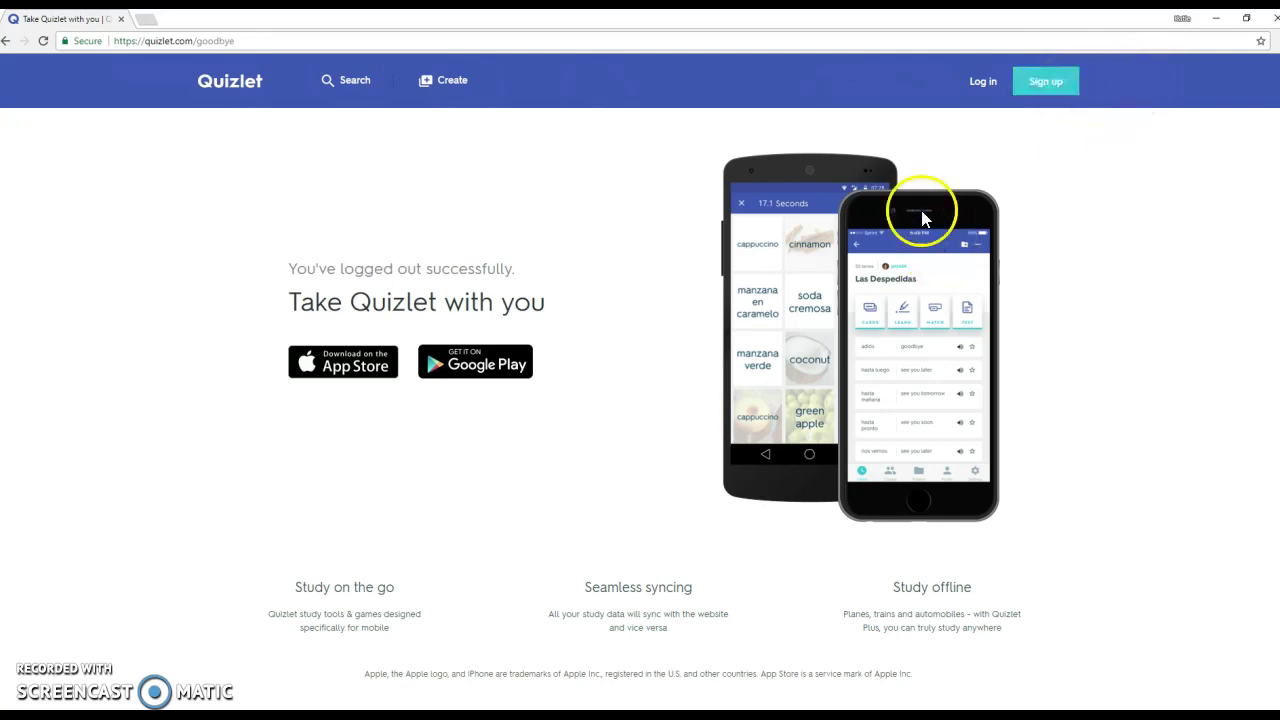
# Log in to the Quizlet account with Google.
pyautogui.click(983, 81)
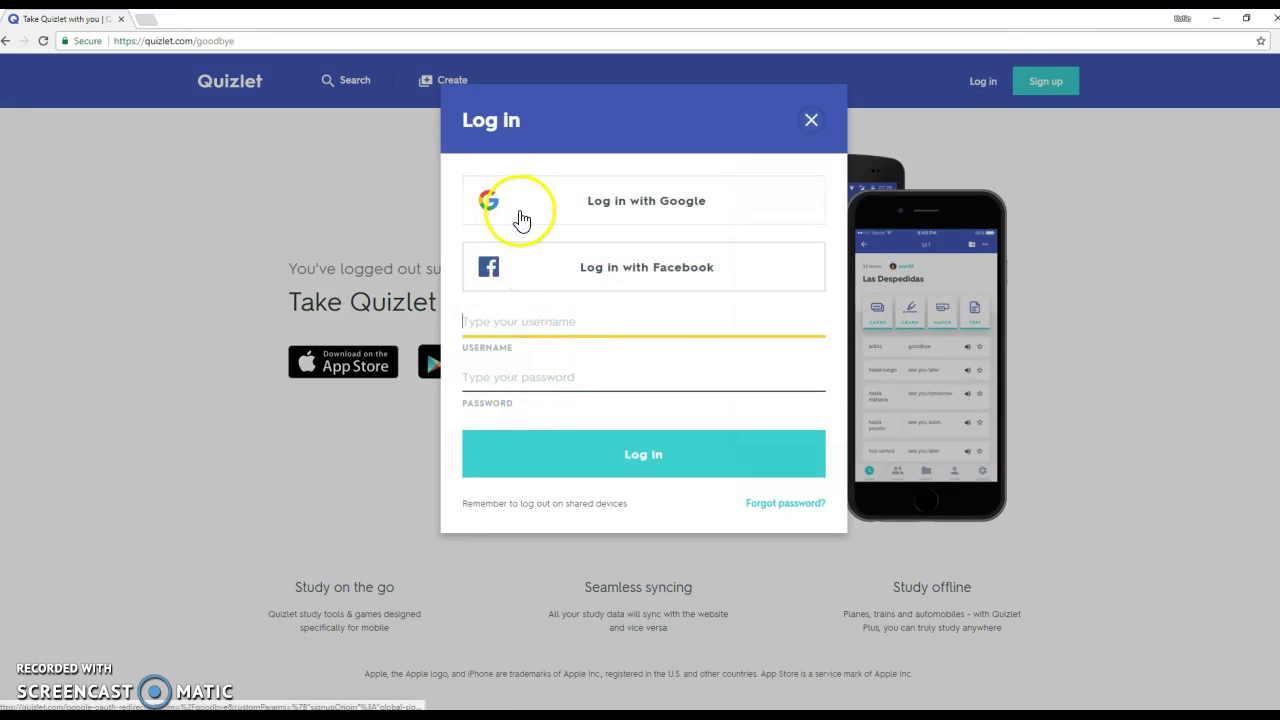
pyautogui.click(801, 208)
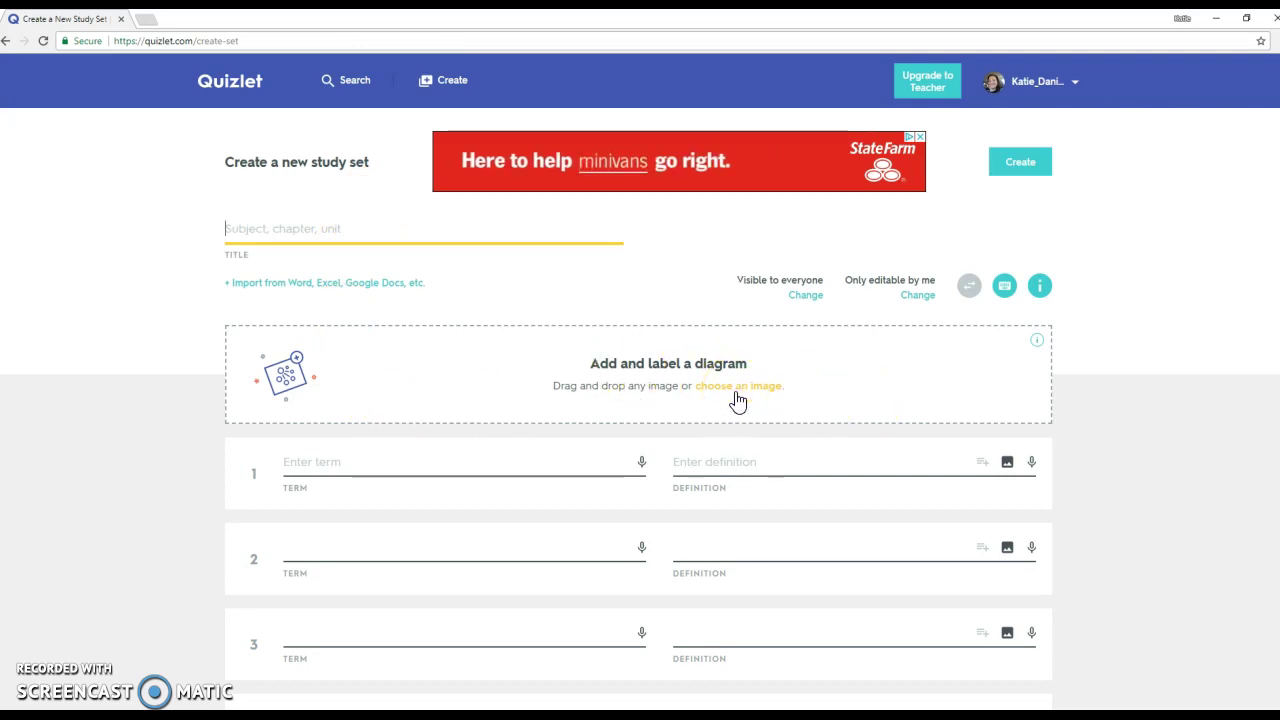
# Examine the blank study set form, including its term and definition fields, voice recording options and card list.
pyautogui.scroll(-2, 737, 395)
pyautogui.scroll(-1, 735, 391)
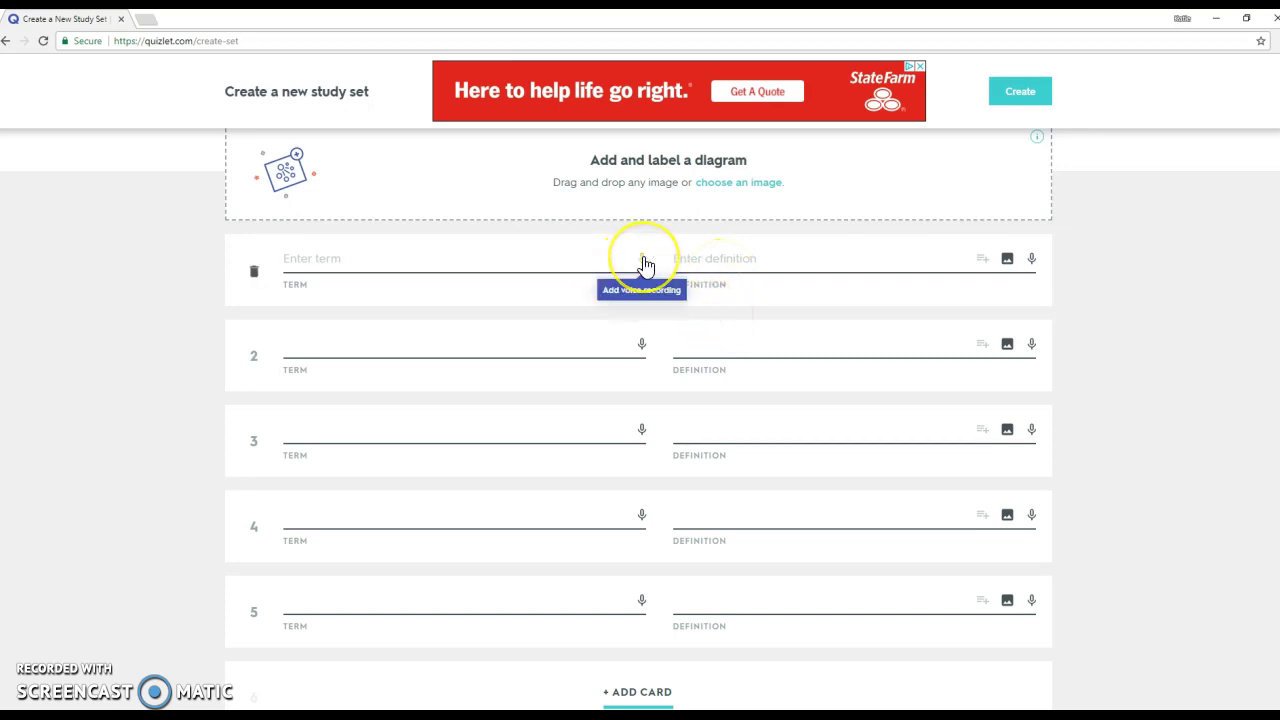
pyautogui.click(1032, 259)
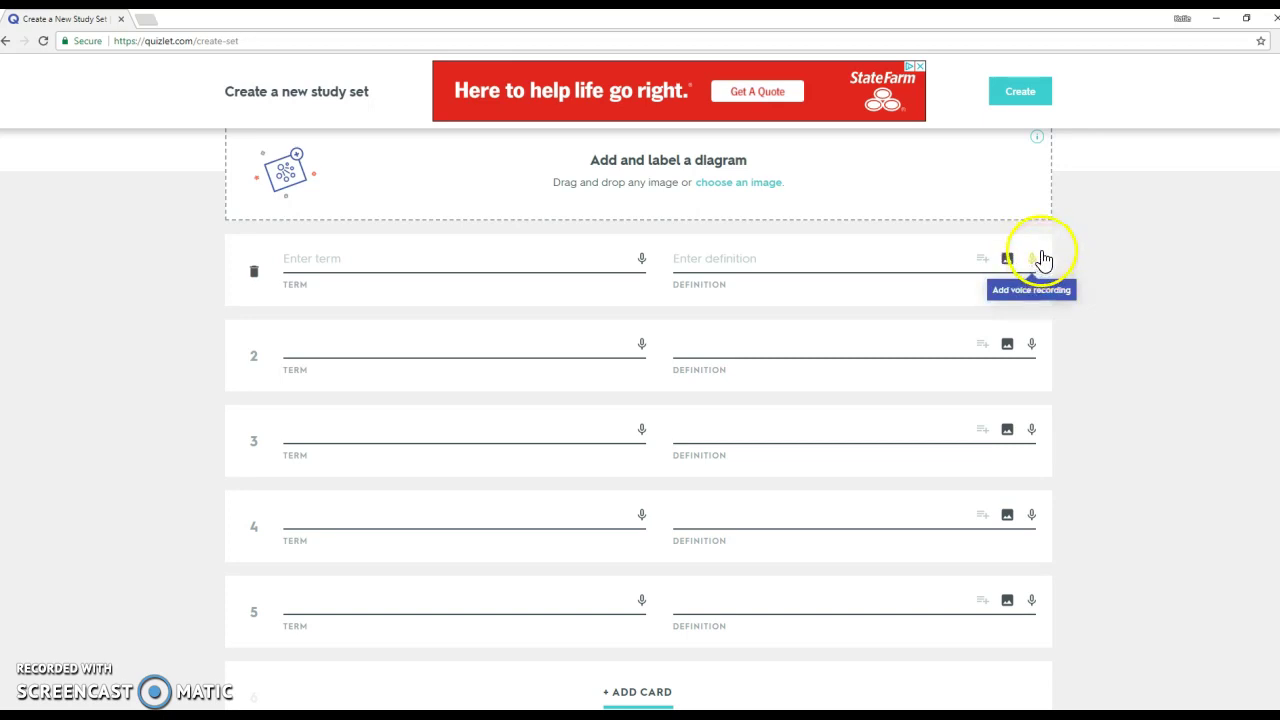
pyautogui.click(639, 262)
pyautogui.click(637, 266)
pyautogui.click(611, 266)
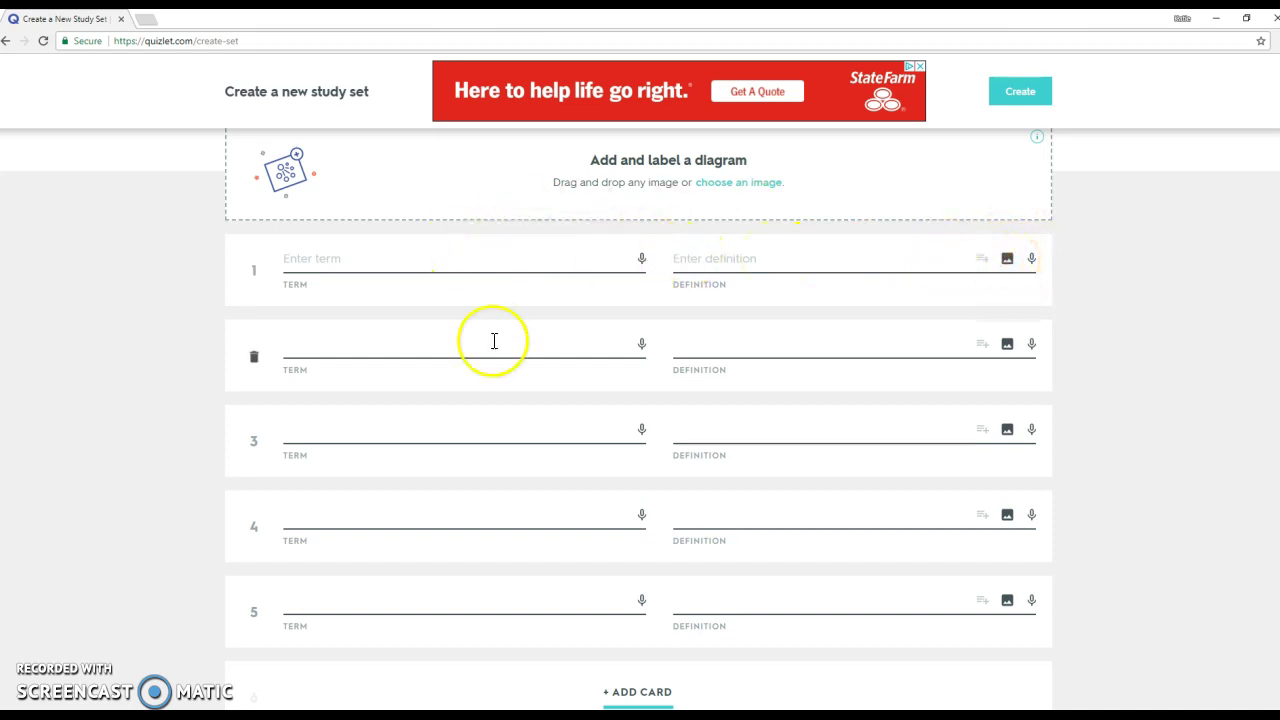
pyautogui.scroll(-1, 386, 386)
pyautogui.scroll(2, 383, 380)
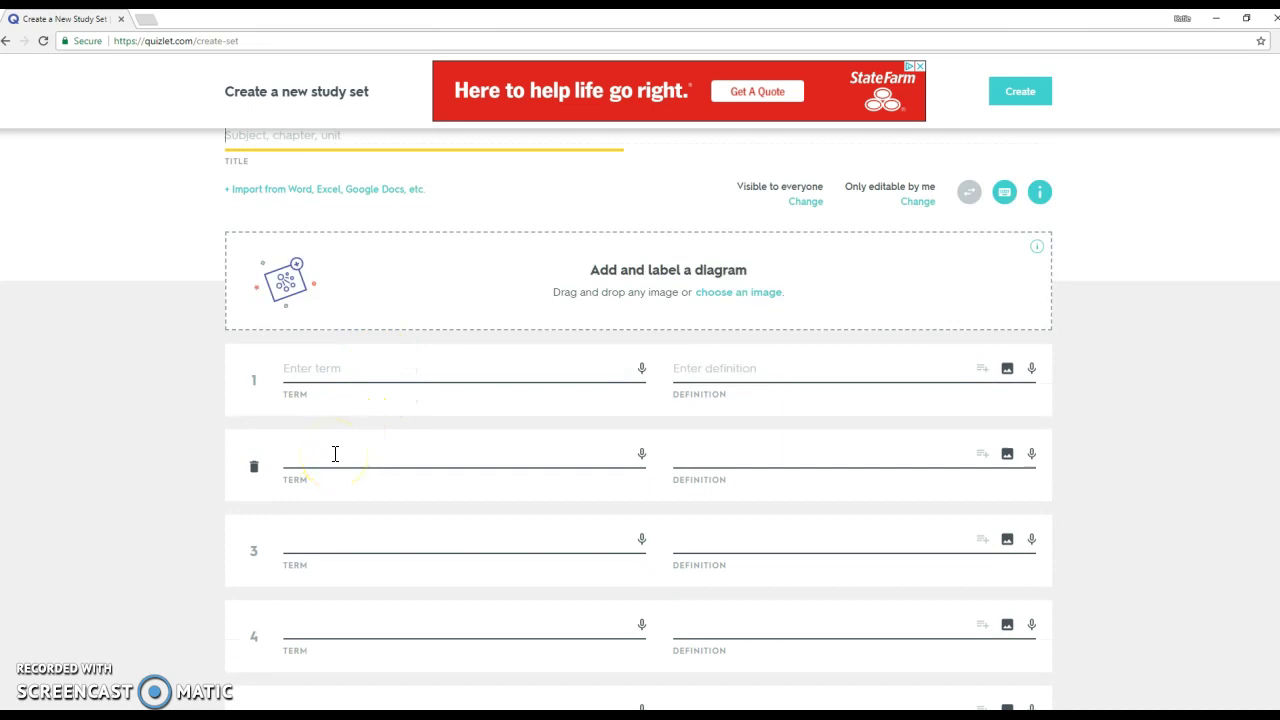
pyautogui.scroll(-2, 329, 455)
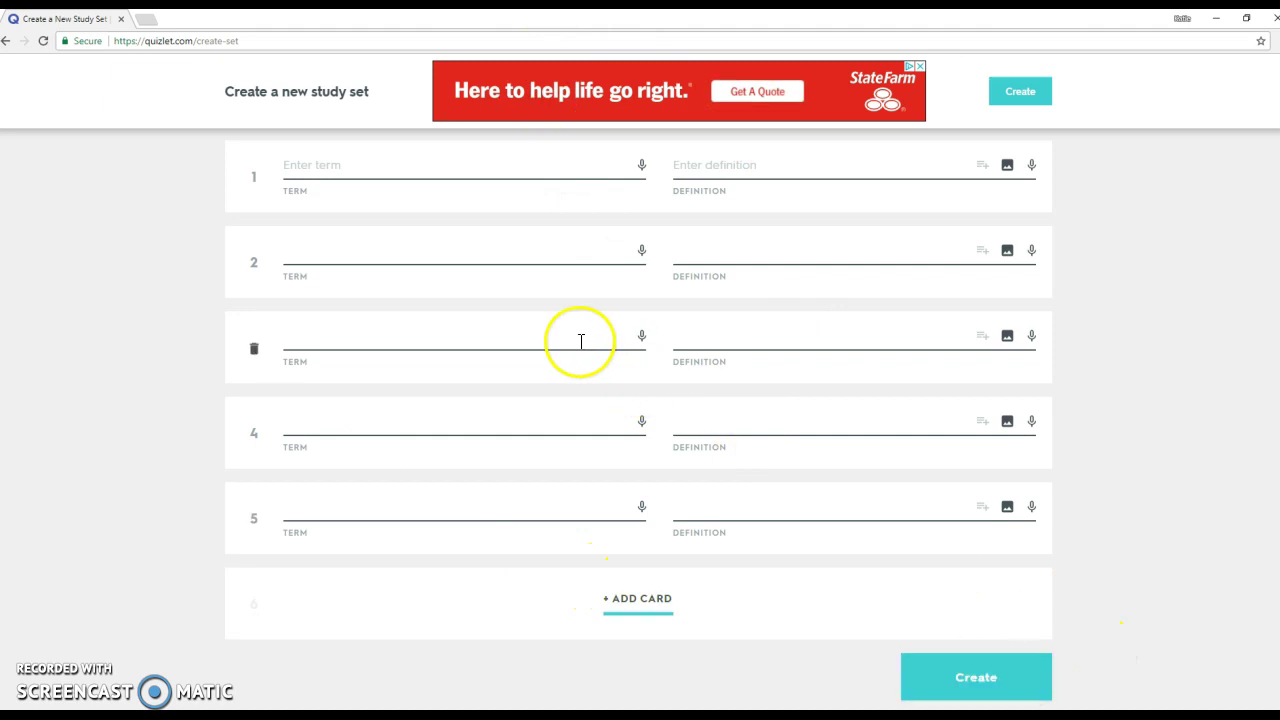
pyautogui.scroll(3, 560, 375)
# Return to the latest activity and open the Baking and Pastry study set.
pyautogui.click(6, 41)
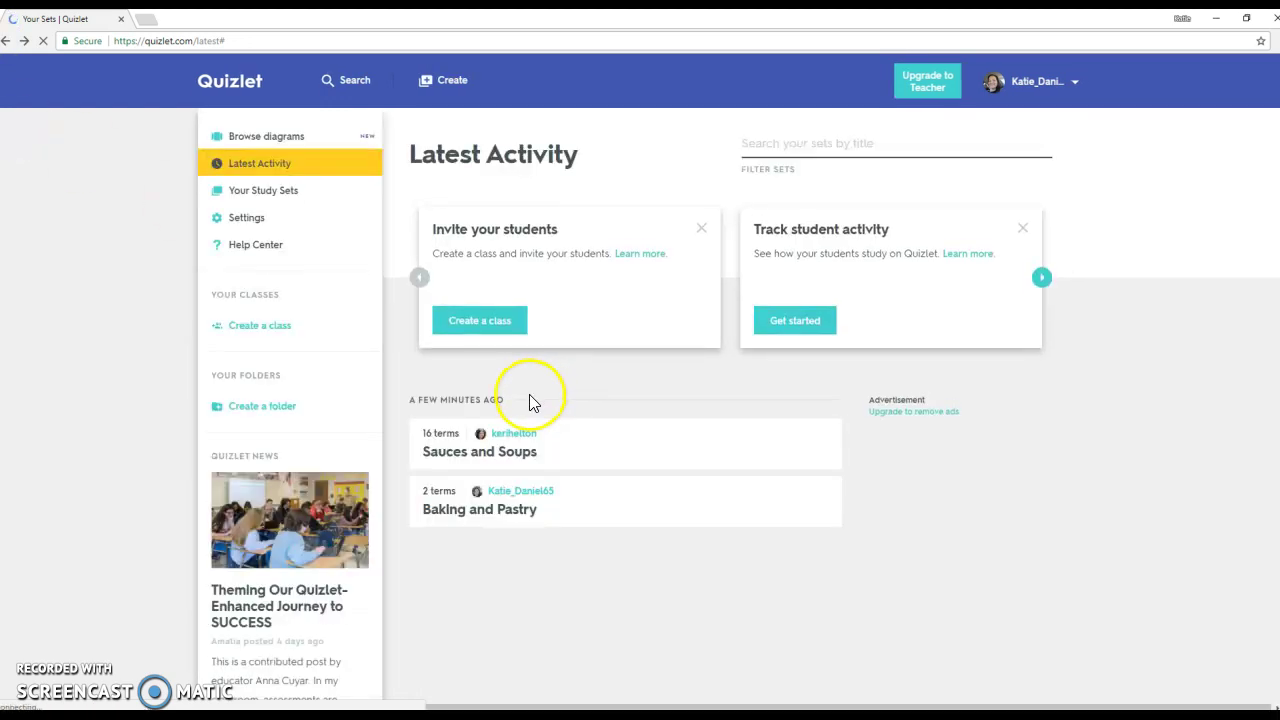
pyautogui.scroll(-1, 529, 400)
pyautogui.click(500, 445)
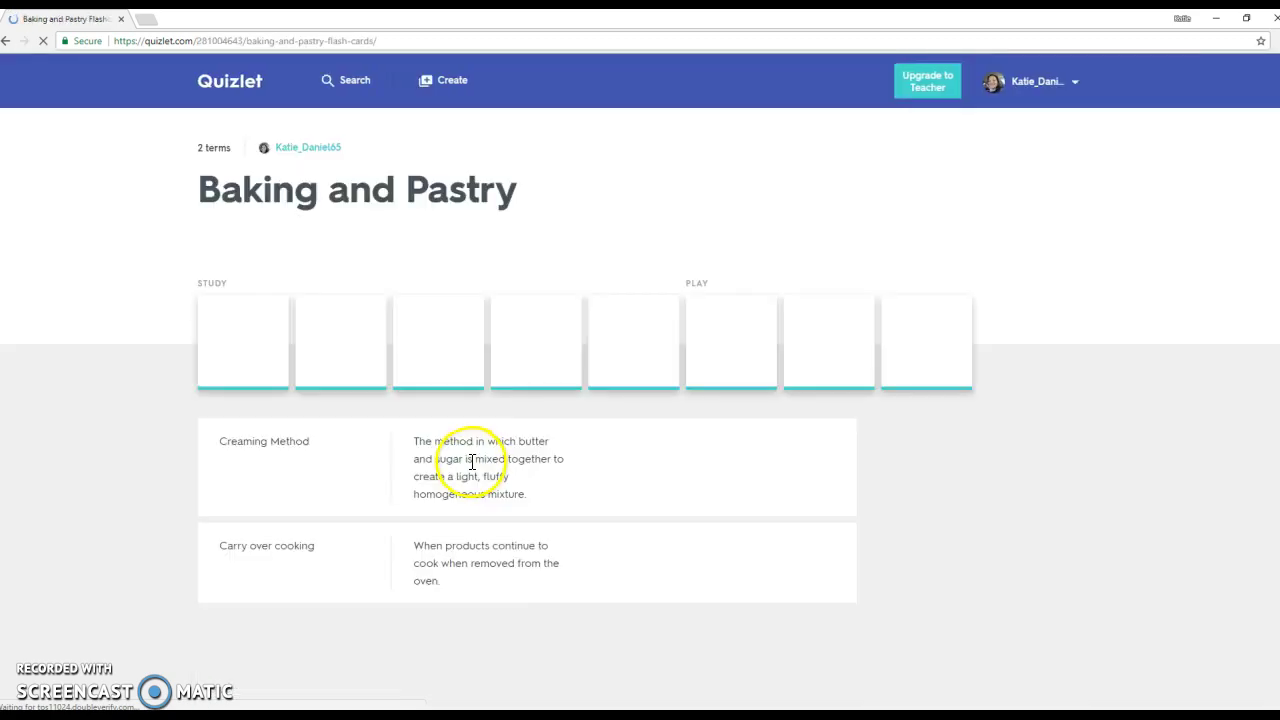
# Look over the Baking and Pastry set's terms, study modes and additional set options.
pyautogui.scroll(-2, 472, 464)
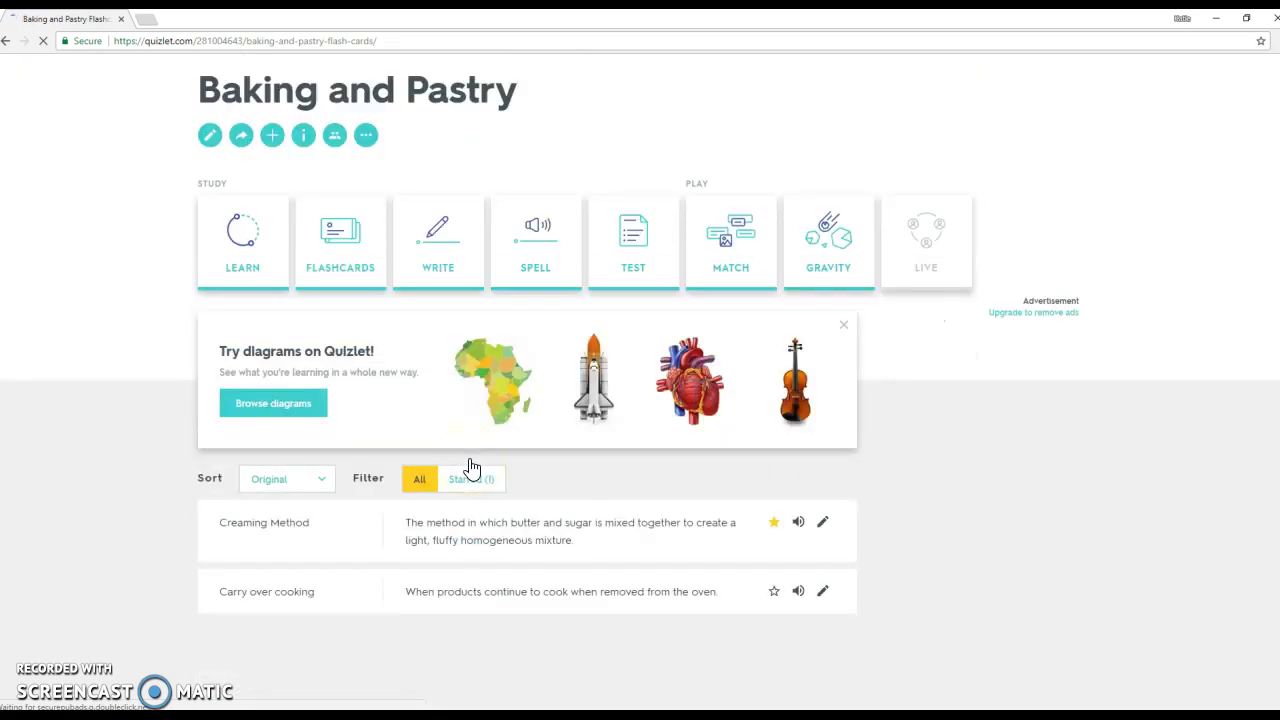
pyautogui.click(509, 487)
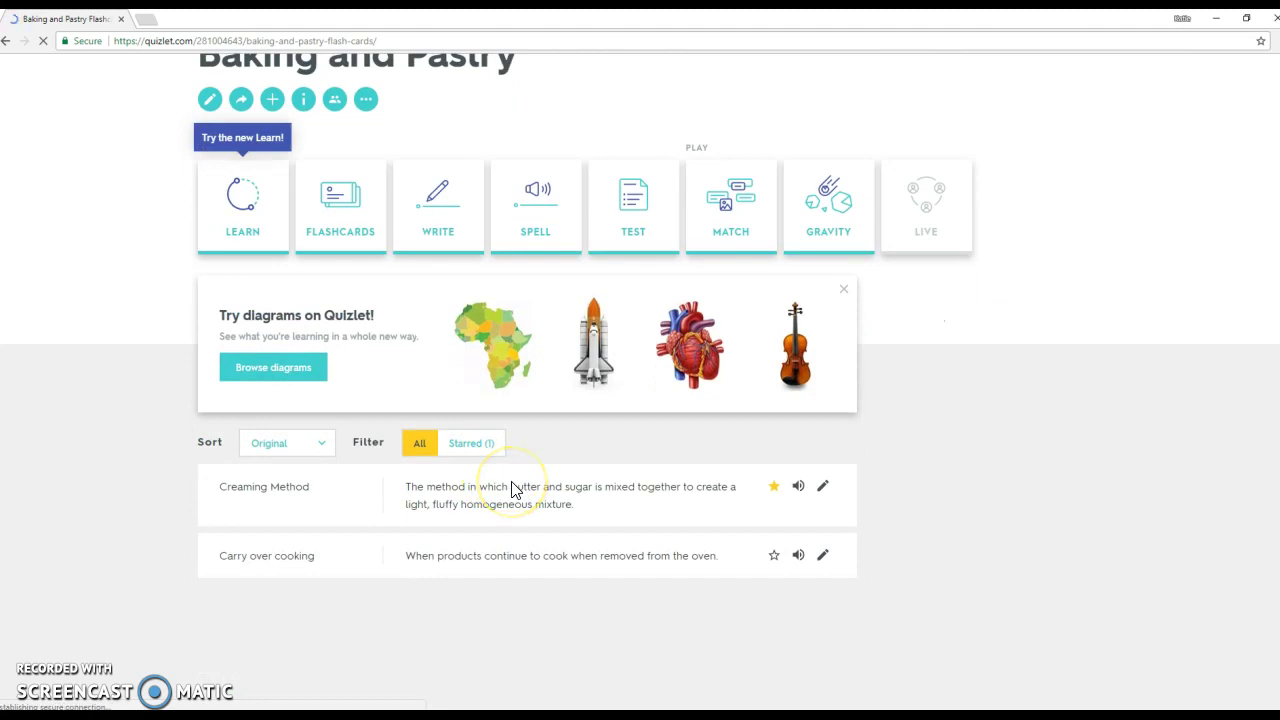
pyautogui.scroll(-1, 511, 490)
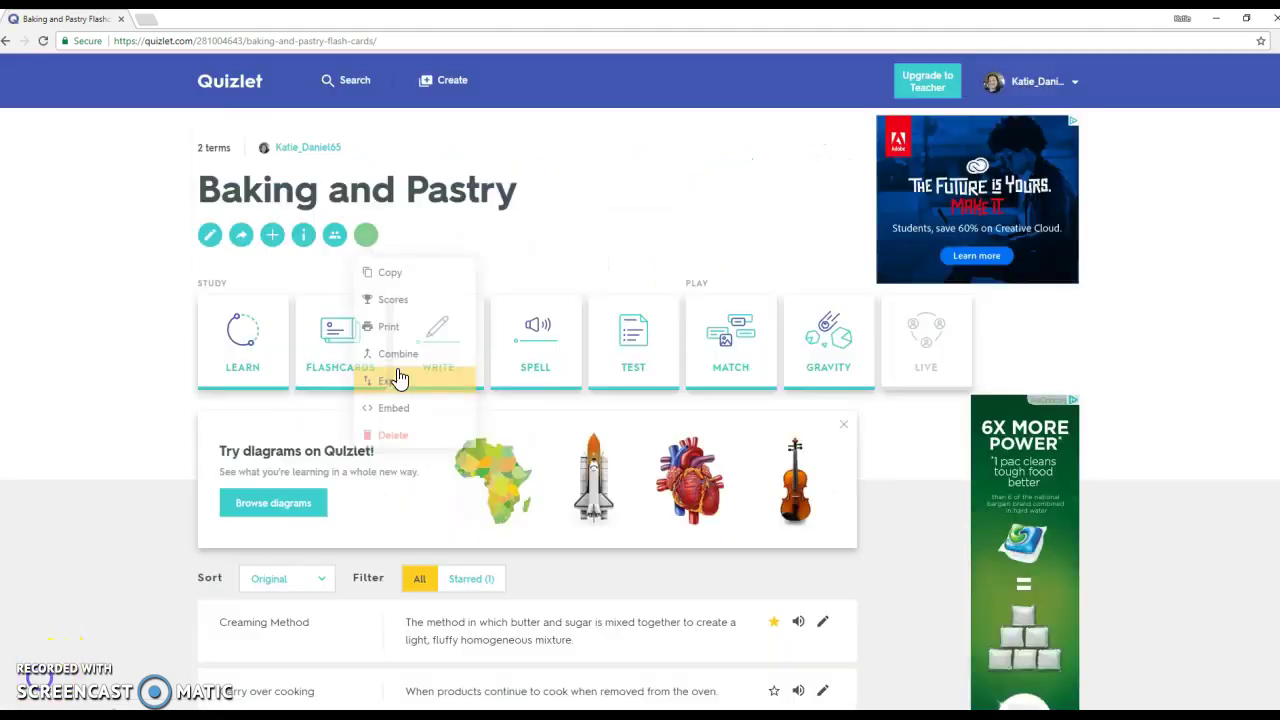
pyautogui.click(186, 471)
pyautogui.scroll(-2, 184, 468)
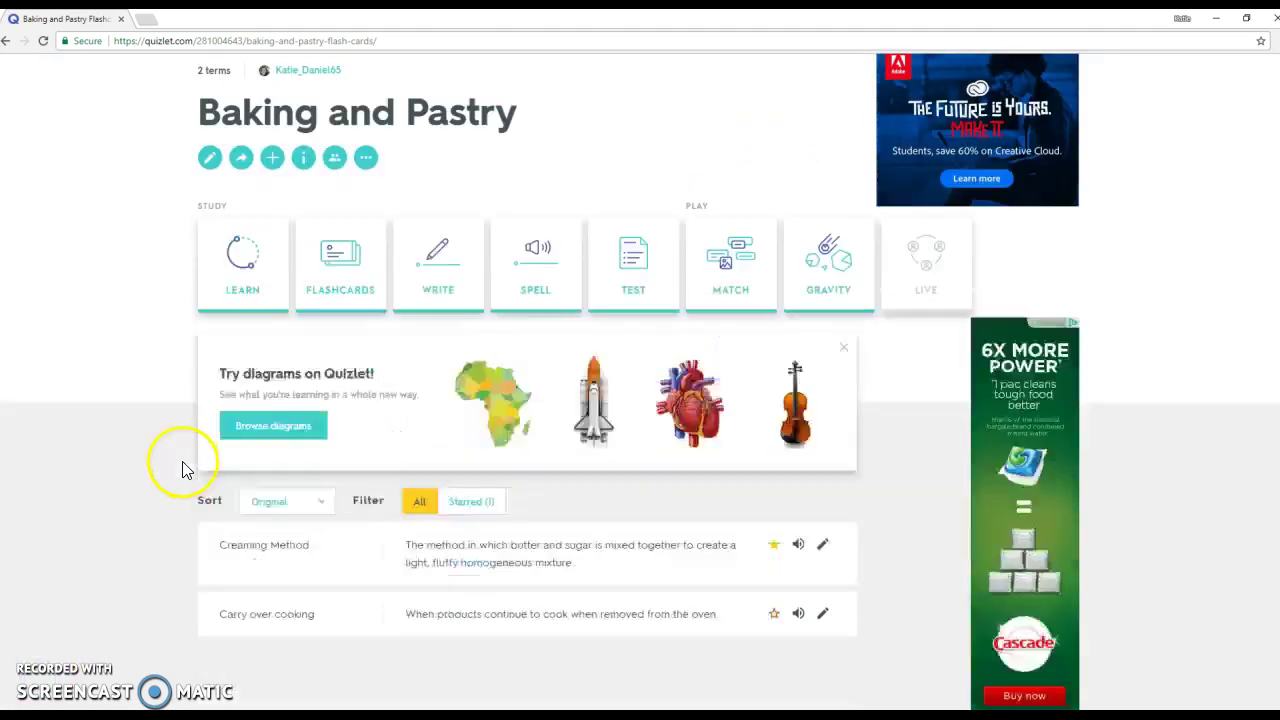
pyautogui.scroll(2, 182, 466)
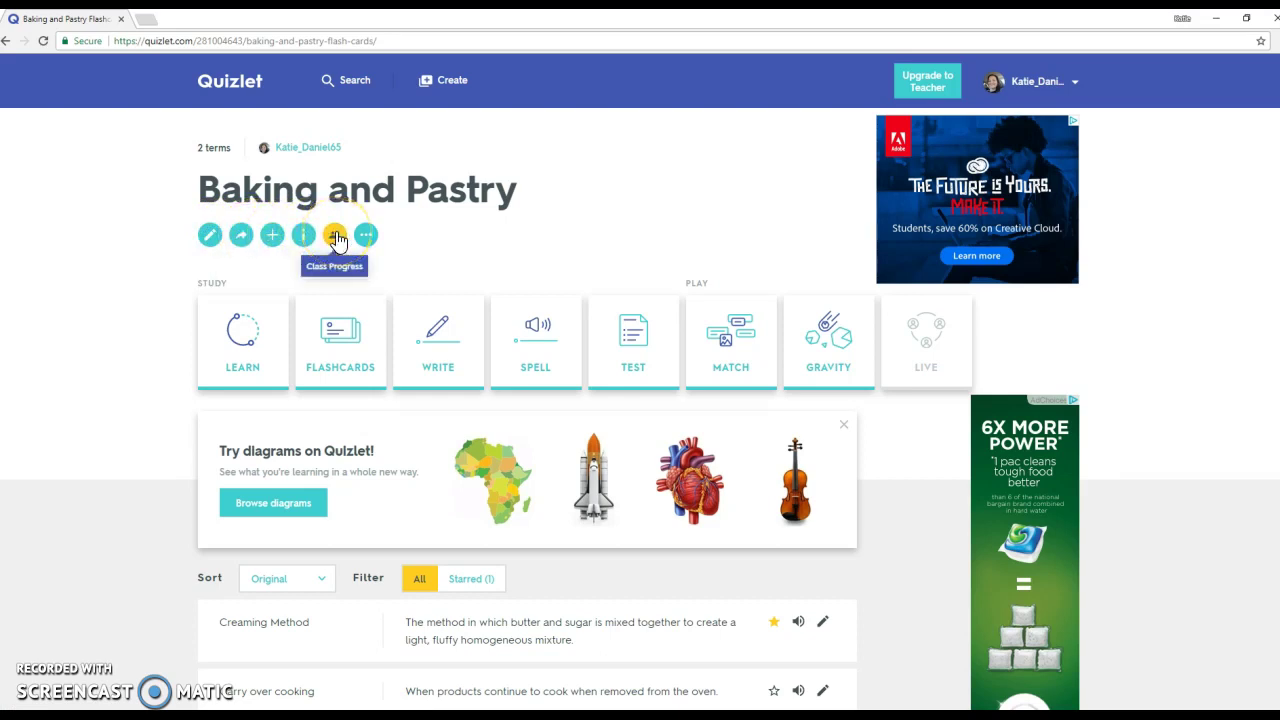
pyautogui.click(366, 236)
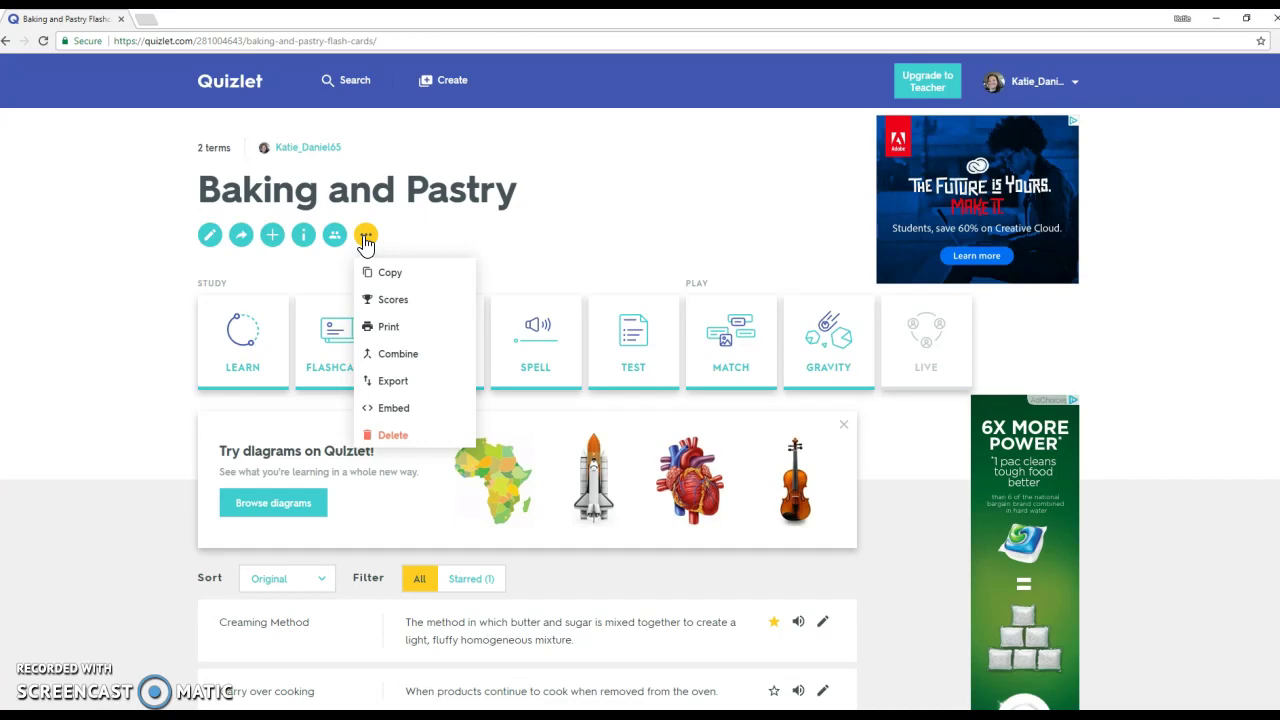
pyautogui.click(366, 238)
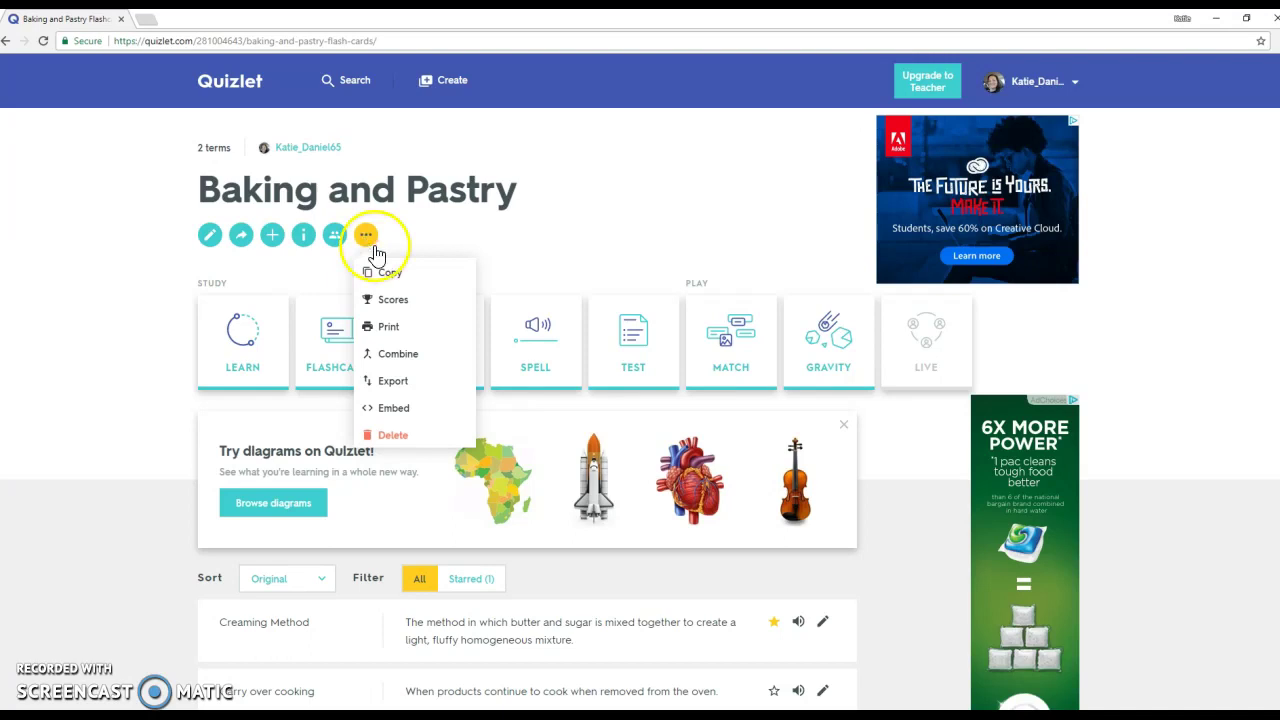
# Edit the Baking and Pastry set and add a third card with the term "Baking Powder".
pyautogui.click(222, 246)
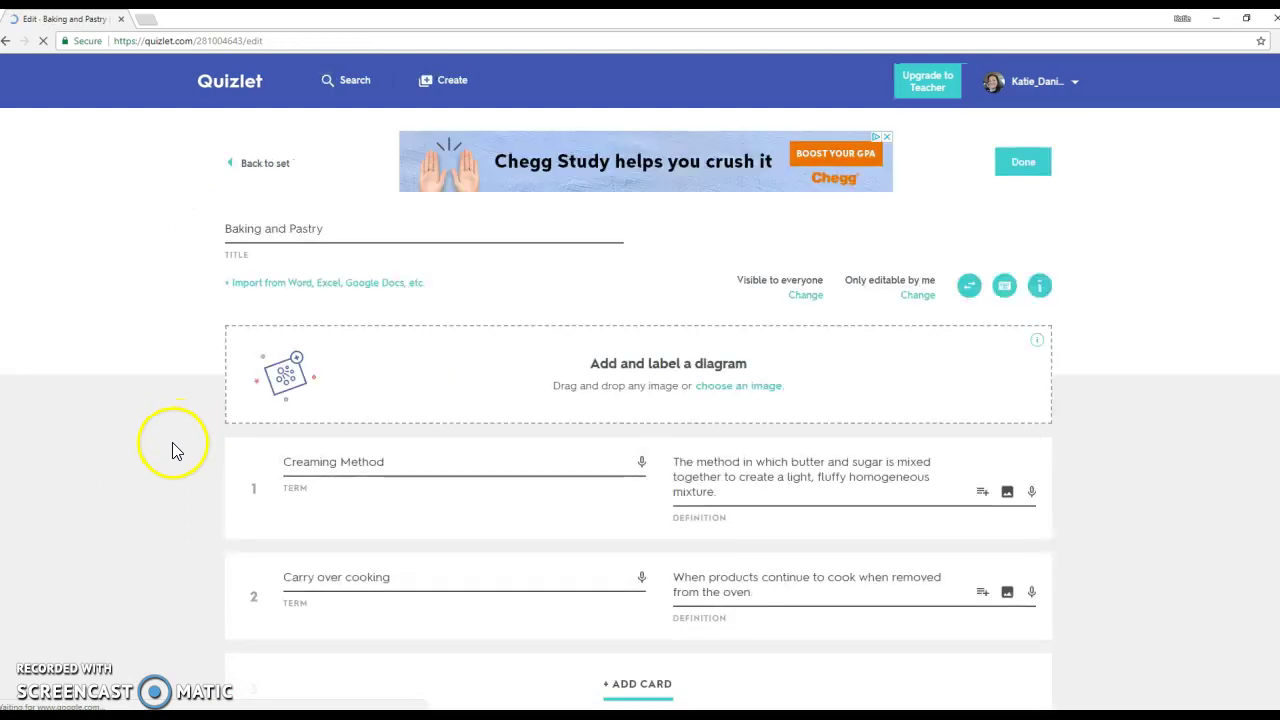
pyautogui.scroll(-1, 167, 446)
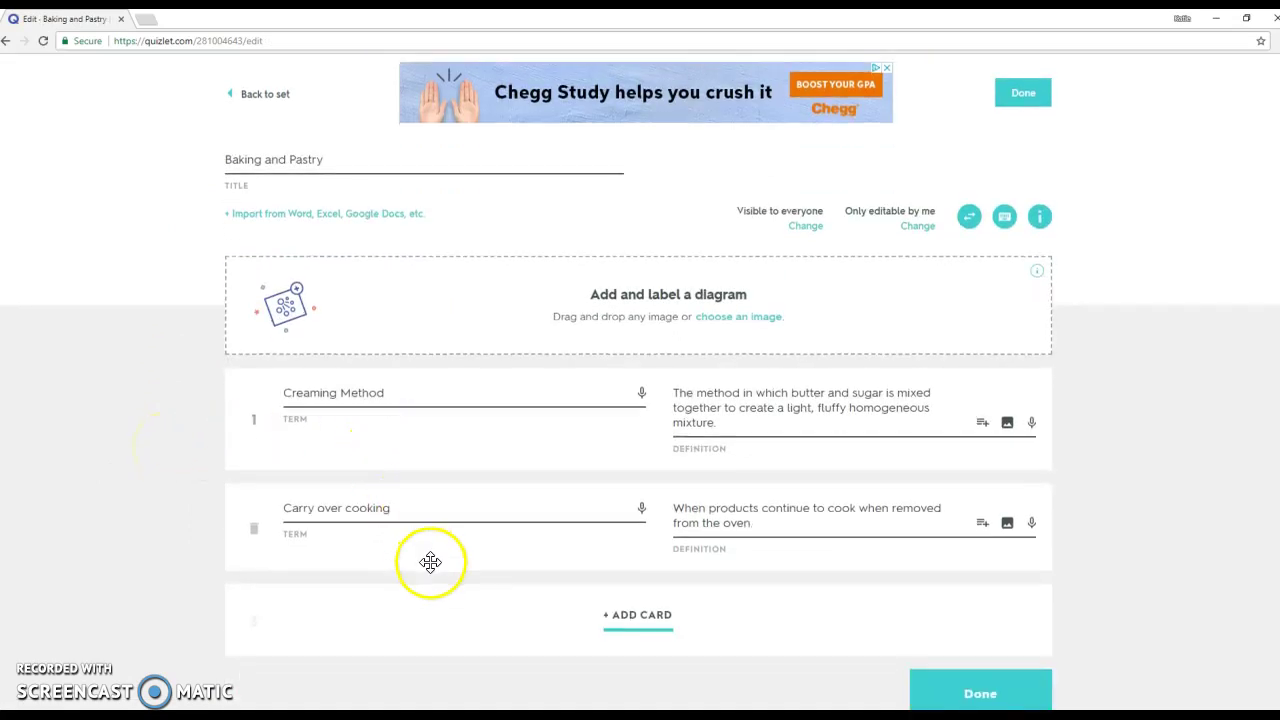
pyautogui.click(630, 610)
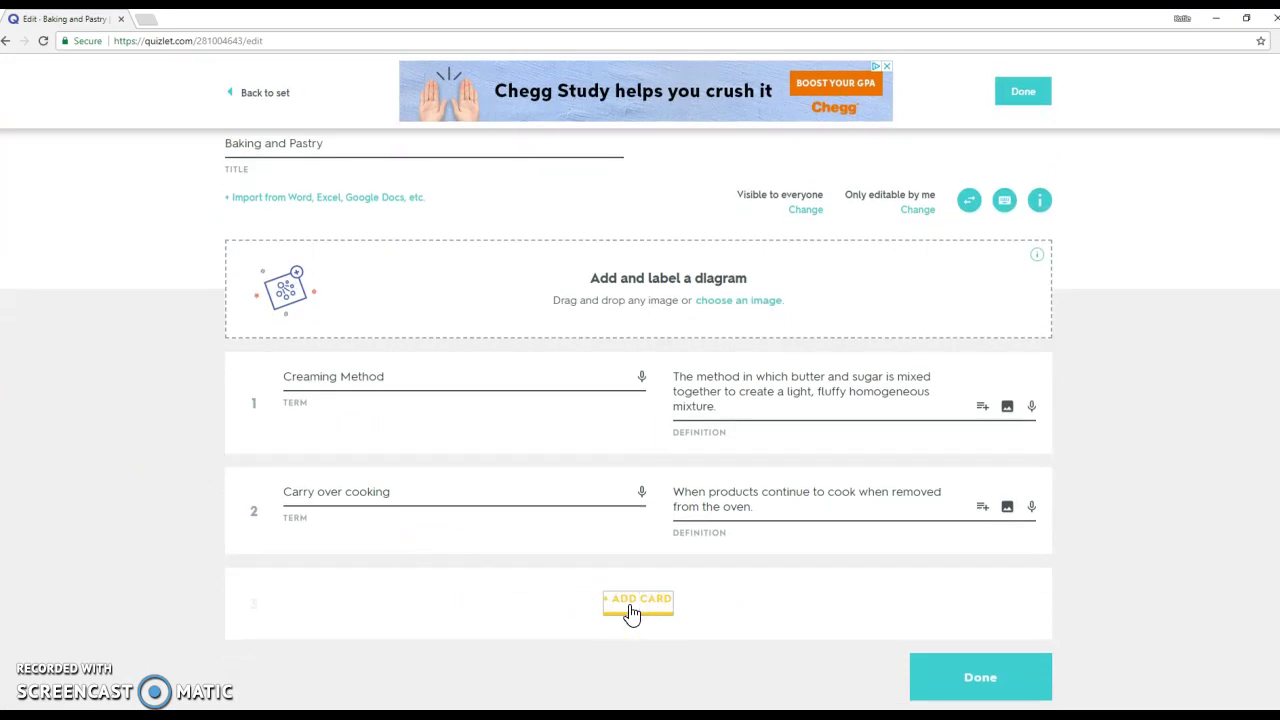
pyautogui.click(351, 573)
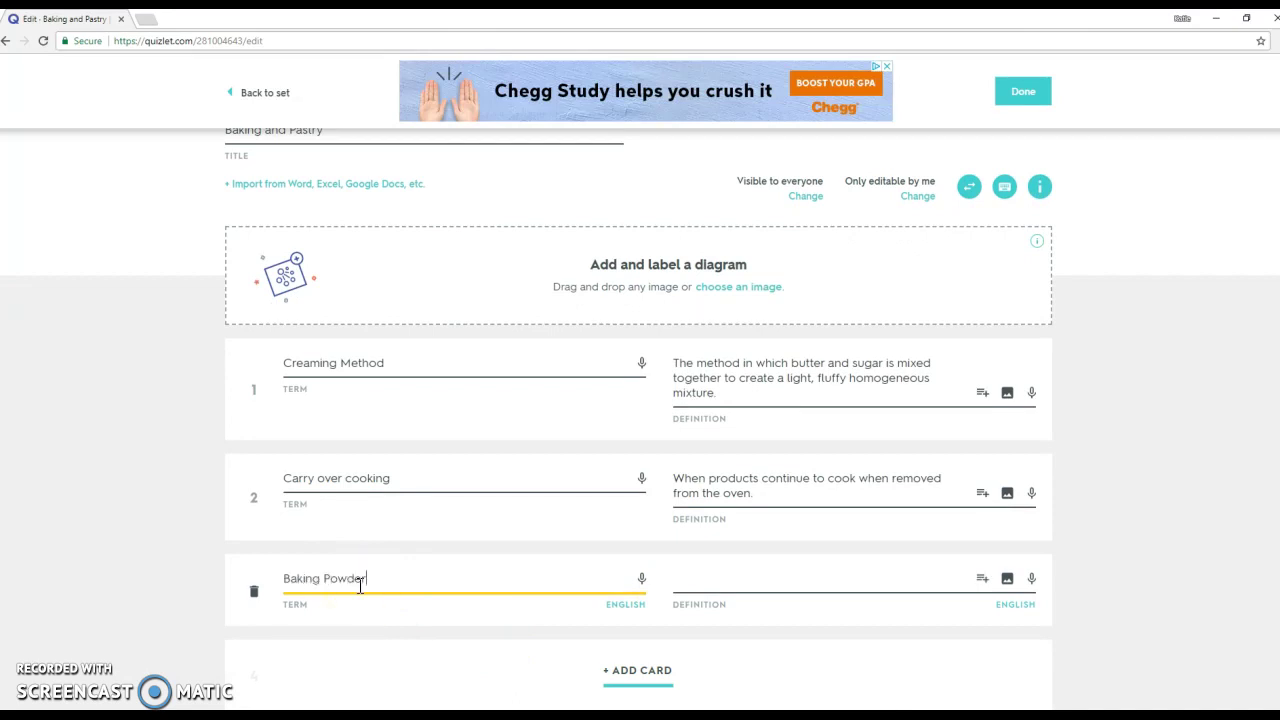
# Enter the Baking Powder definition "a chemical leavener that is used to make dough rise.".
pyautogui.click(676, 571)
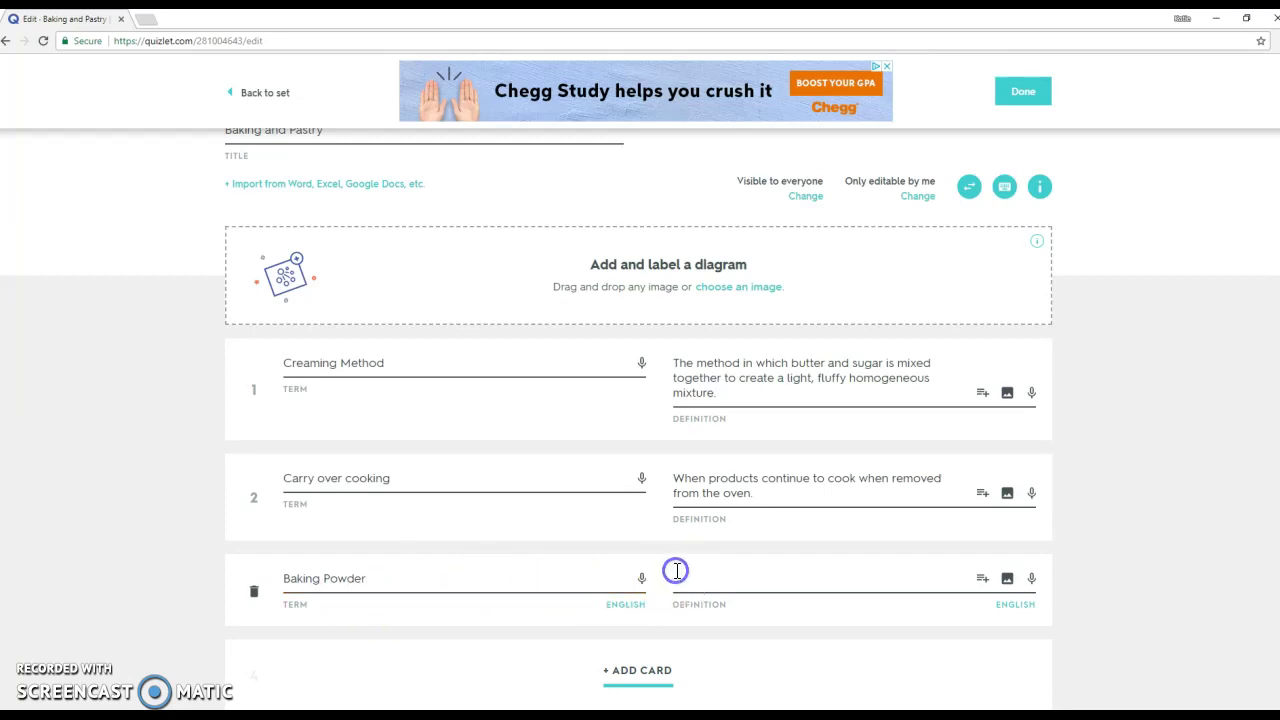
pyautogui.click(700, 585)
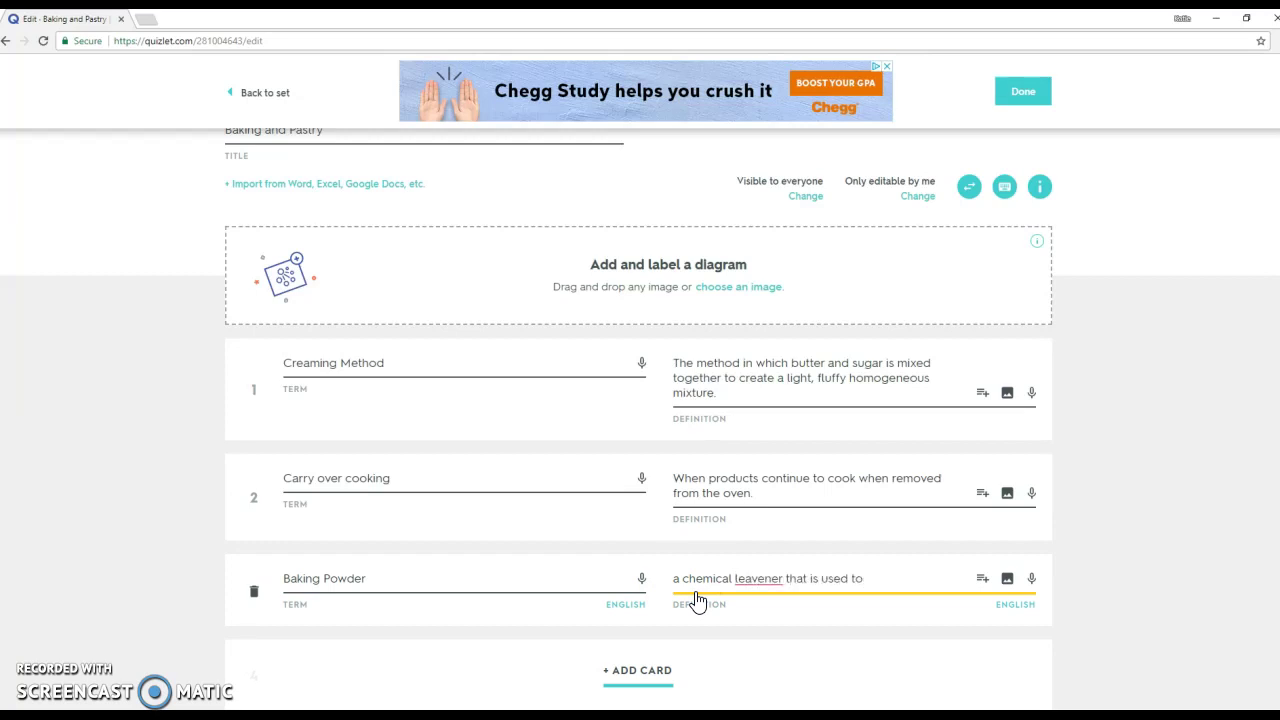
pyautogui.write('a chemical leavener that is used to make dough')
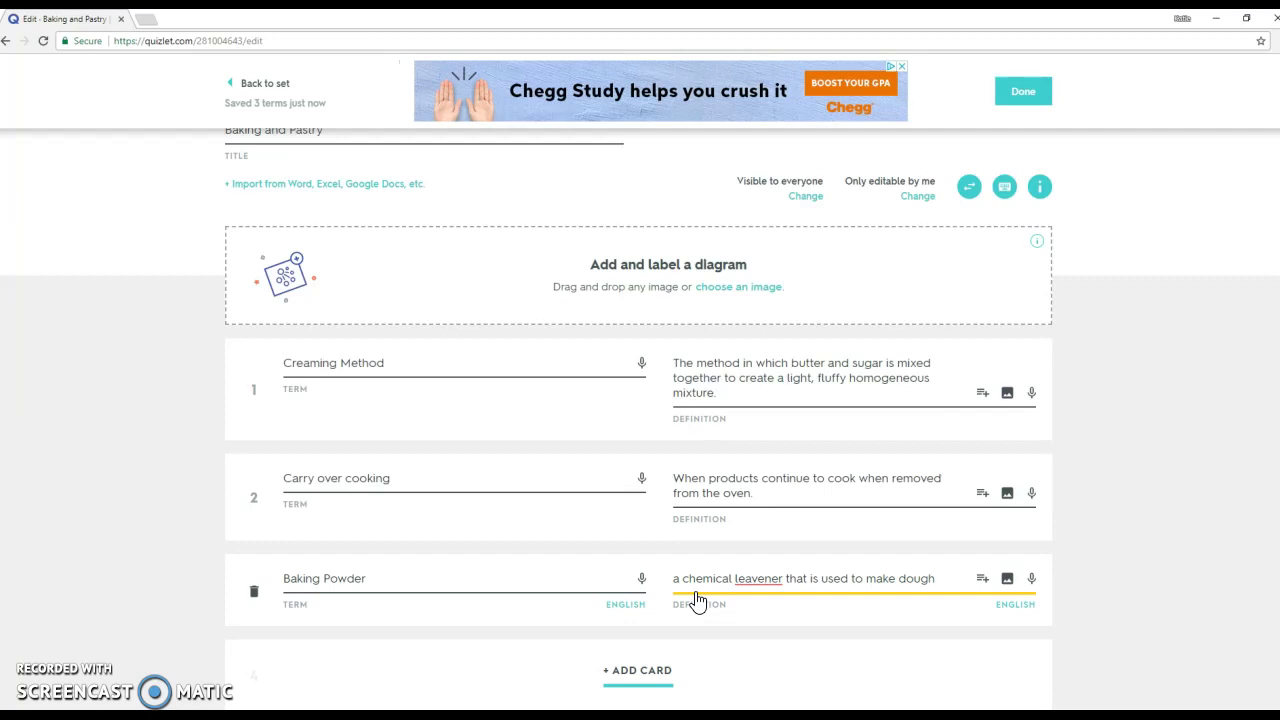
pyautogui.write(' rise.')
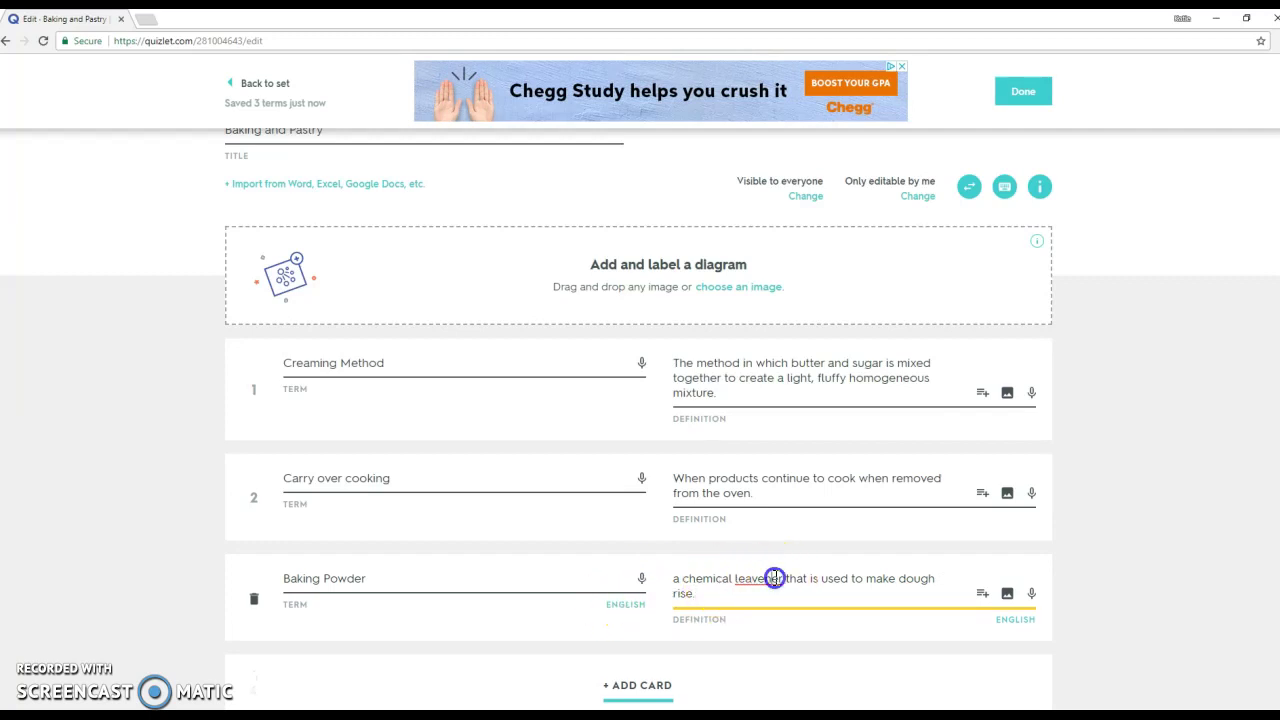
# Check the spelling suggestions for "leavener" in the Baking Powder definition.
pyautogui.rightClick(776, 580)
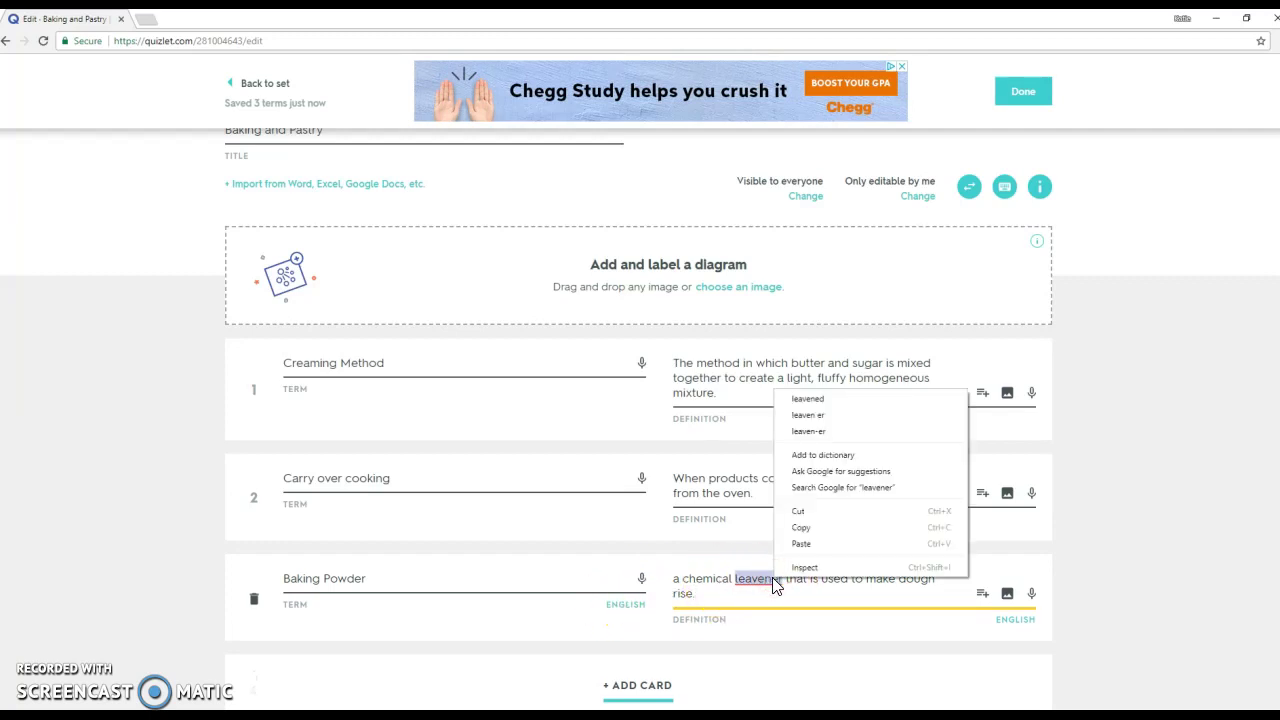
pyautogui.click(775, 596)
pyautogui.click(772, 600)
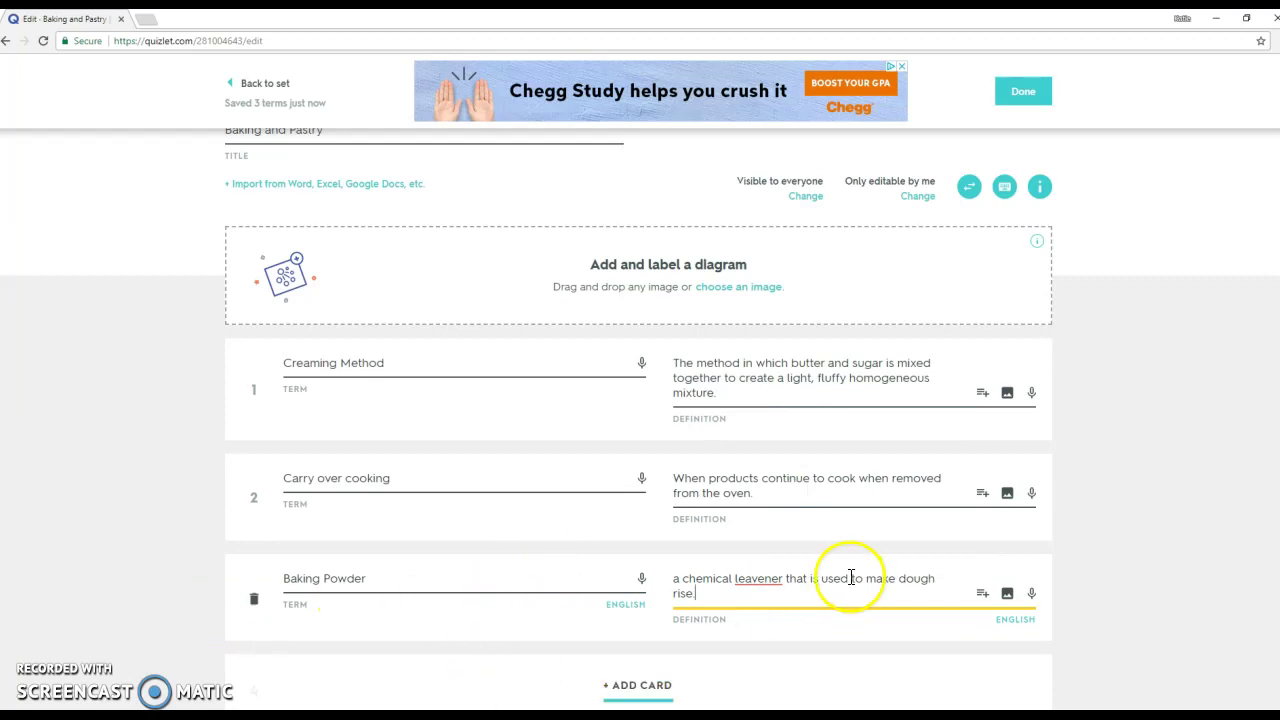
# Browse the languages available for the Baking Powder term, keeping the current choice.
pyautogui.click(628, 612)
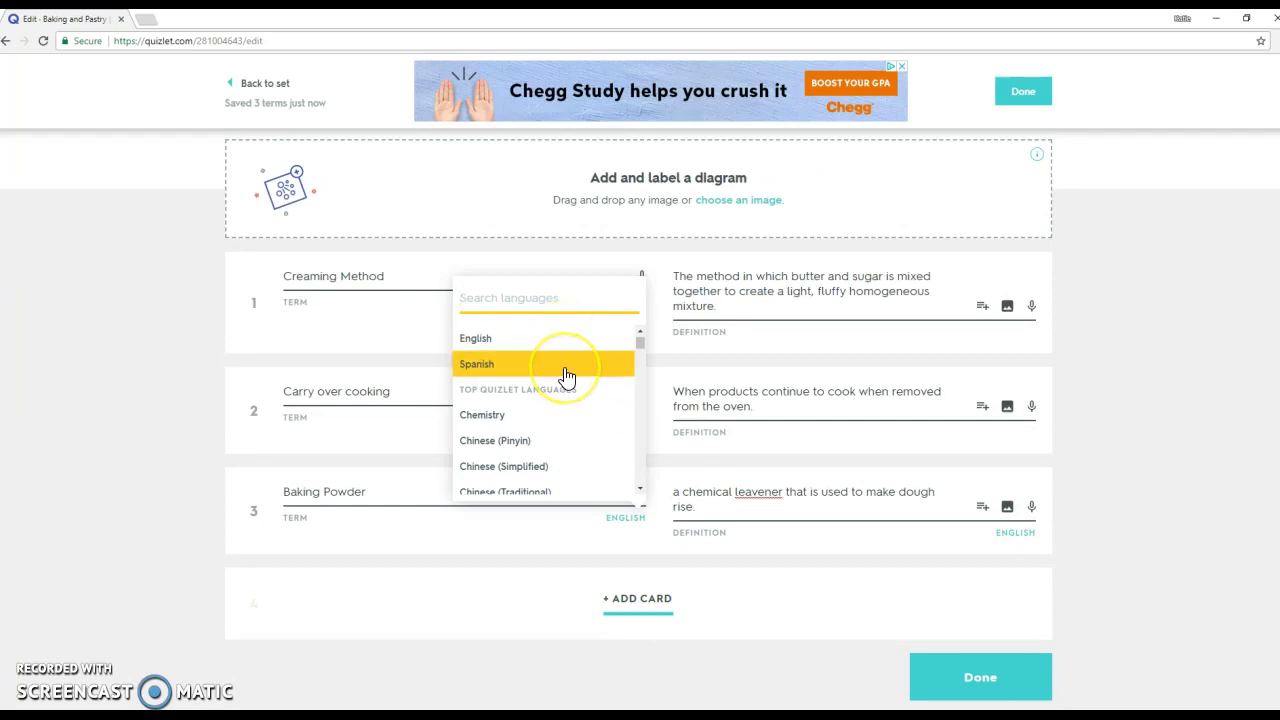
pyautogui.scroll(-5, 565, 375)
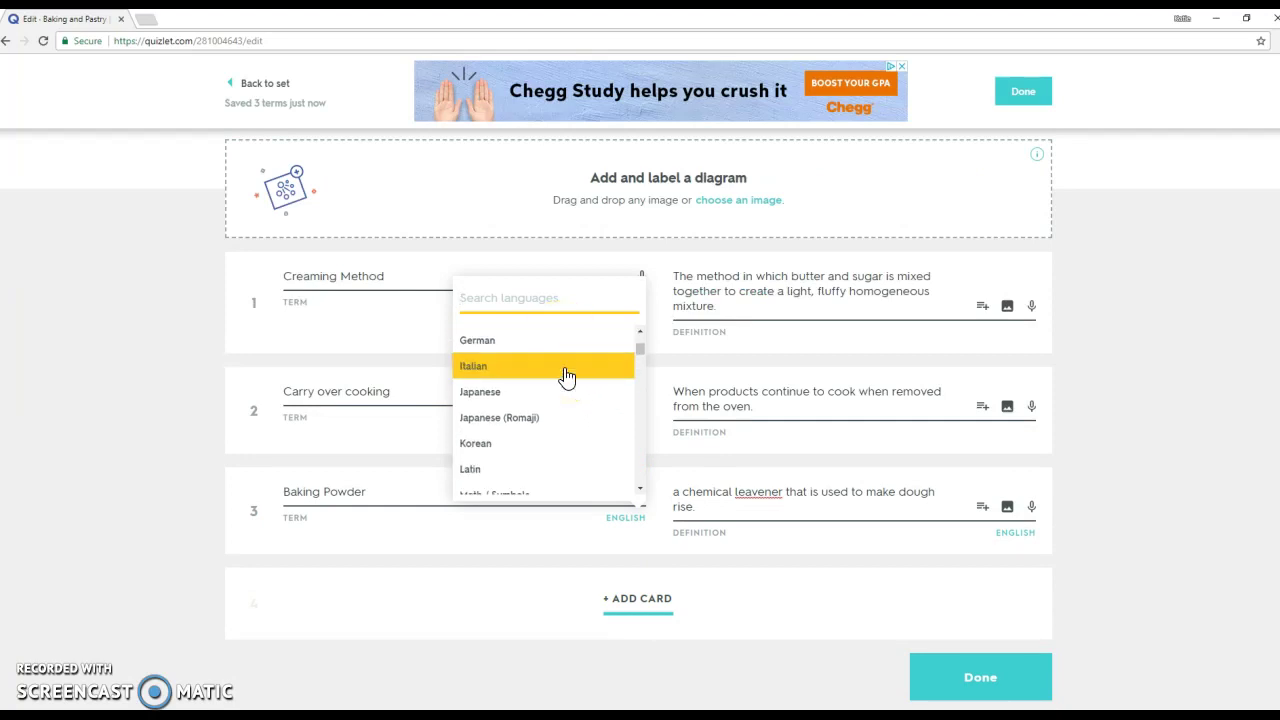
pyautogui.scroll(-2, 565, 375)
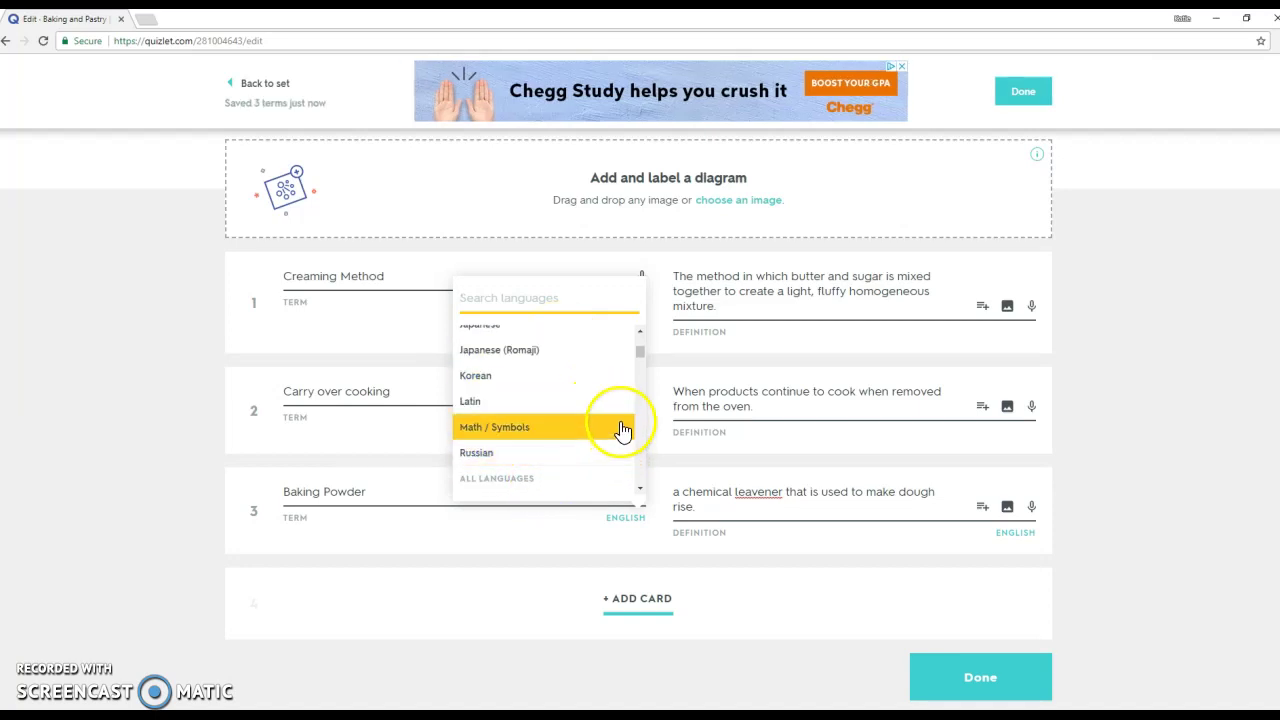
pyautogui.click(571, 664)
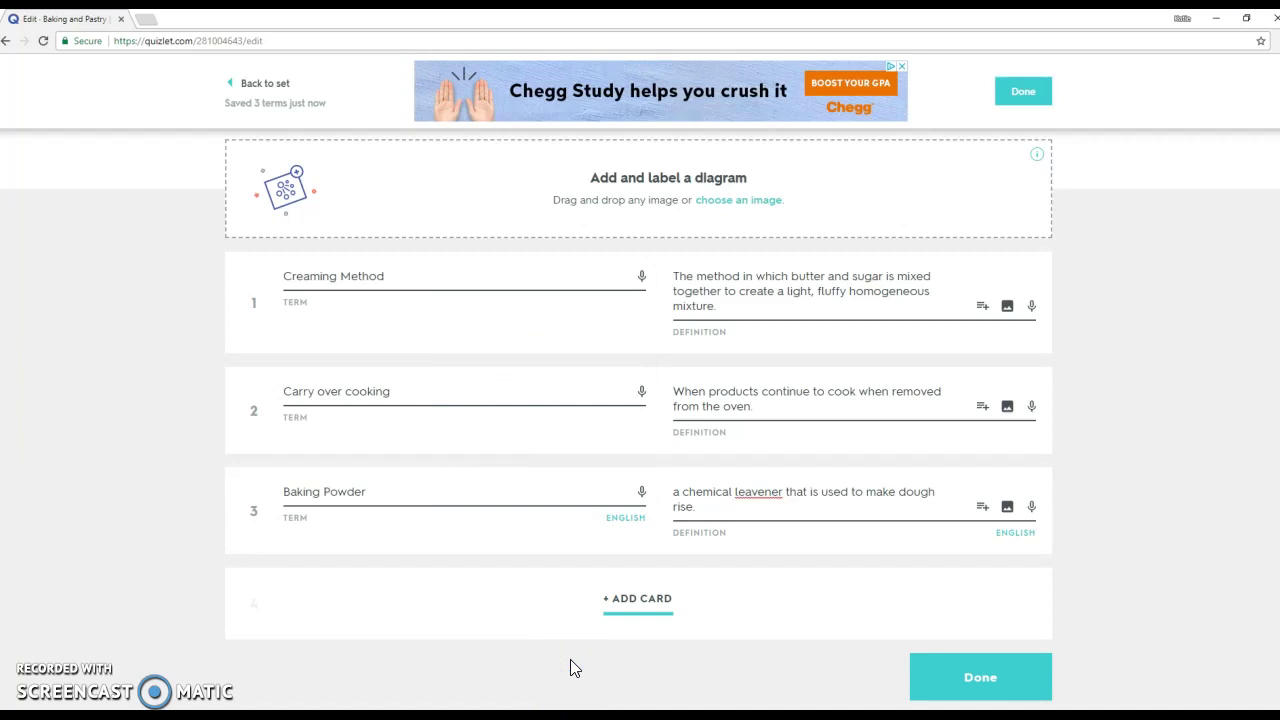
# Finish editing the Baking and Pastry set and open its flashcards.
pyautogui.click(976, 698)
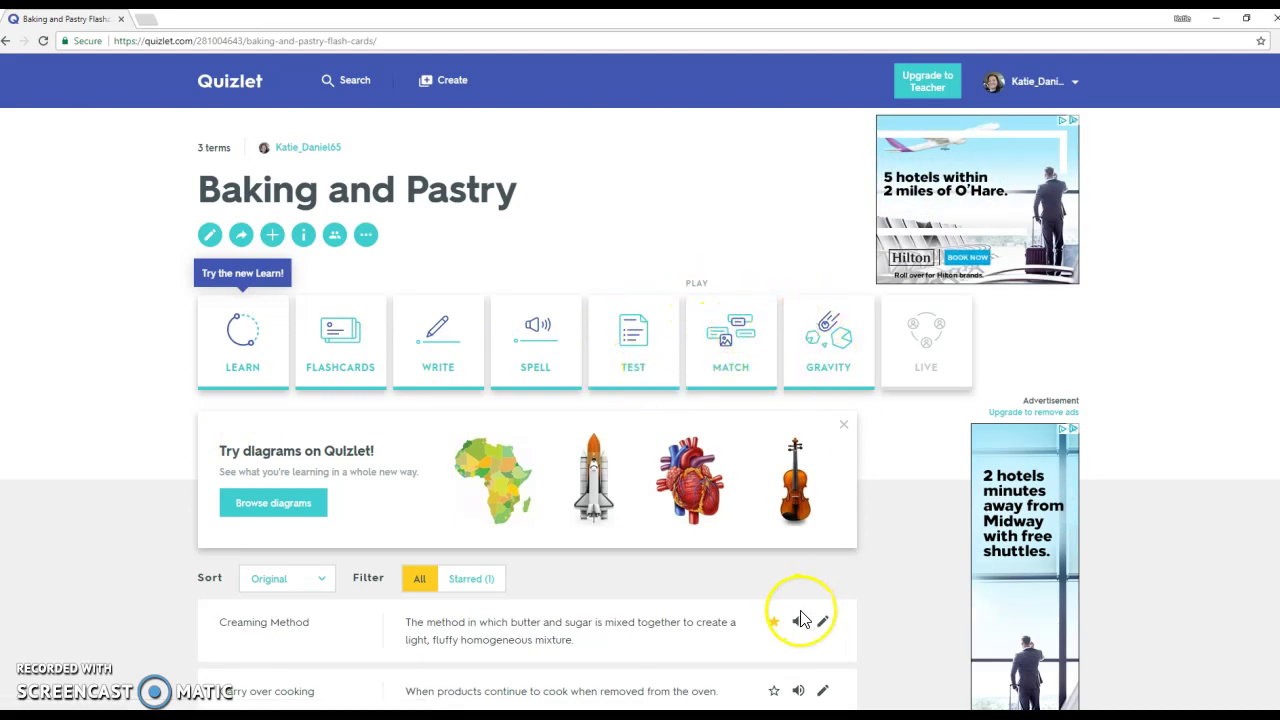
pyautogui.scroll(-1, 803, 620)
pyautogui.click(333, 278)
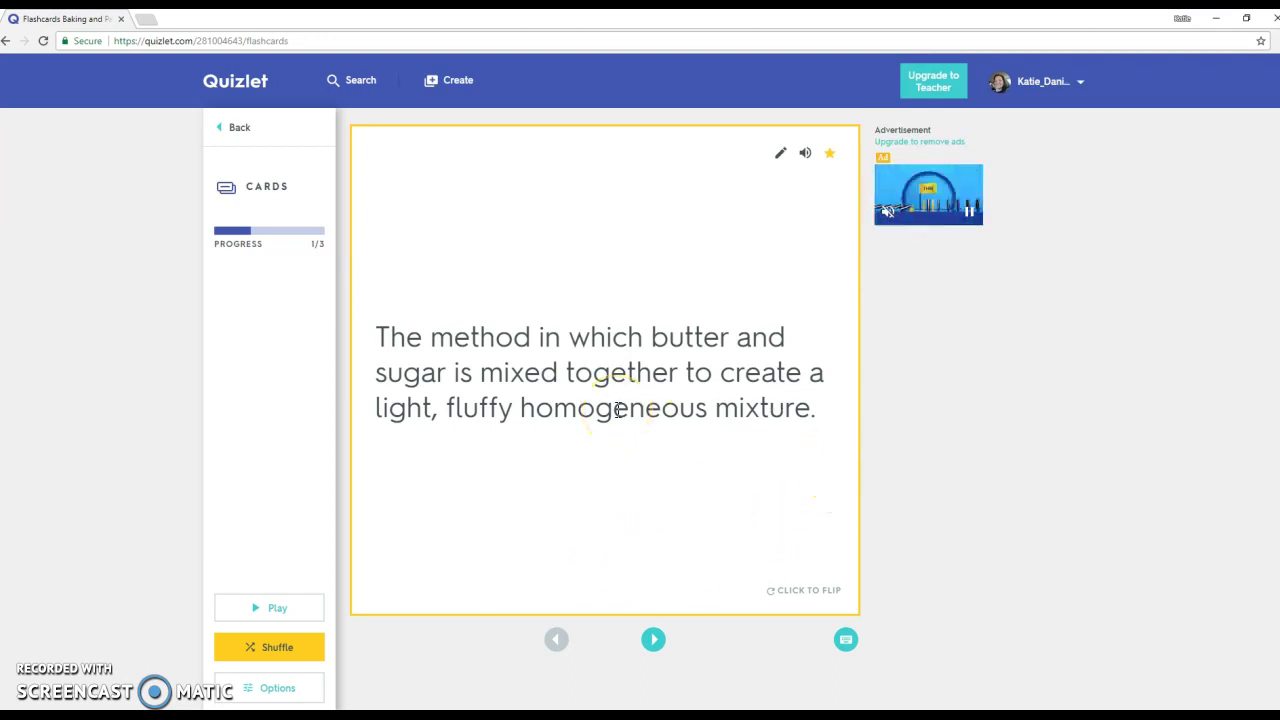
# Set the flashcards' Answer With option to Both.
pyautogui.click(292, 688)
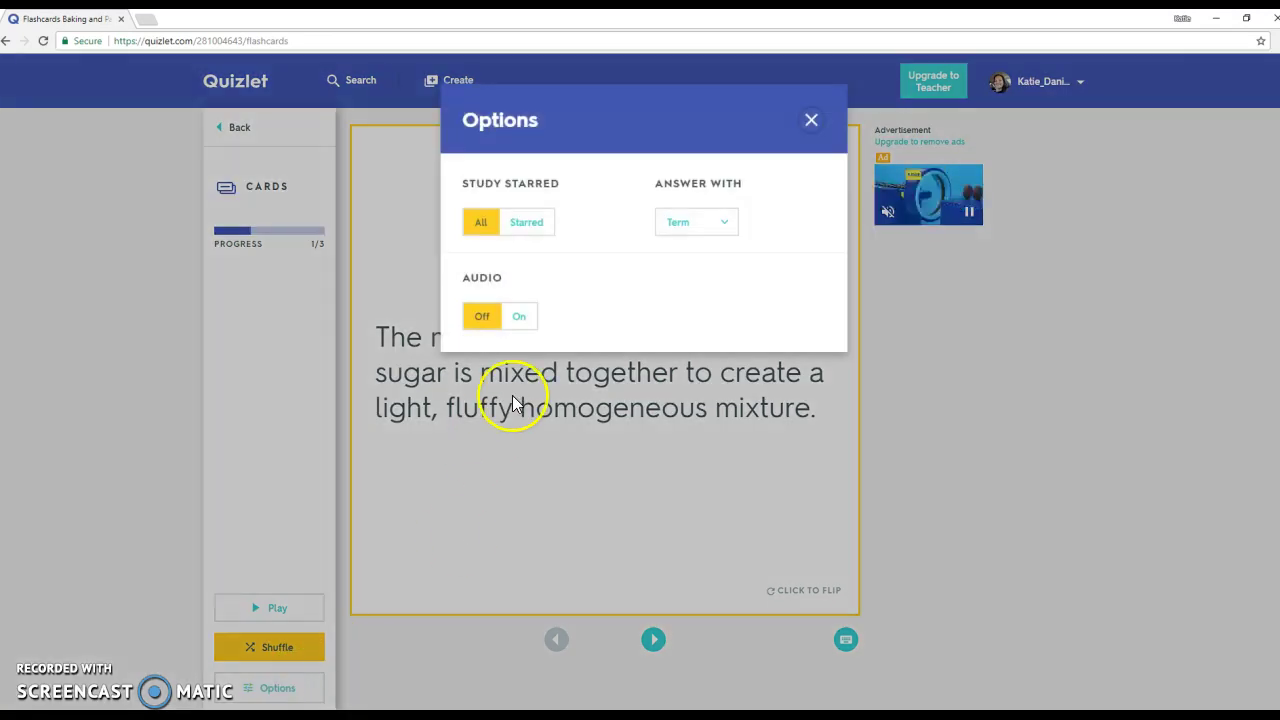
pyautogui.click(713, 229)
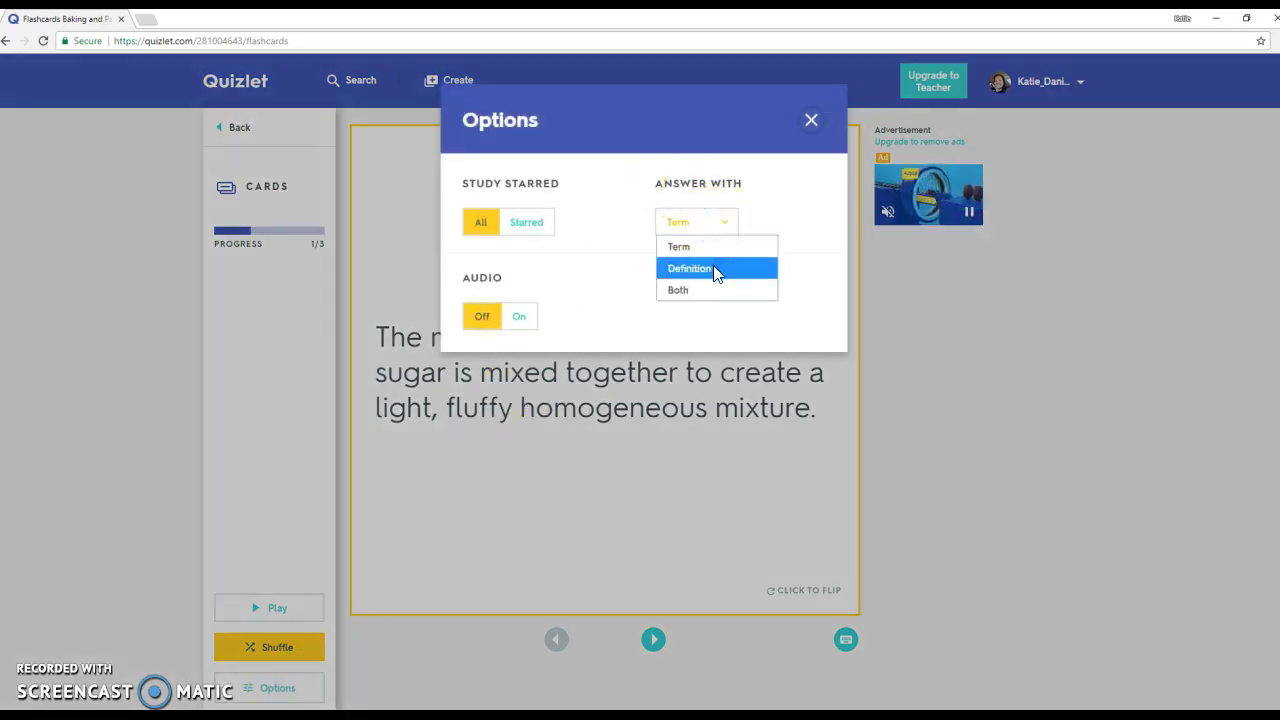
pyautogui.click(716, 290)
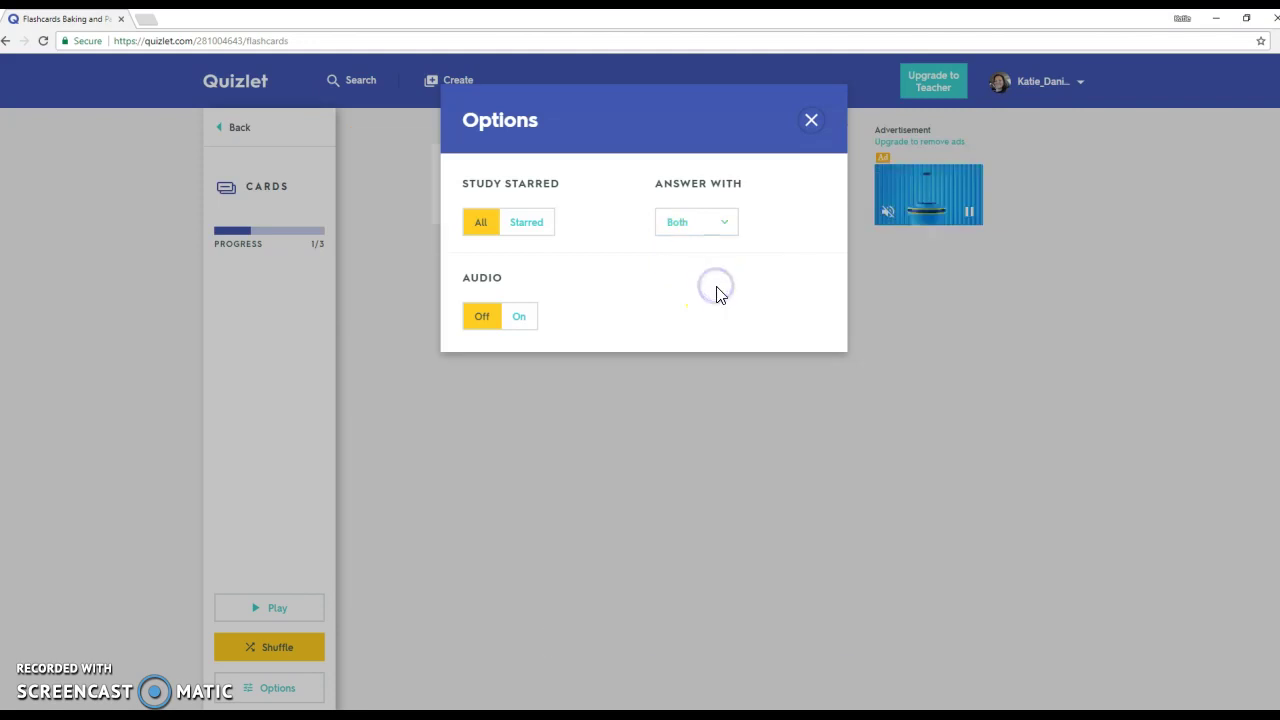
# Close the options and view the Baking Powder card with both sides shown before returning to the Creaming Method card.
pyautogui.click(812, 121)
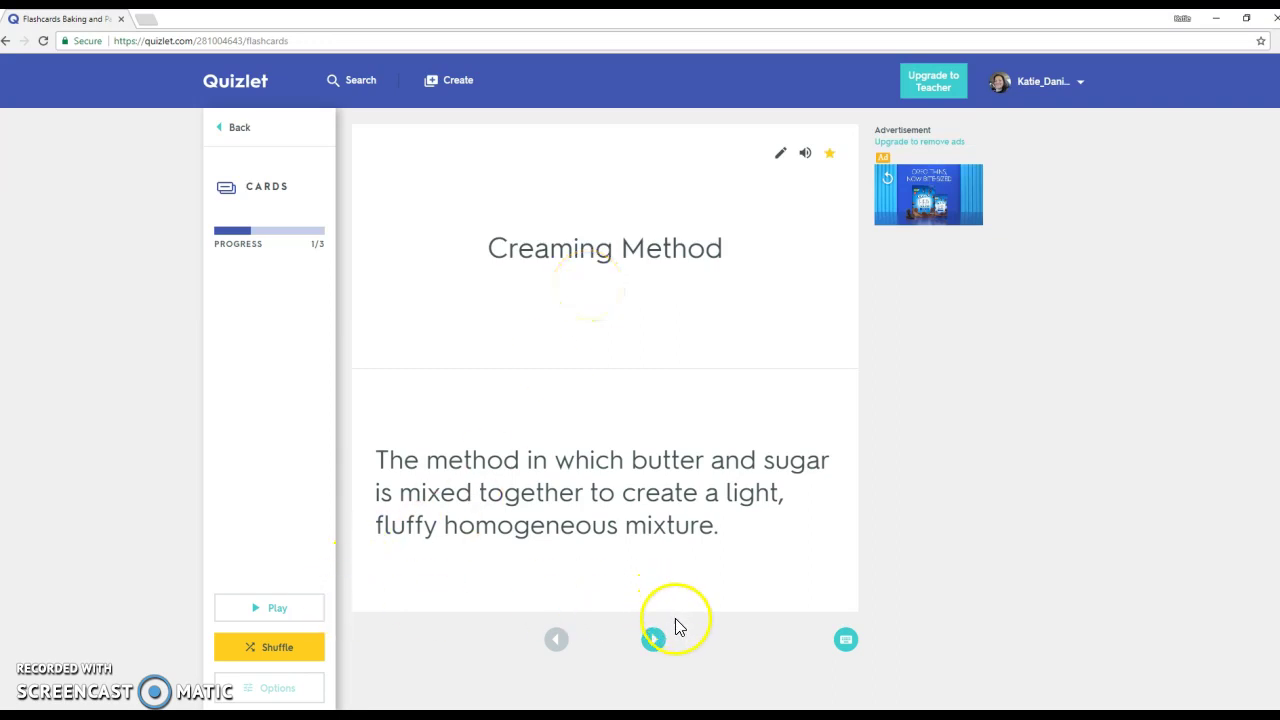
pyautogui.click(653, 648)
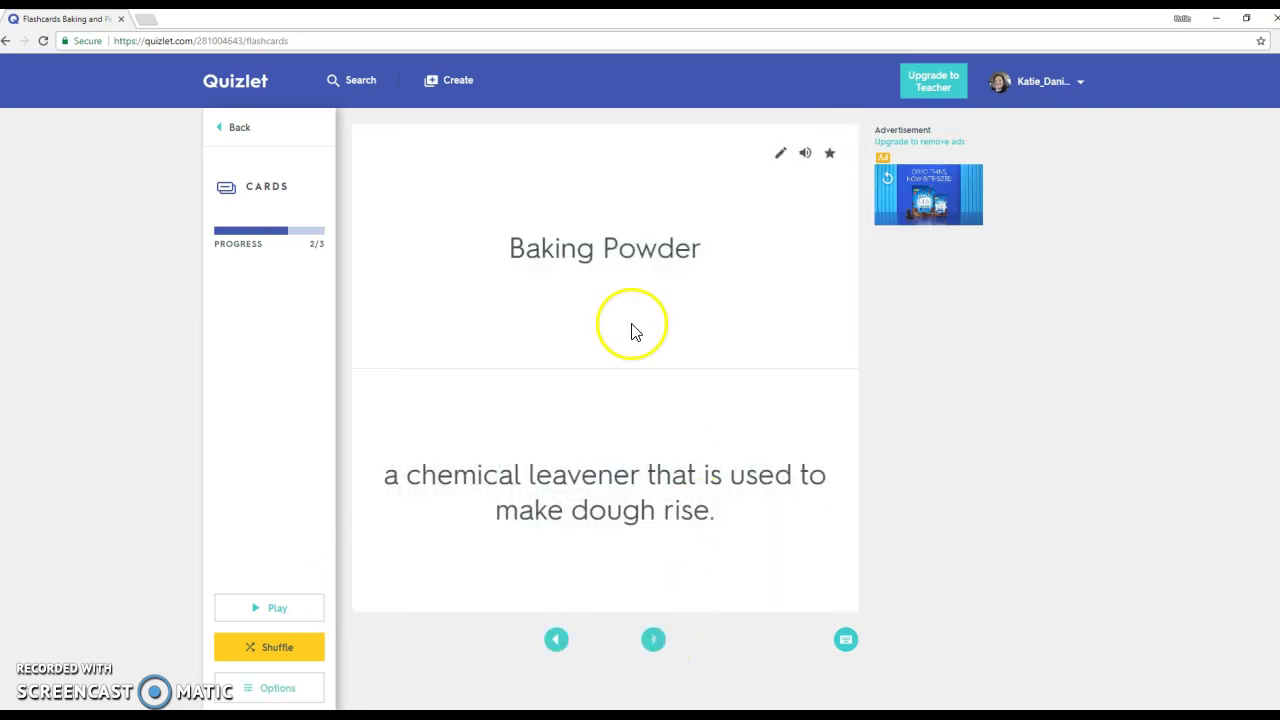
pyautogui.click(556, 640)
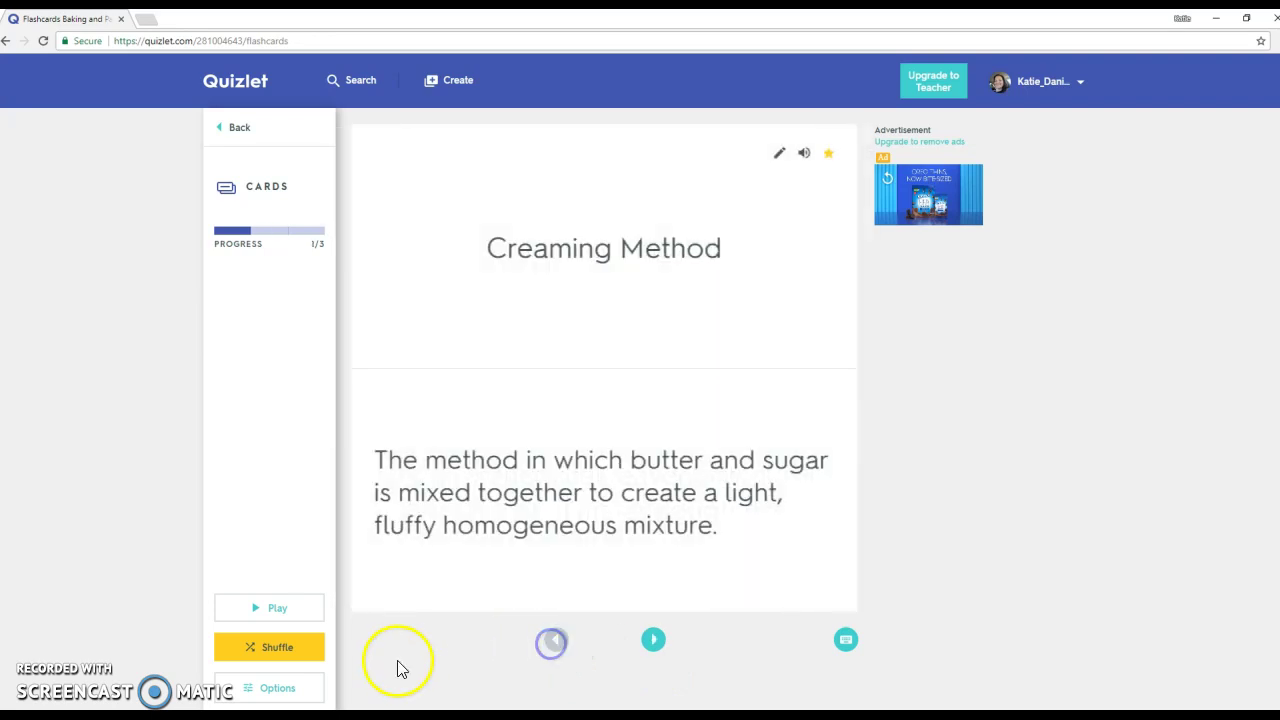
# Try Term as the flashcards' Answer With option, settle on Definition, and close the options.
pyautogui.click(296, 690)
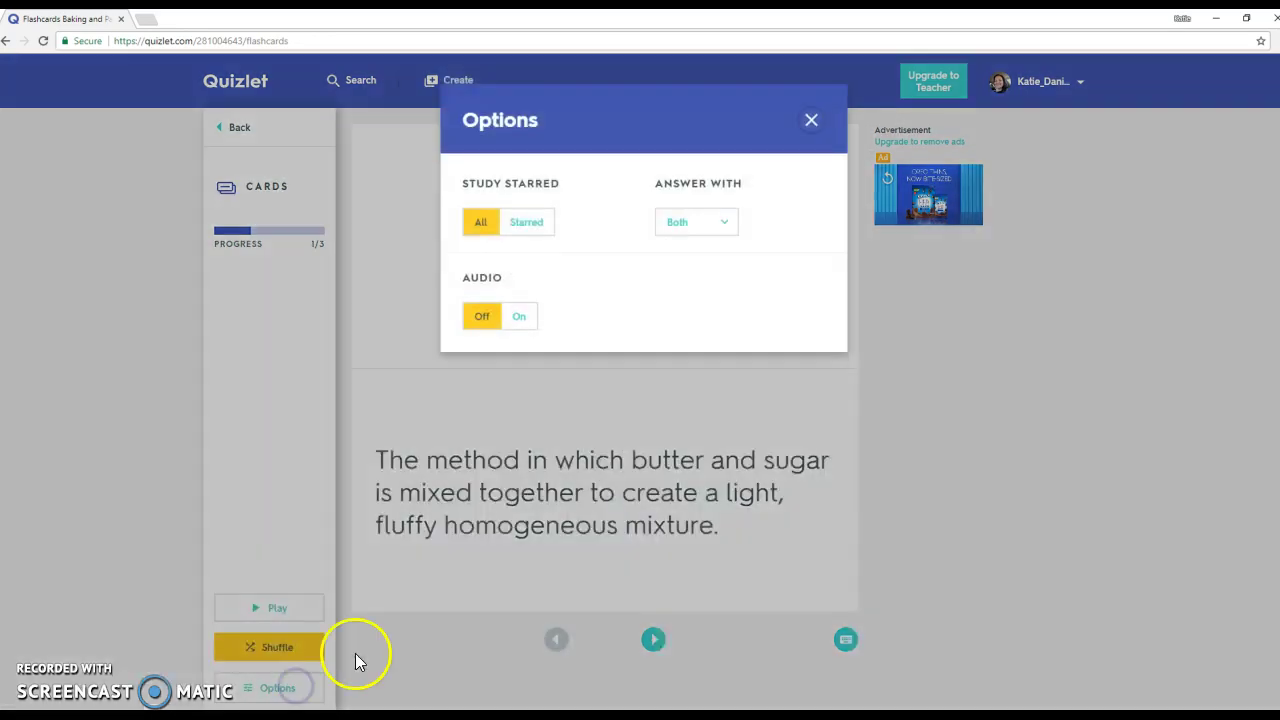
pyautogui.click(686, 216)
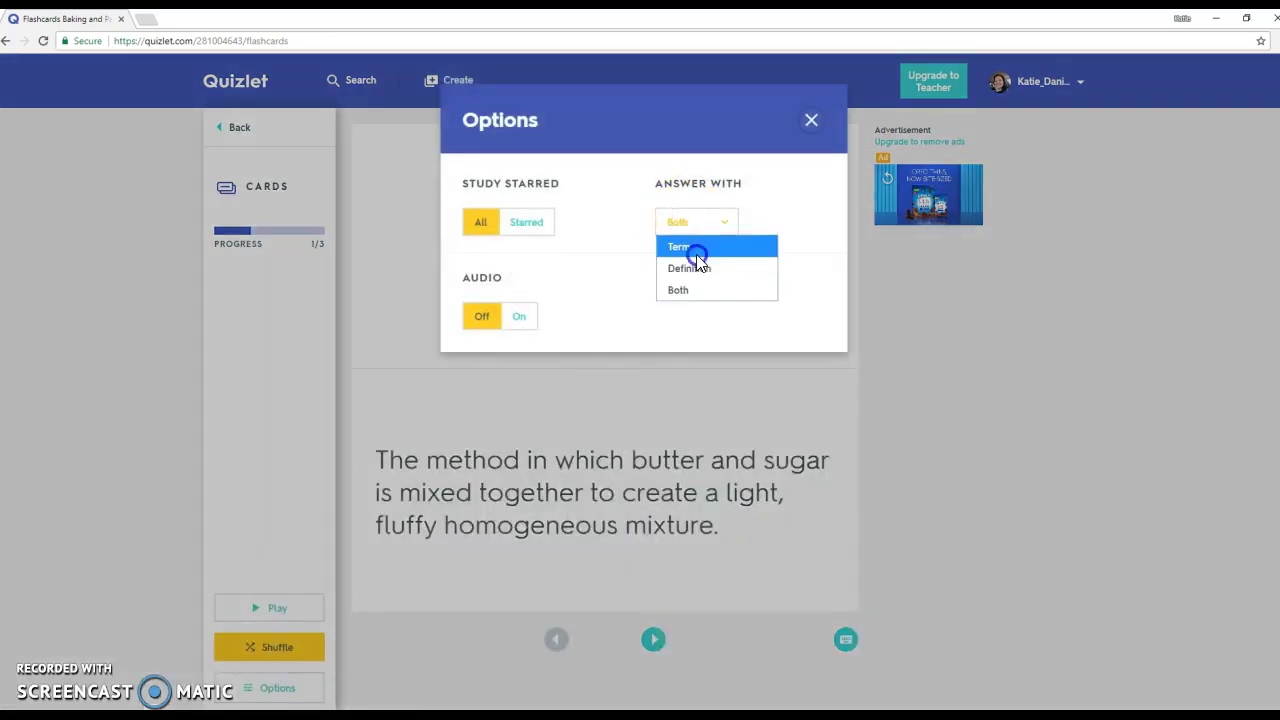
pyautogui.click(696, 250)
pyautogui.click(700, 232)
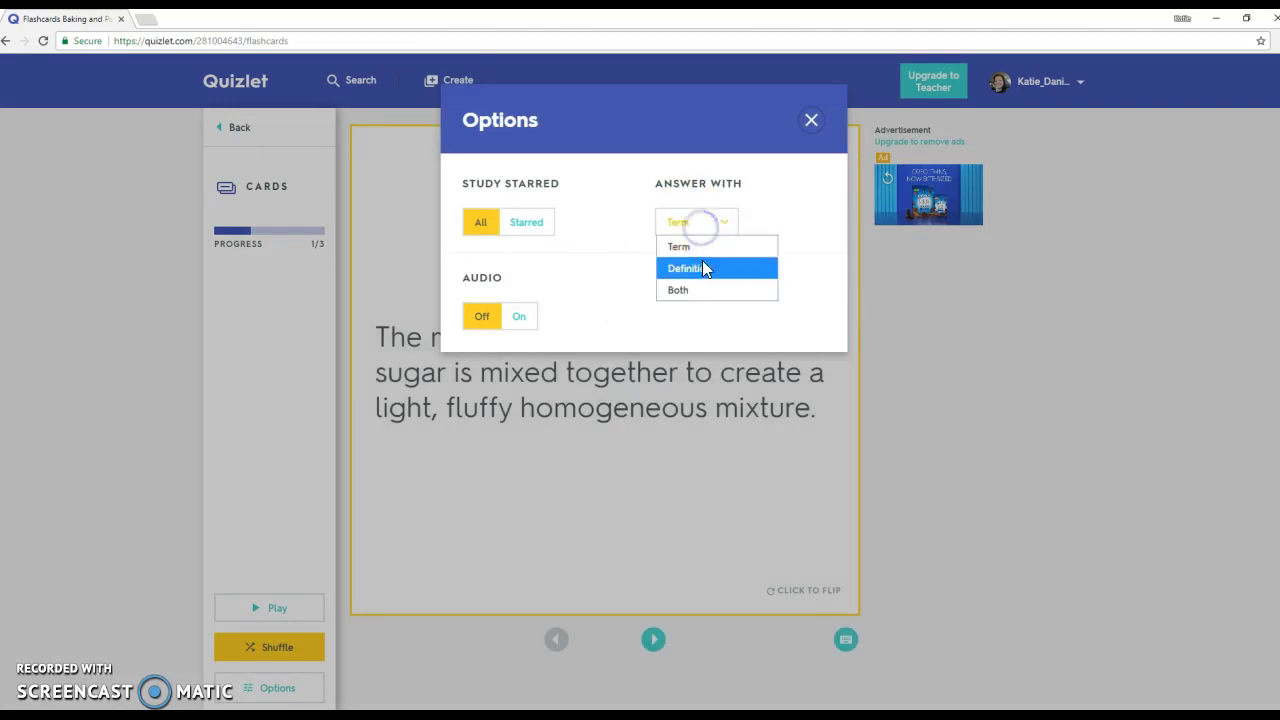
pyautogui.click(702, 263)
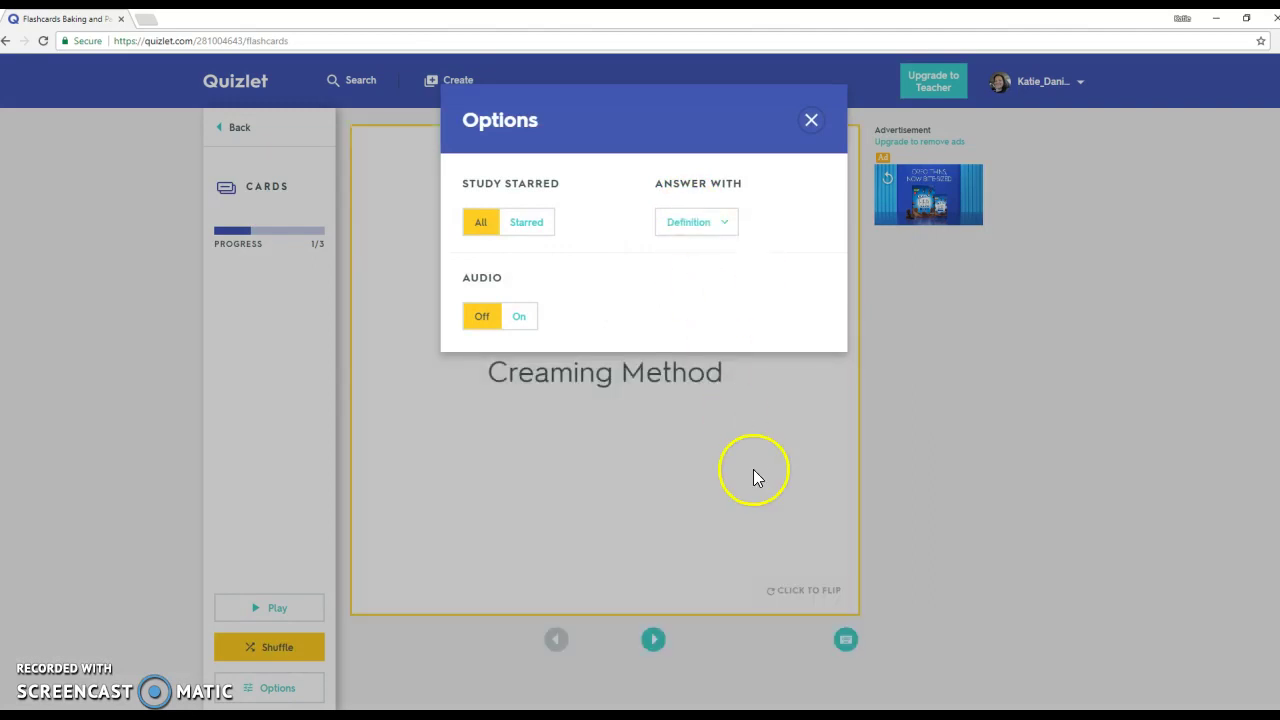
pyautogui.click(756, 468)
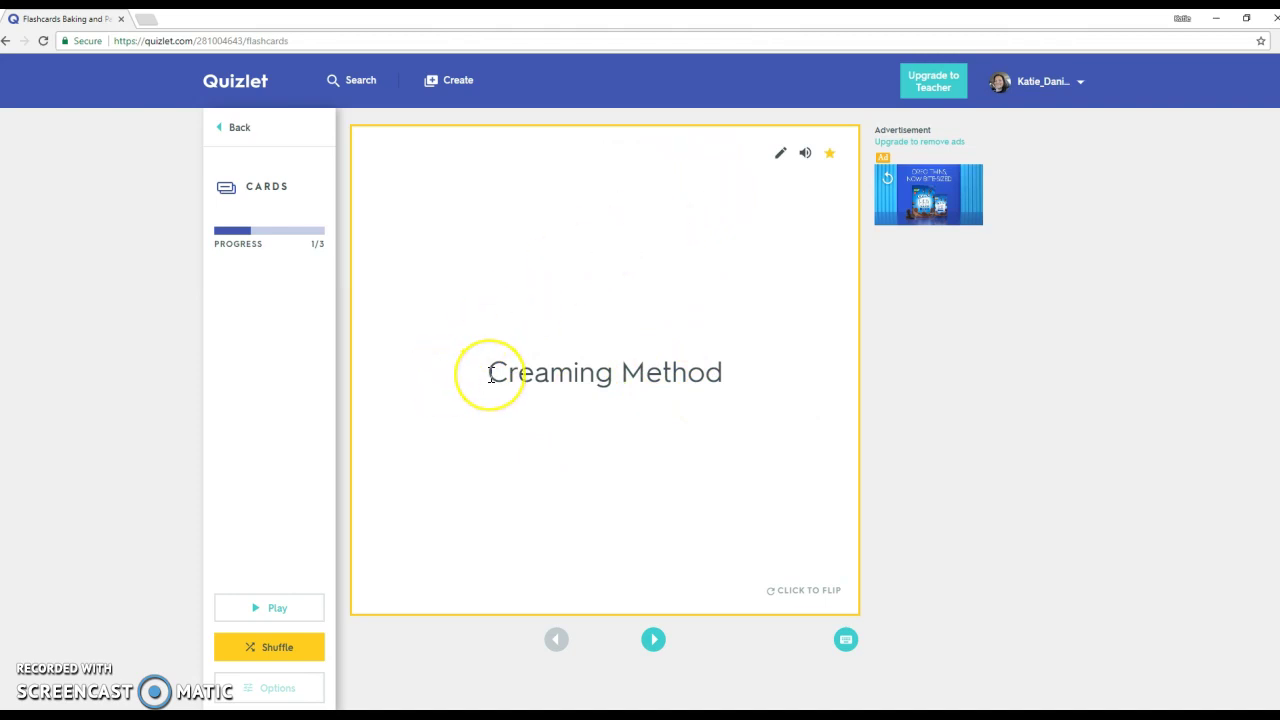
# Remove the star from the Creaming Method flashcard.
pyautogui.moveTo(491, 374); pyautogui.dragTo(716, 374)
pyautogui.click(717, 437)
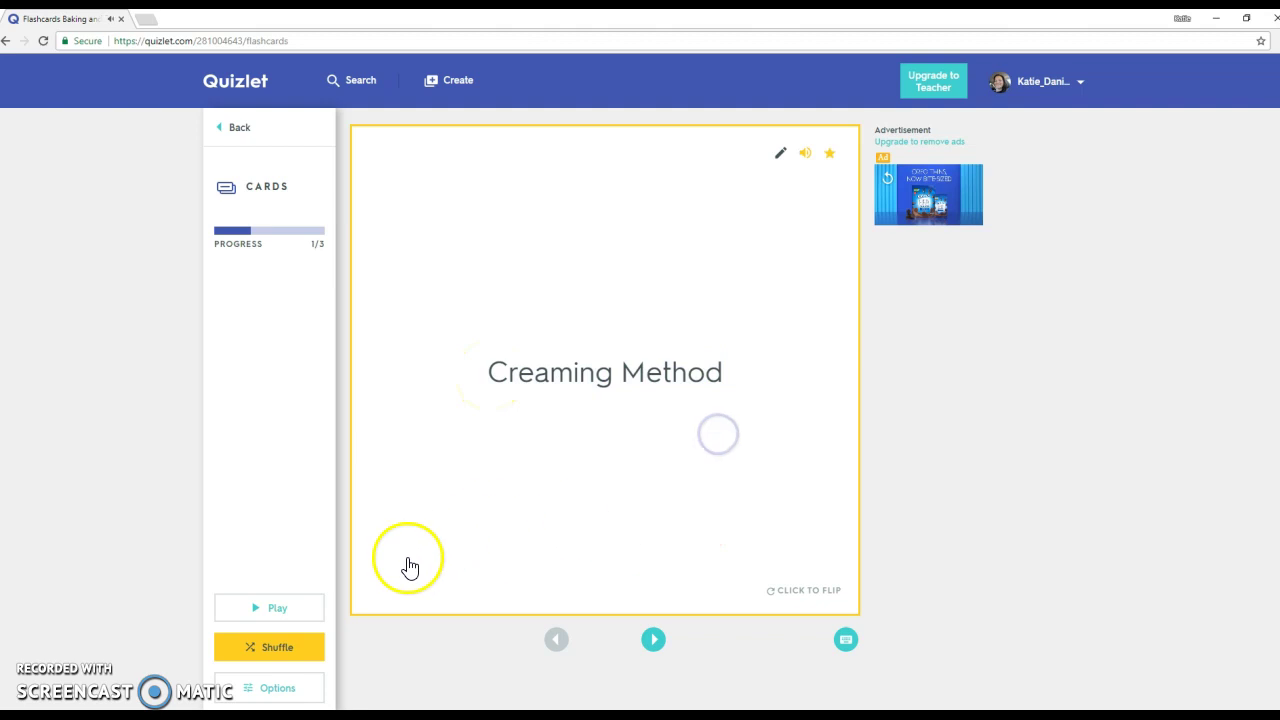
pyautogui.click(829, 154)
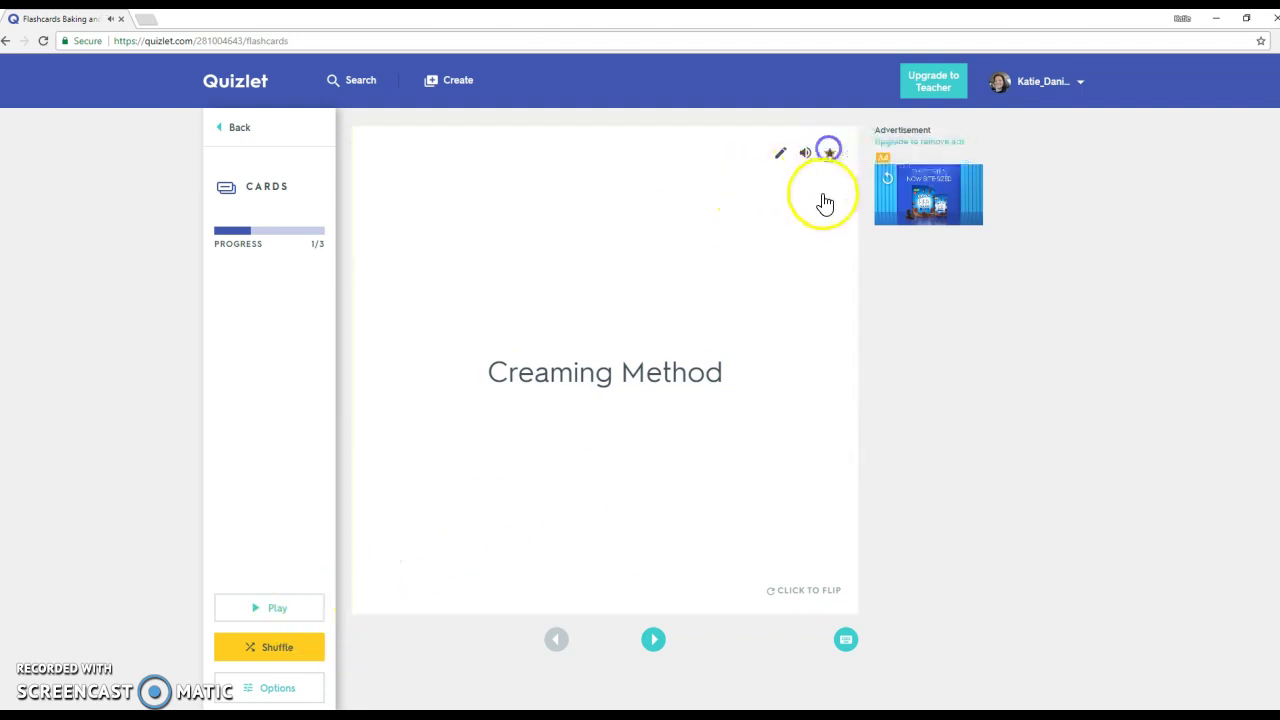
# Start automatic playback of the flashcards, replay the Creaming Method card once, and let the deck advance to Carry over cooking.
pyautogui.click(285, 611)
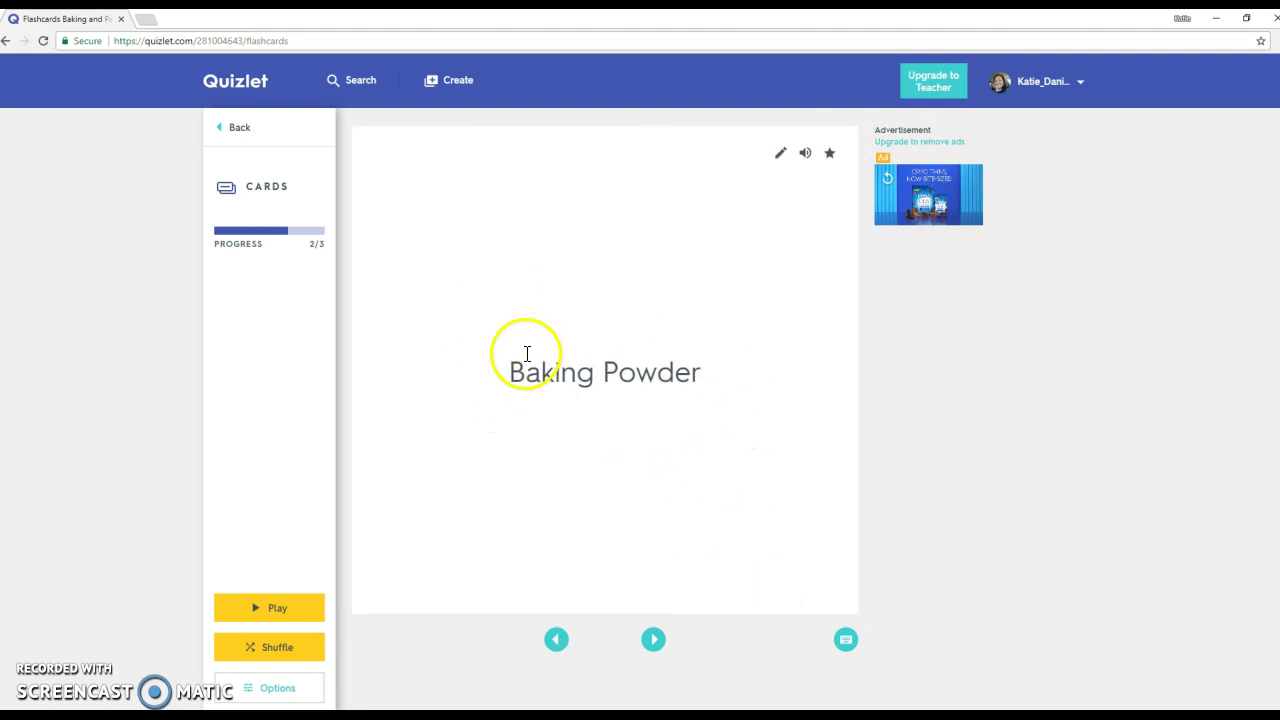
pyautogui.click(578, 467)
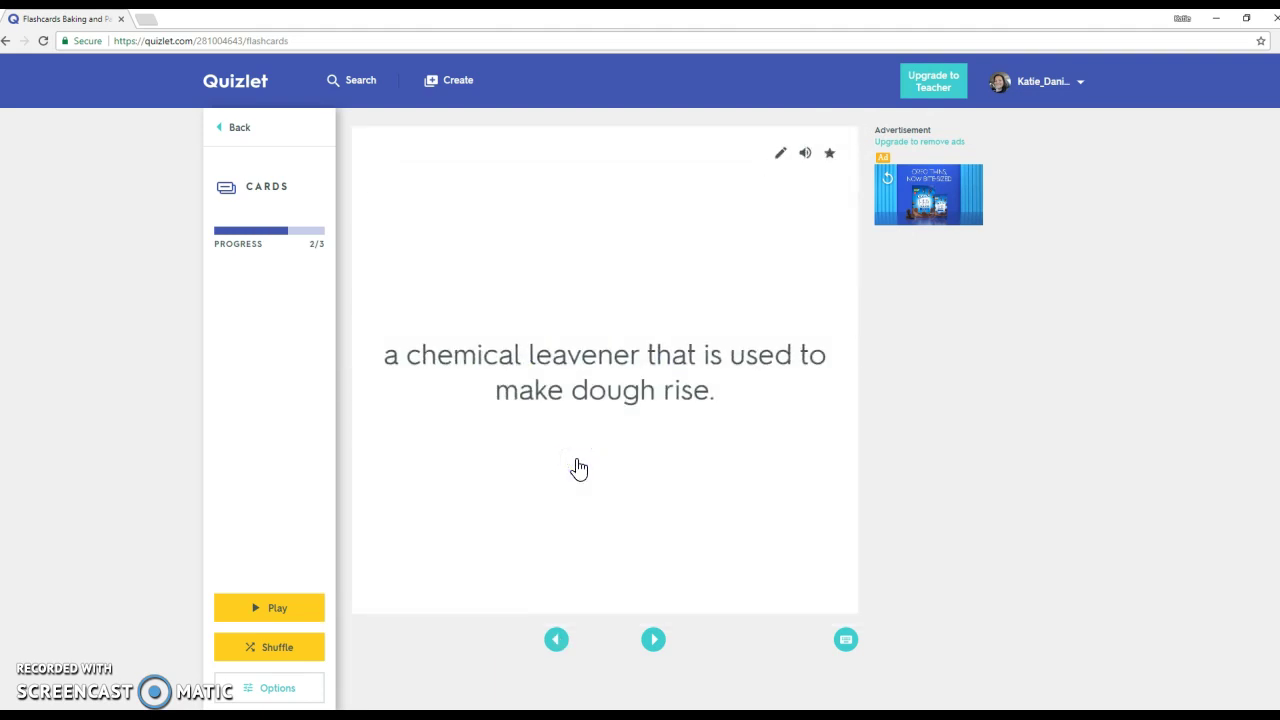
pyautogui.click(558, 642)
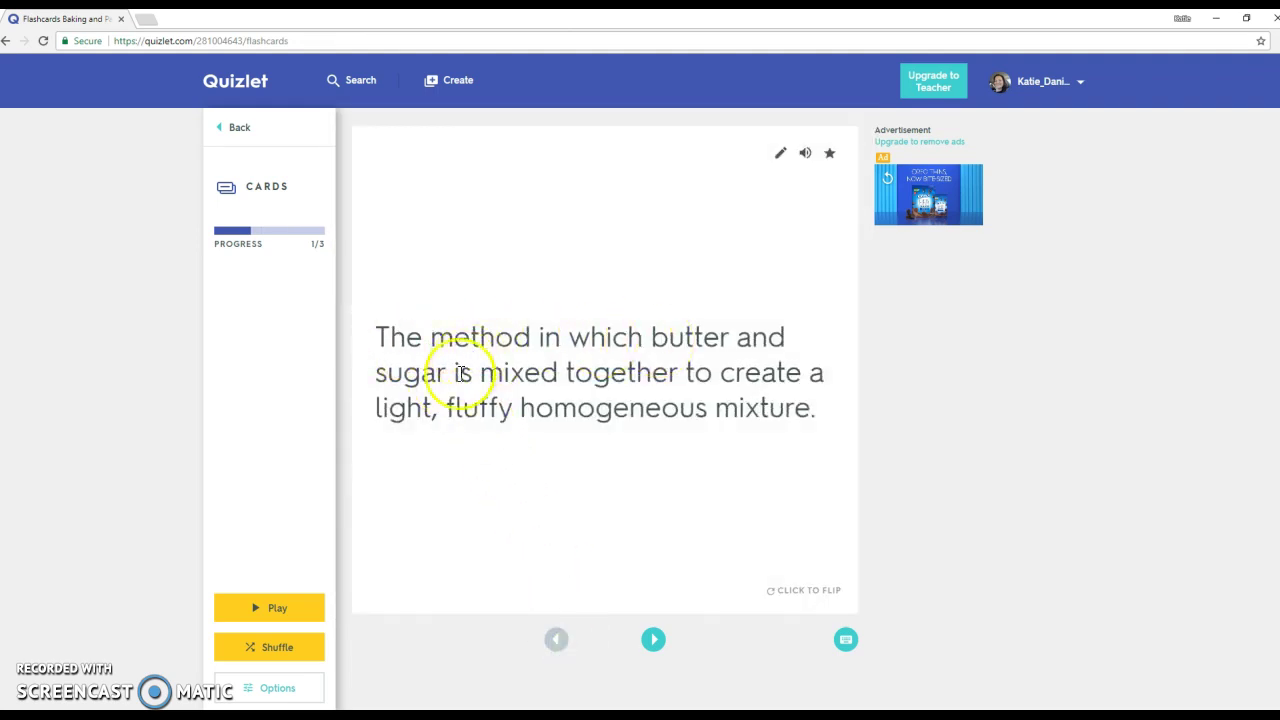
pyautogui.press('Right')
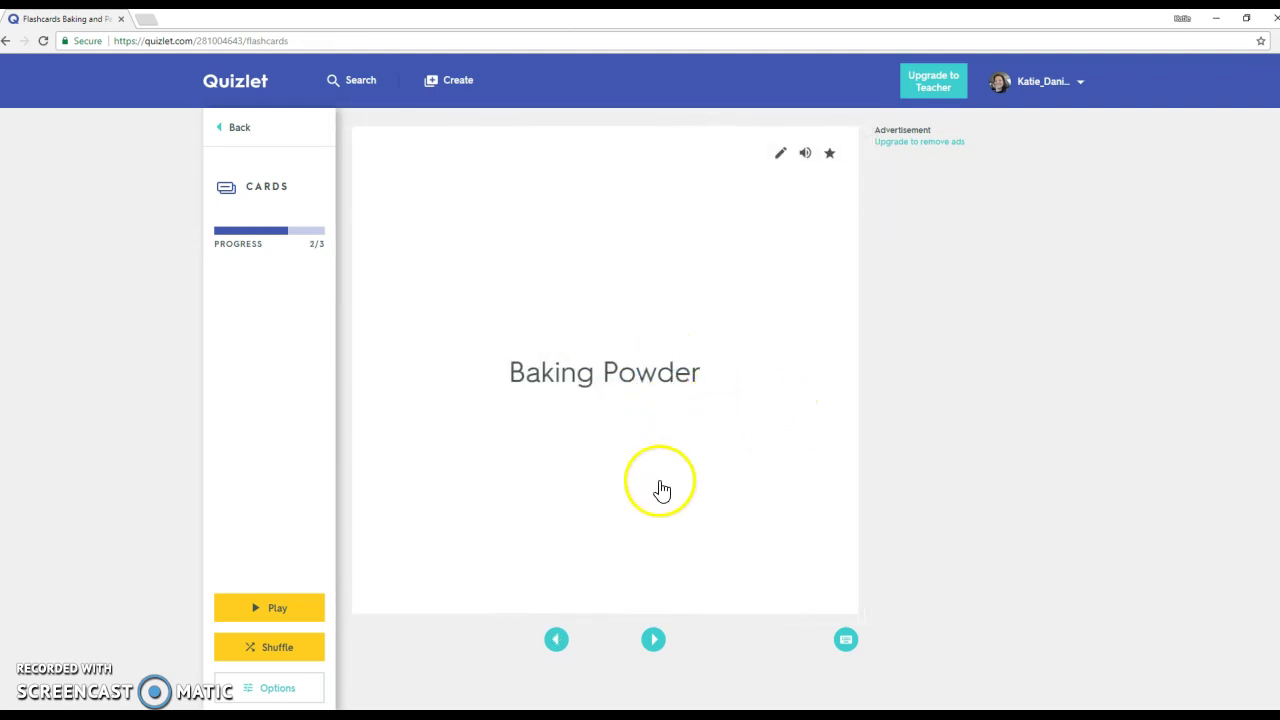
pyautogui.click(542, 590)
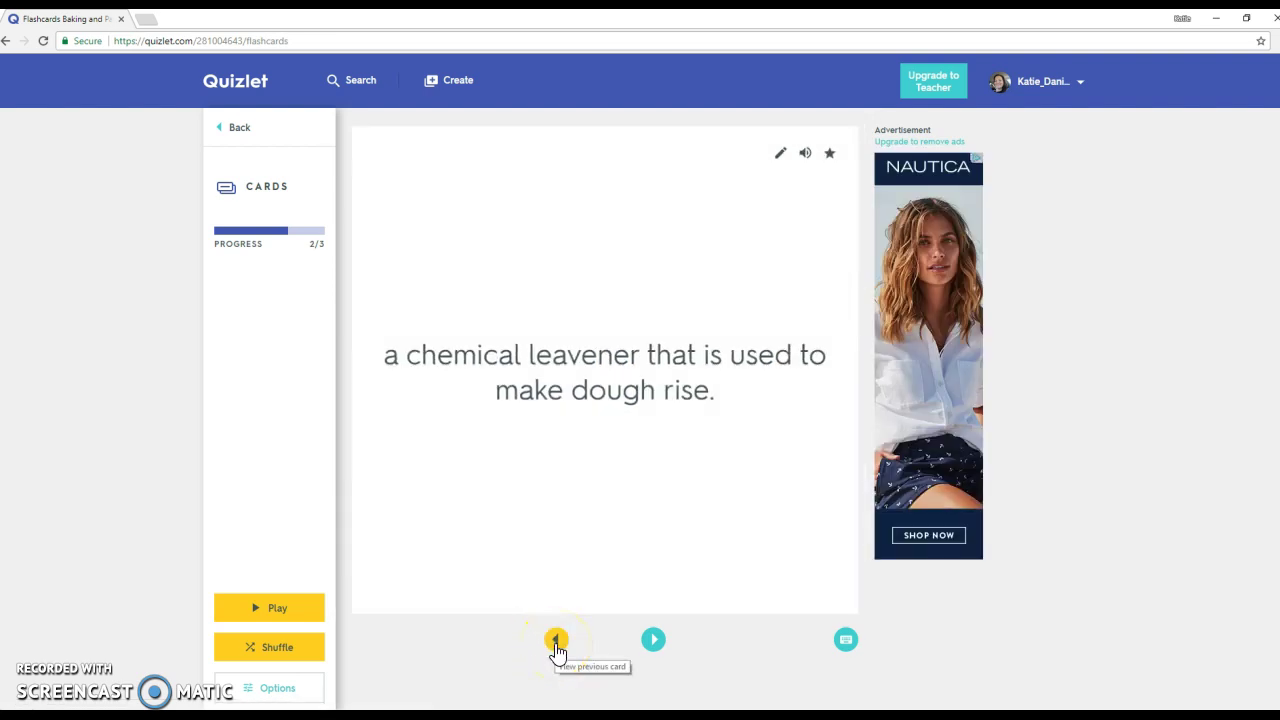
pyautogui.press('Right')
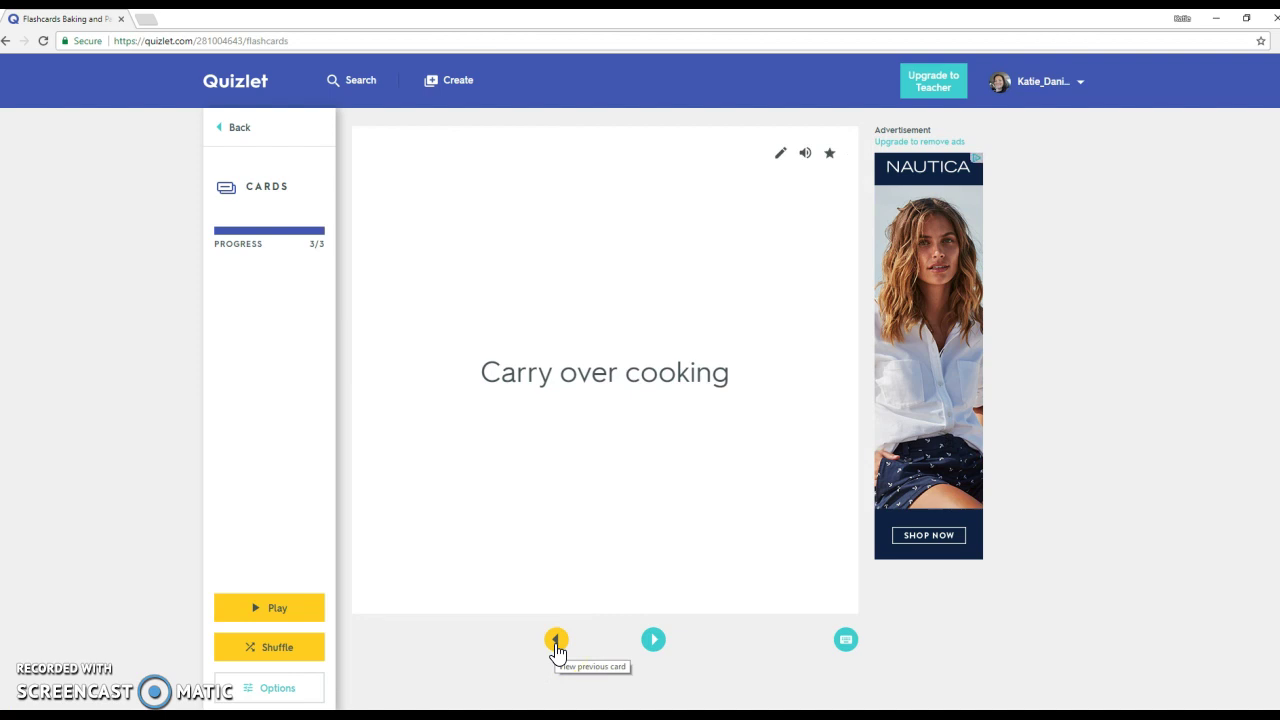
# Go back to the Baking Powder card and let playback run through the end of the deck and restart.
pyautogui.click(556, 645)
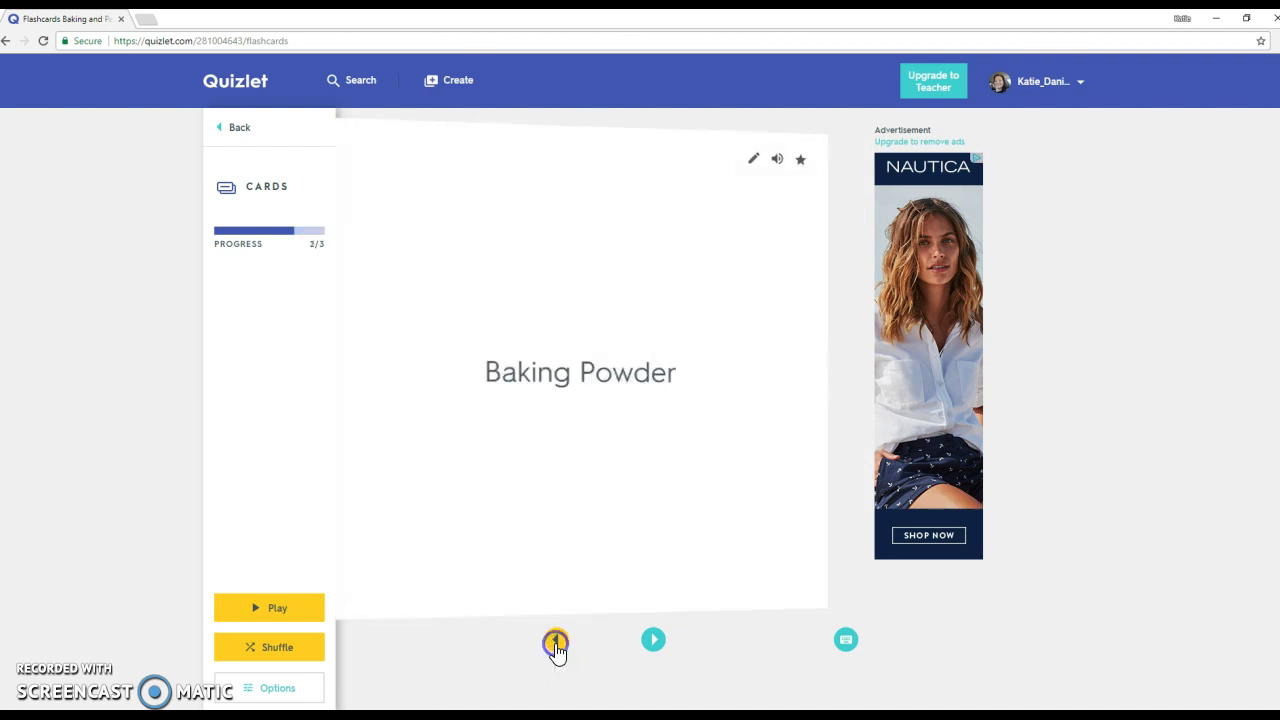
pyautogui.click(600, 480)
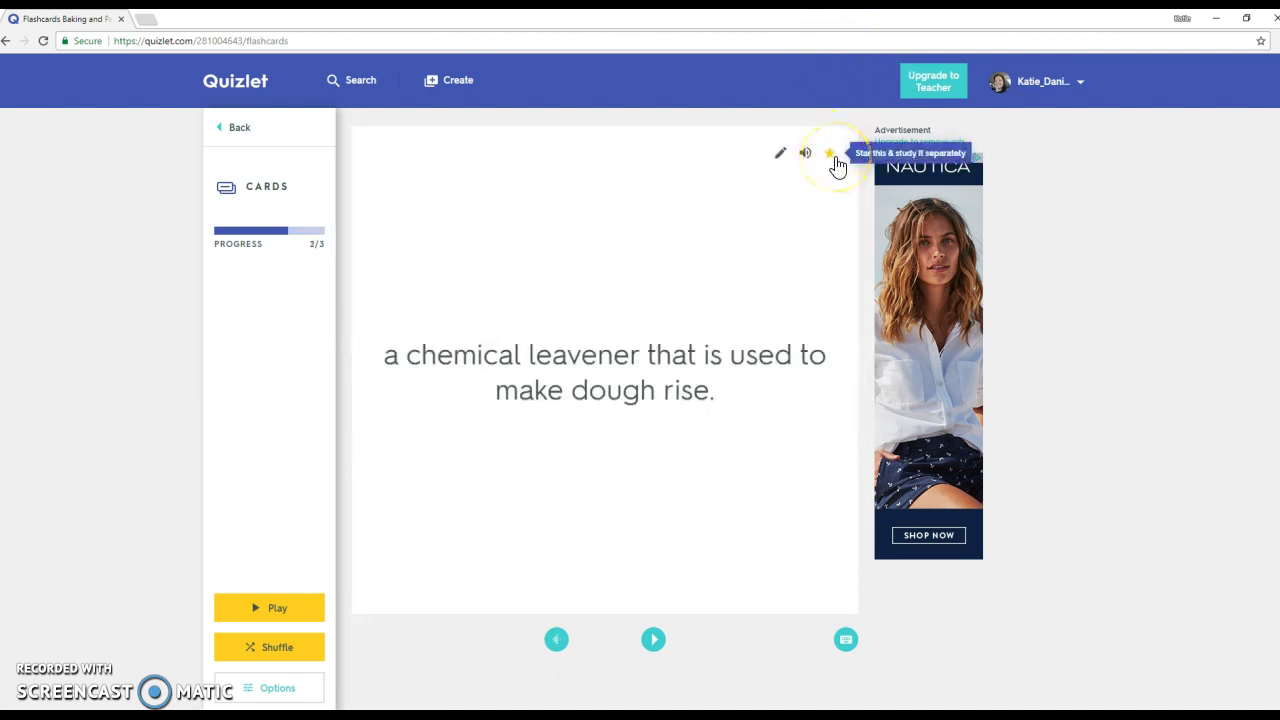
pyautogui.press('Right')
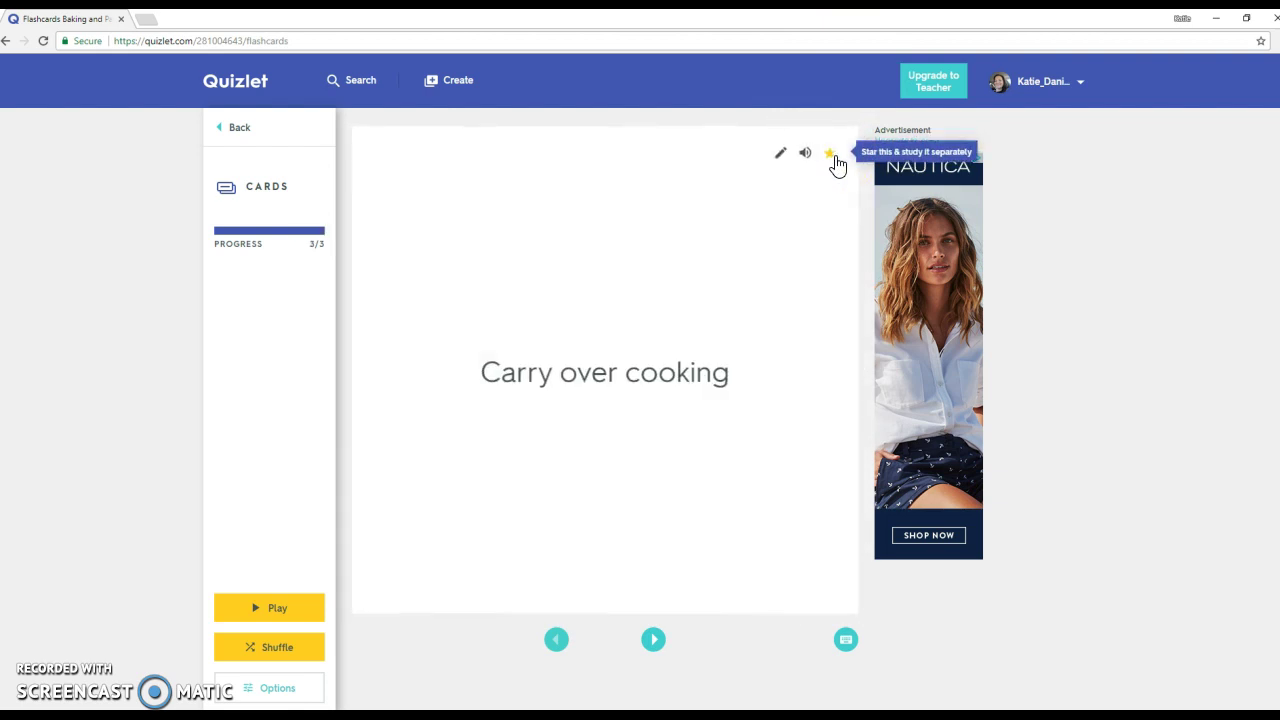
pyautogui.click(758, 212)
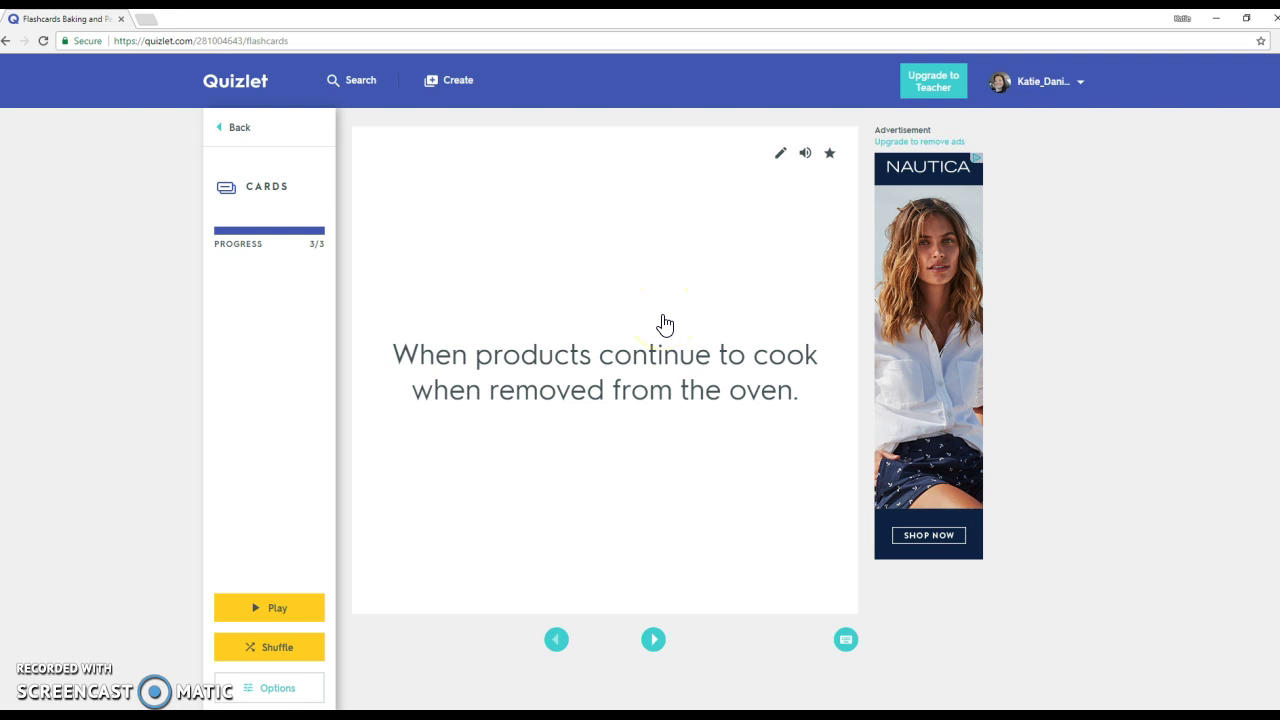
pyautogui.press('Right')
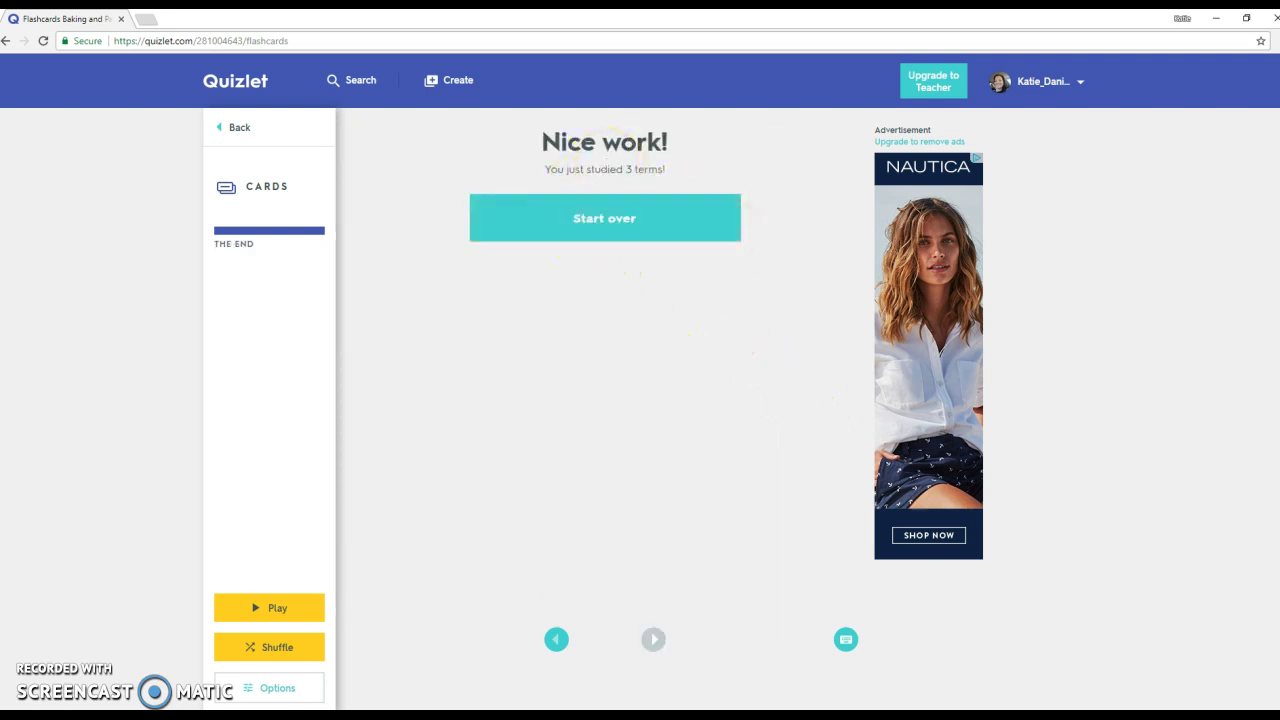
pyautogui.click(847, 641)
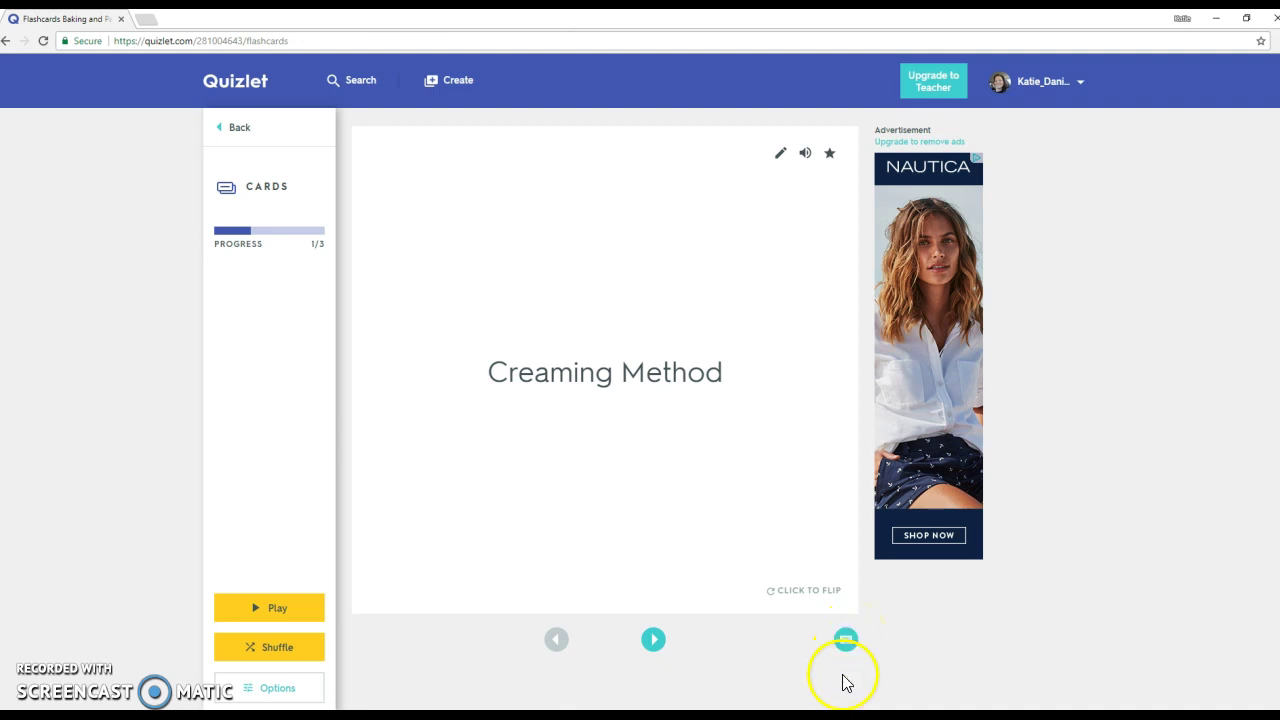
pyautogui.click(517, 361)
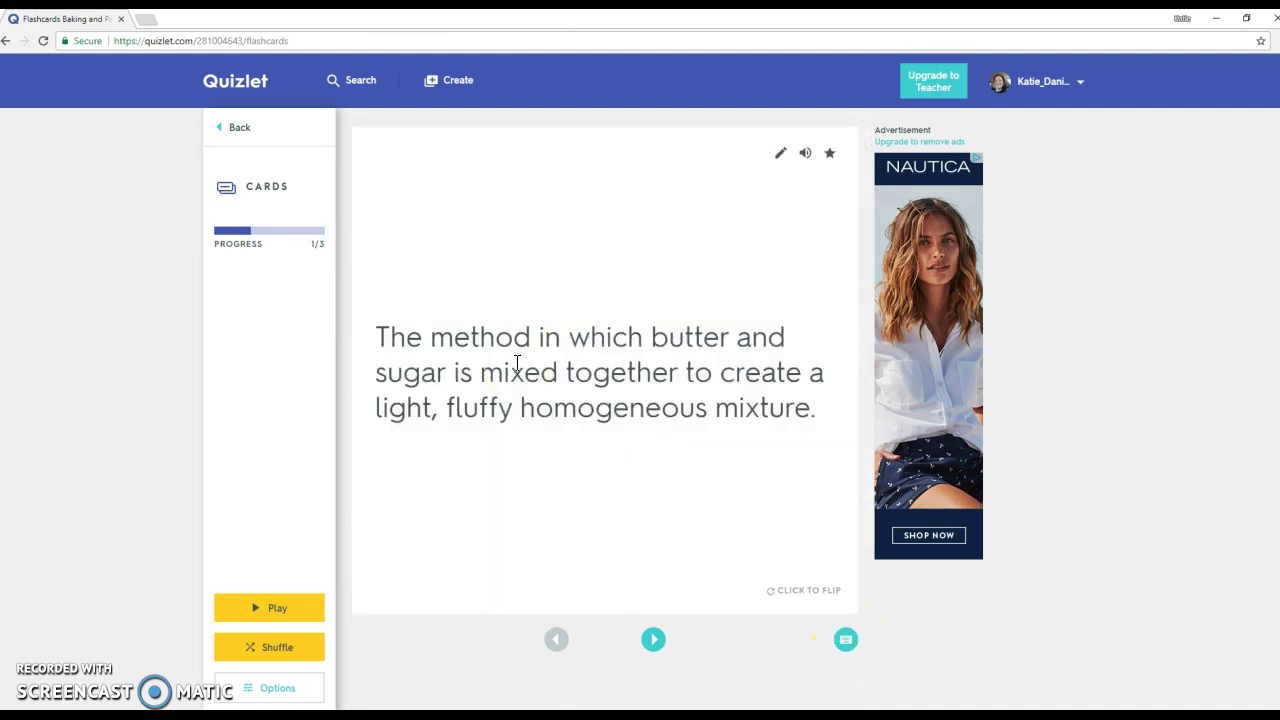
# Leave the flashcards for the Baking and Pastry set page and open the diagram showcase from there.
pyautogui.click(240, 133)
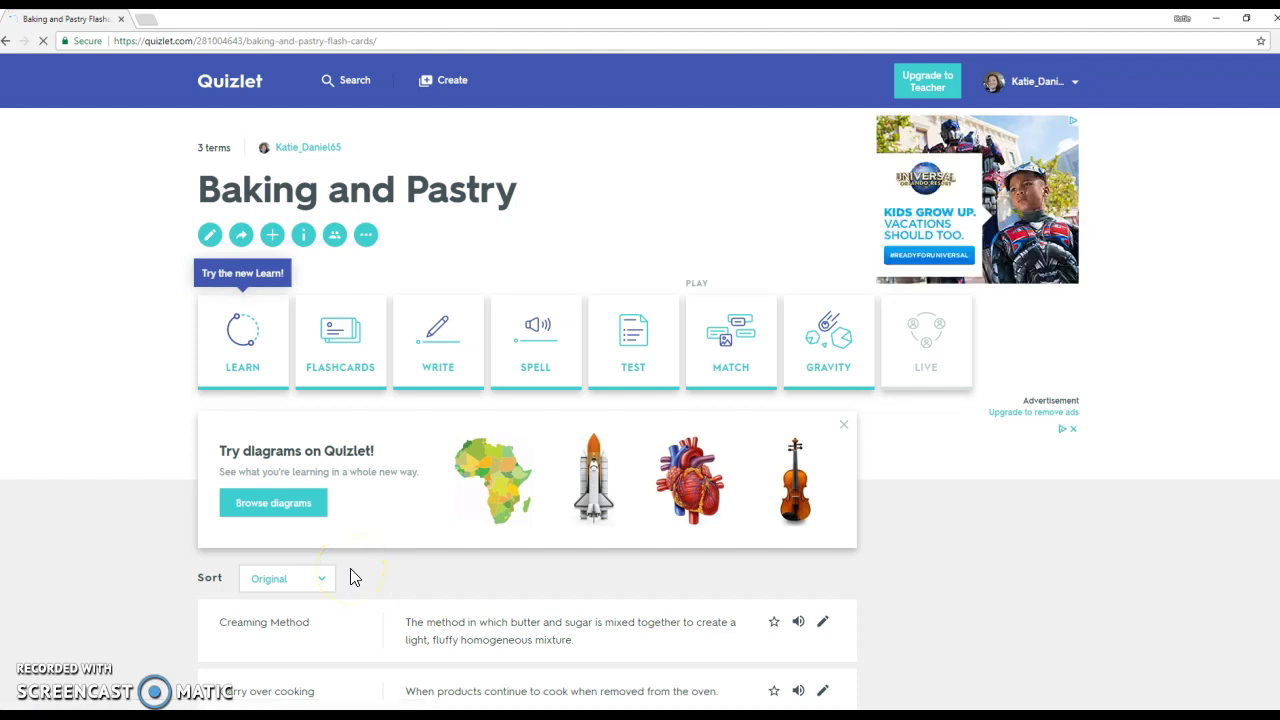
pyautogui.scroll(-2, 352, 577)
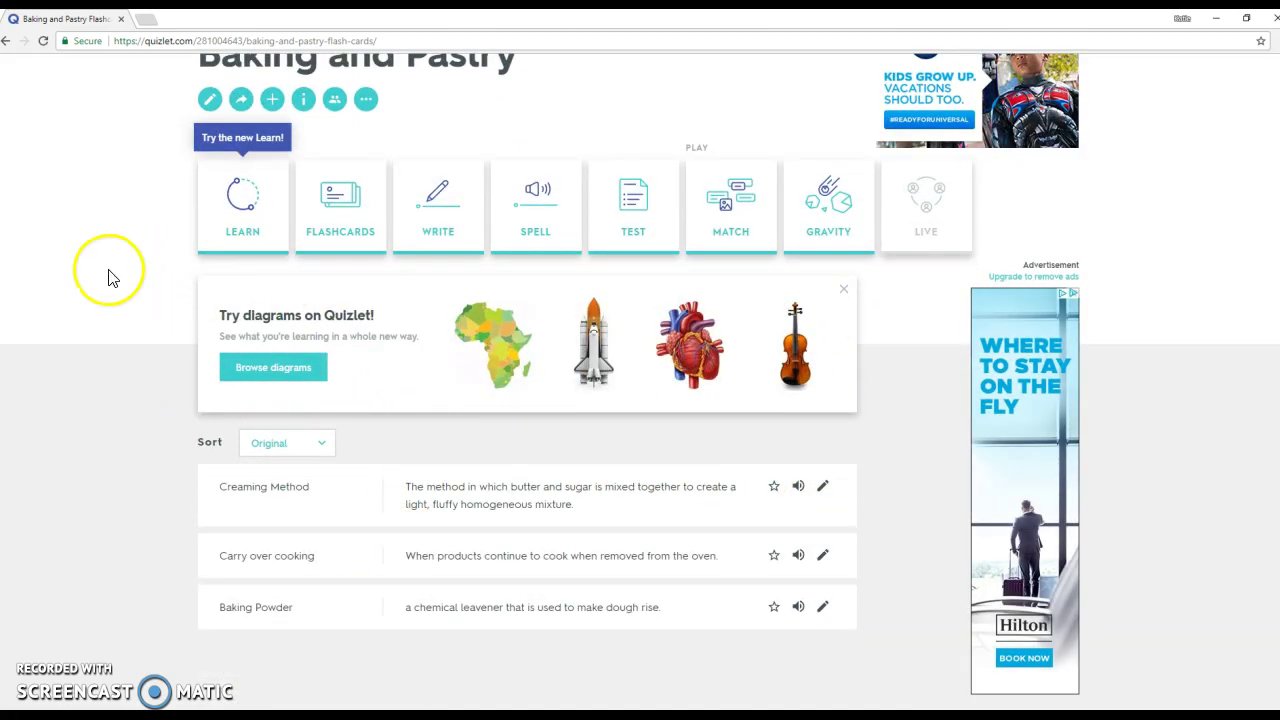
pyautogui.click(687, 344)
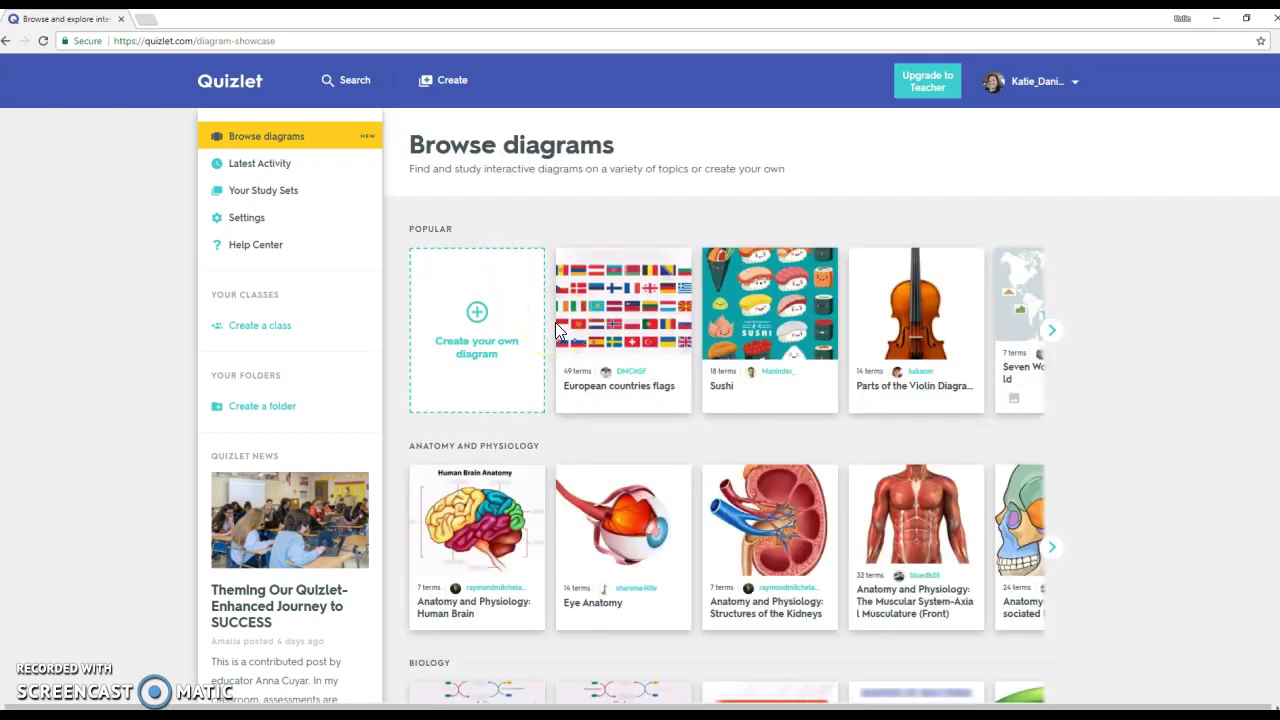
# Open the Eye Anatomy diagram set and start studying it in Learn mode.
pyautogui.click(640, 540)
pyautogui.click(428, 490)
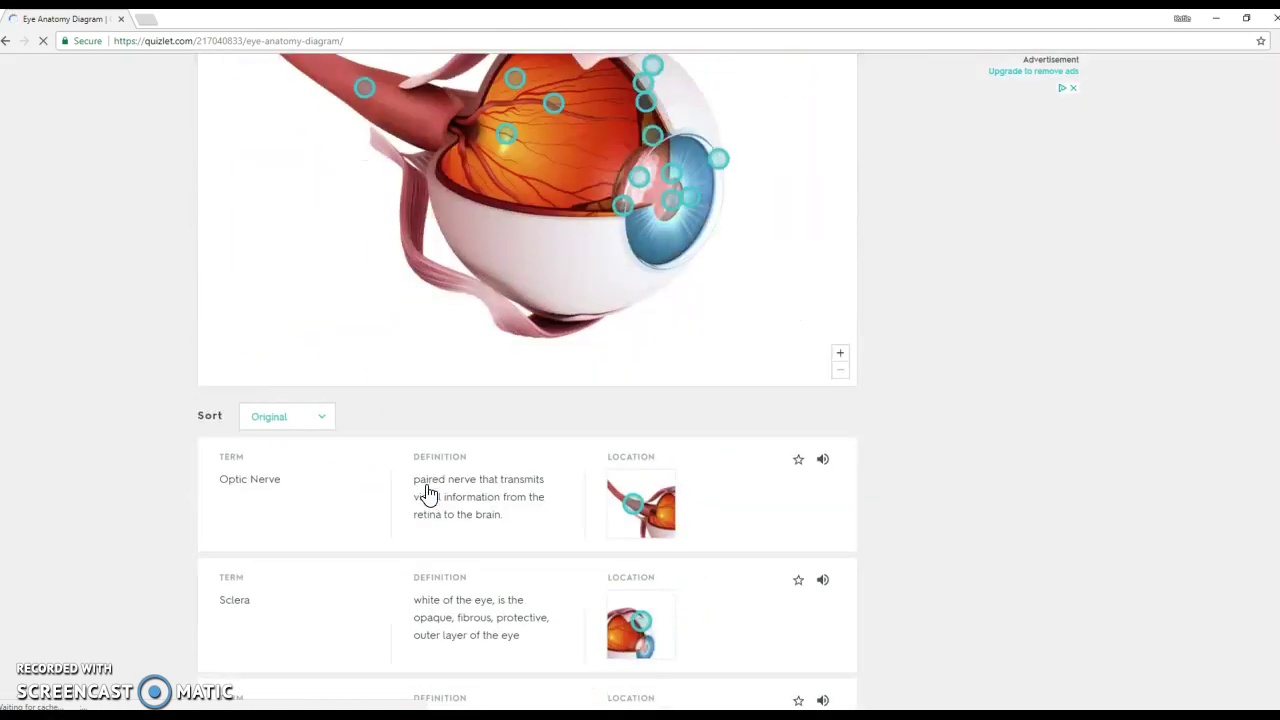
pyautogui.scroll(7, 428, 491)
pyautogui.click(376, 430)
pyautogui.click(229, 341)
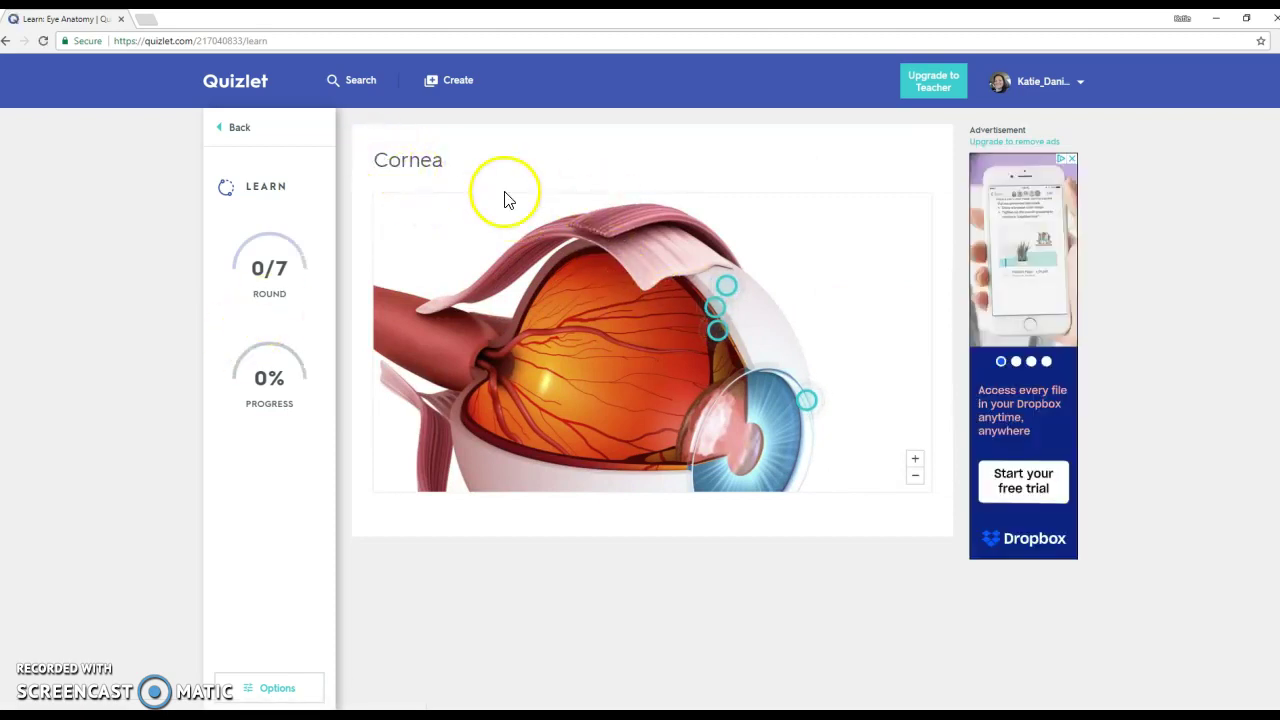
# Answer the Cornea question with the Sclera marker, review the correct location, and continue to the next question.
pyautogui.click(725, 290)
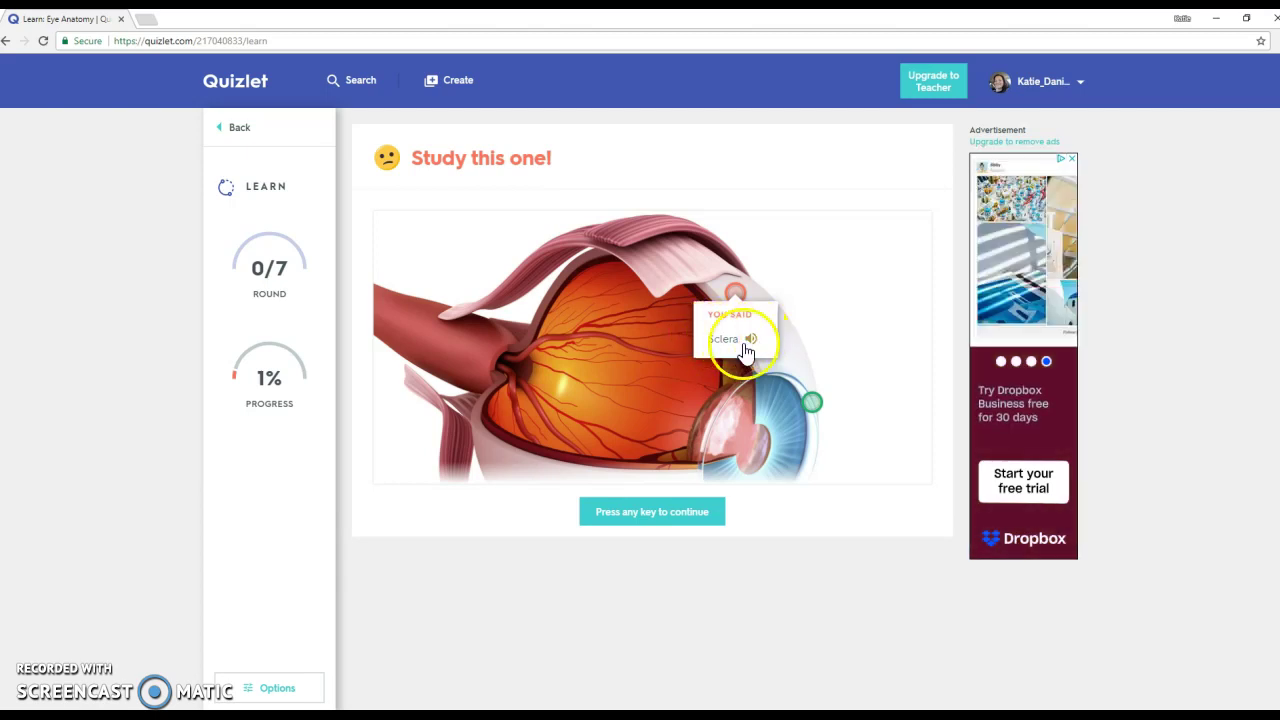
pyautogui.click(811, 404)
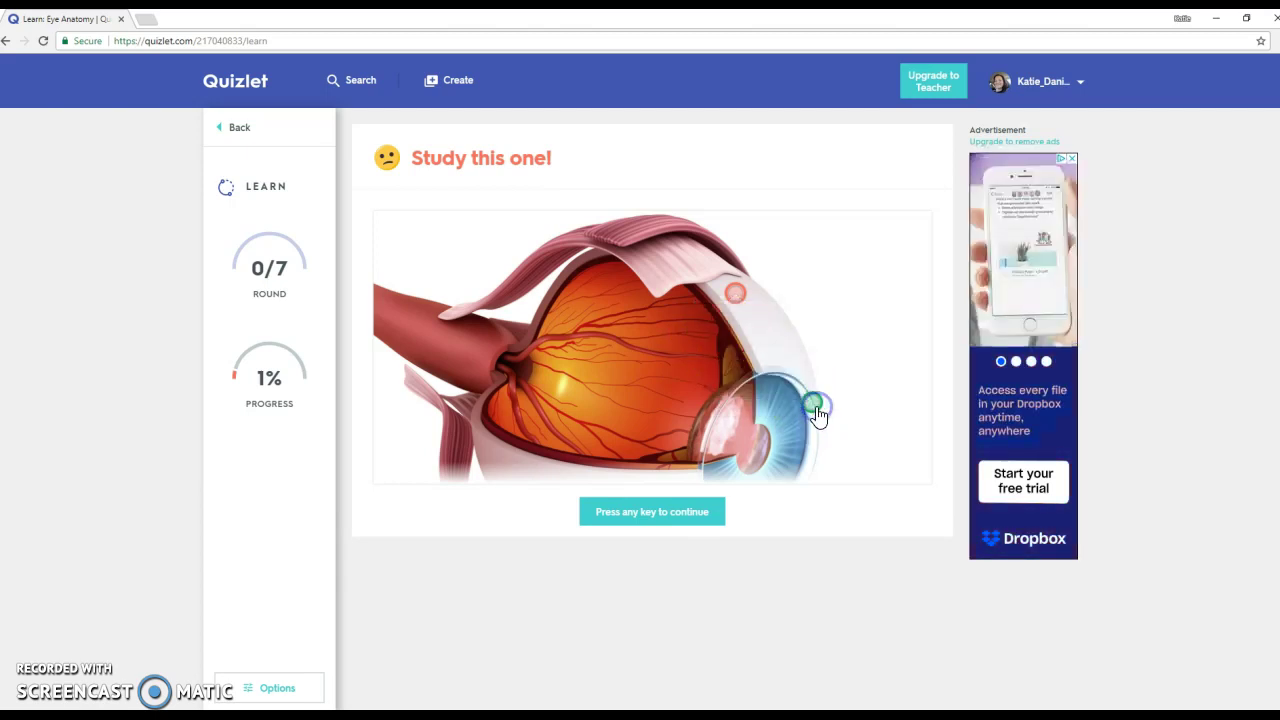
pyautogui.click(706, 511)
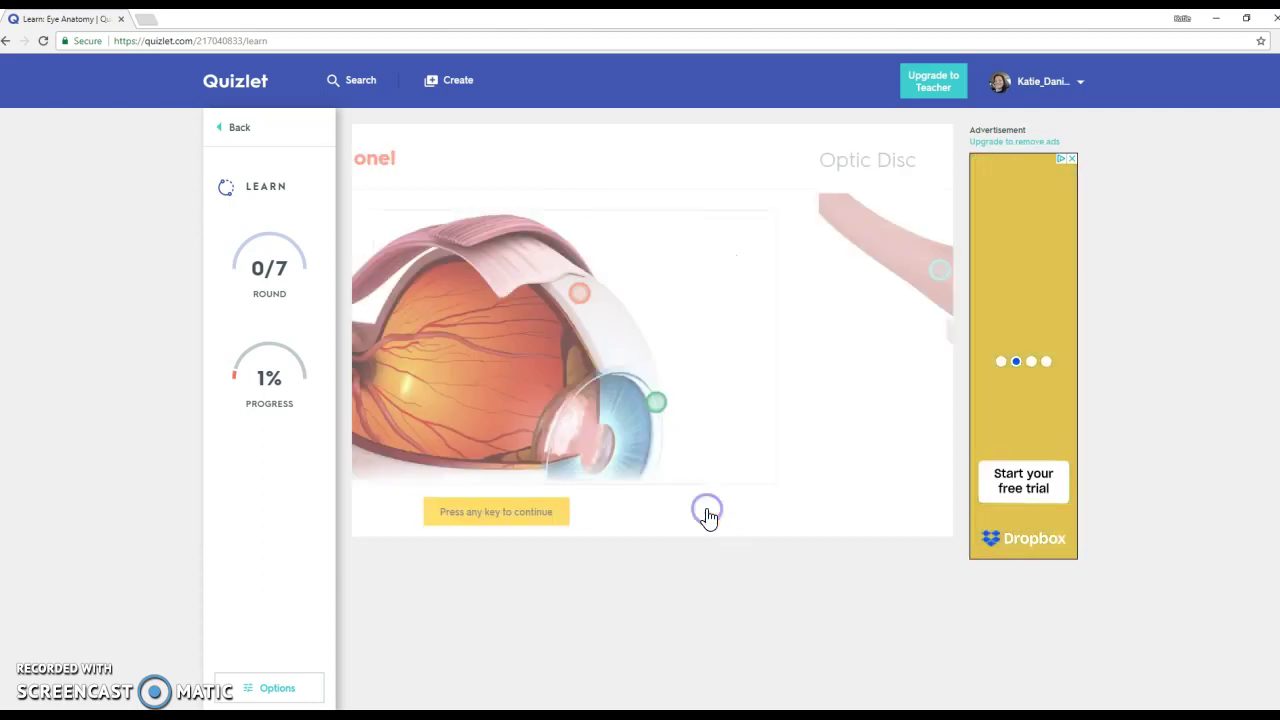
# Answer the Optic Disc question with the Optic Nerve marker and review the labels of the correct and chosen locations.
pyautogui.click(496, 271)
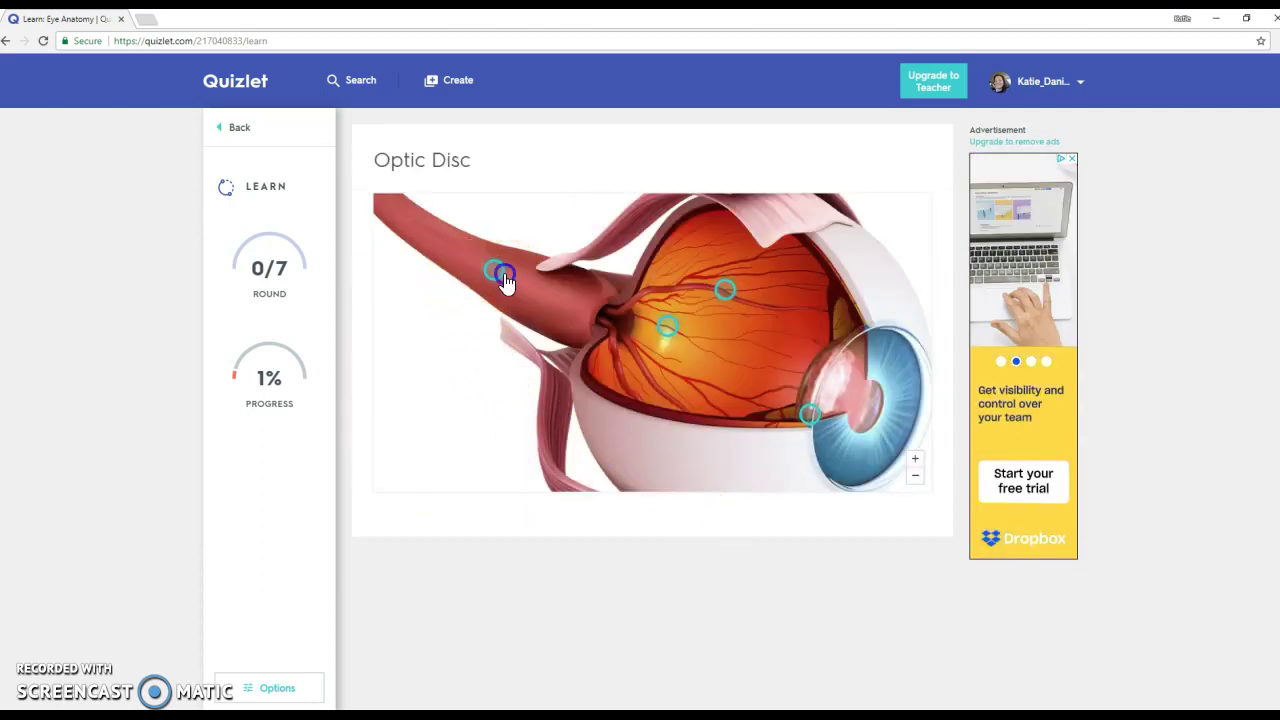
pyautogui.click(692, 378)
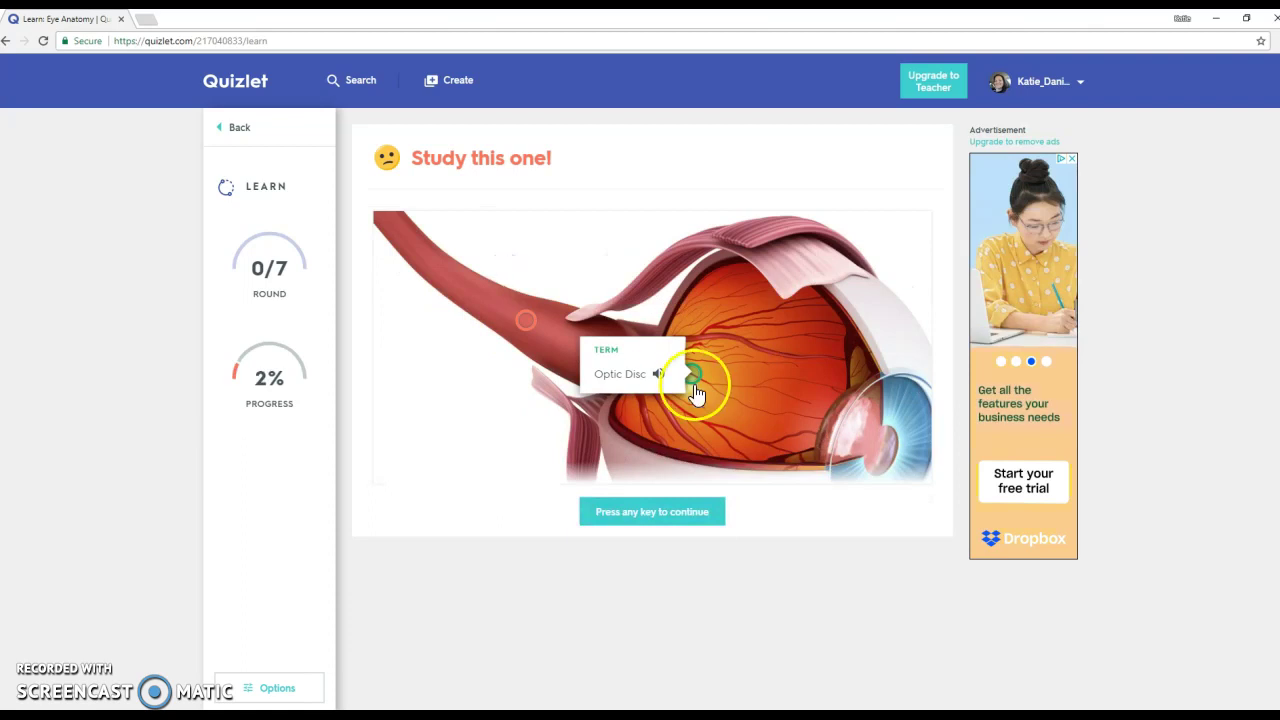
pyautogui.click(535, 328)
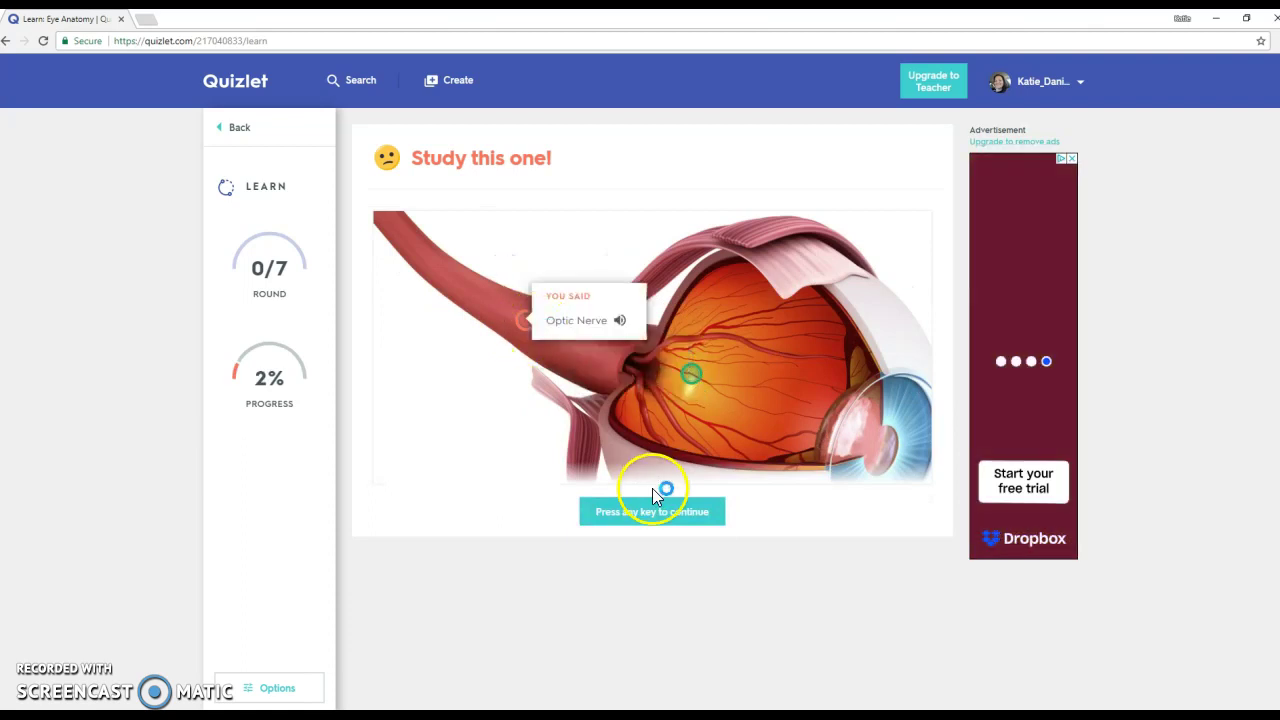
pyautogui.click(551, 325)
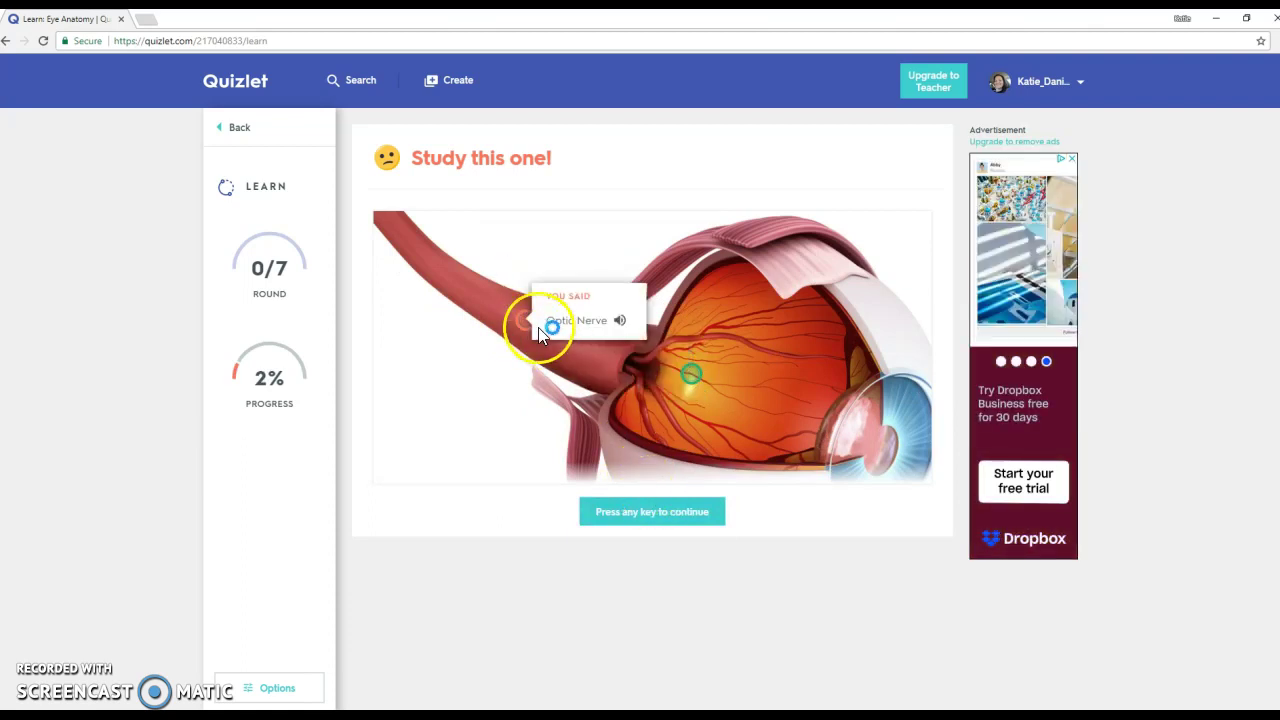
# Leave the Eye Anatomy Learn session and search Quizlet for "soups and sauces".
pyautogui.click(667, 518)
pyautogui.click(229, 130)
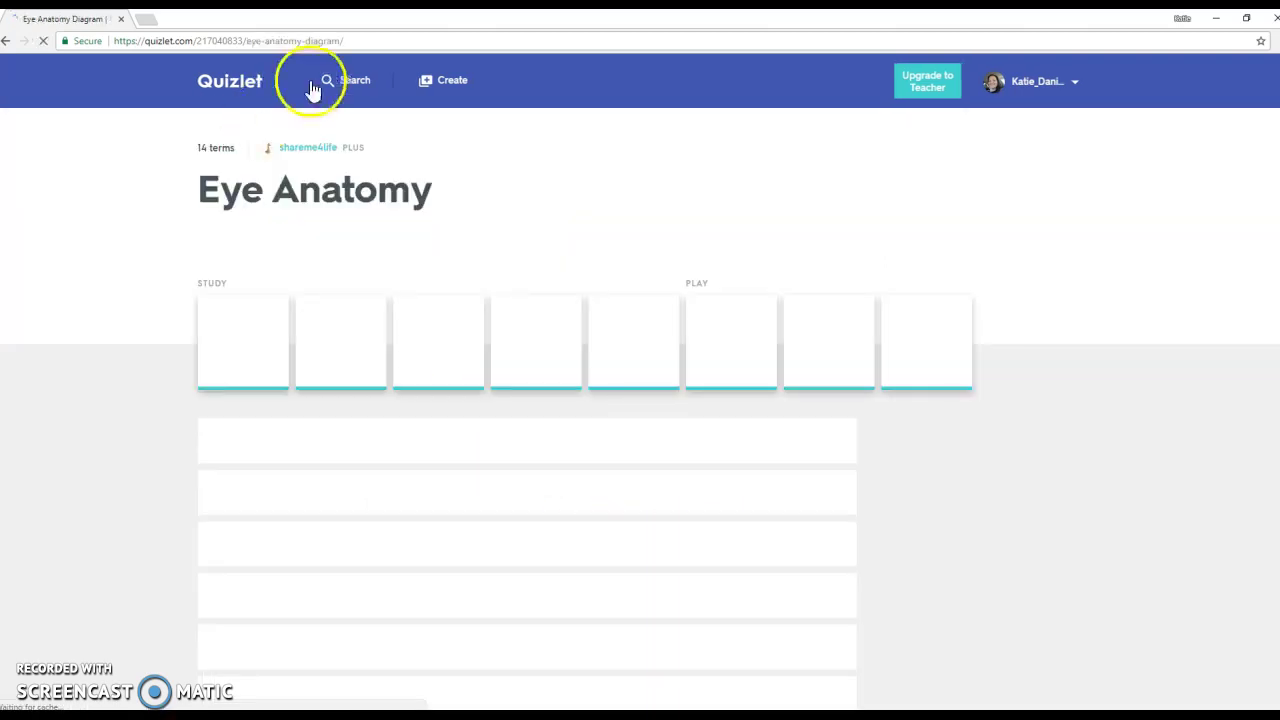
pyautogui.click(350, 88)
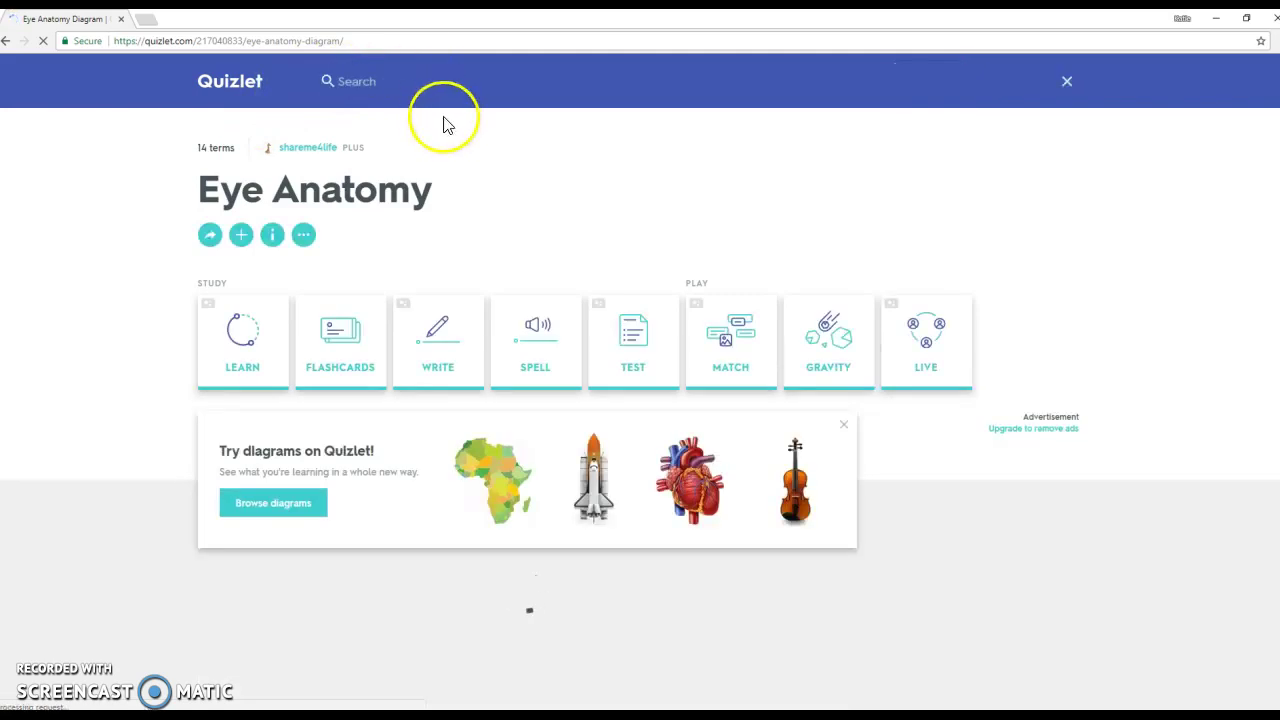
pyautogui.click(425, 134)
pyautogui.write('s')
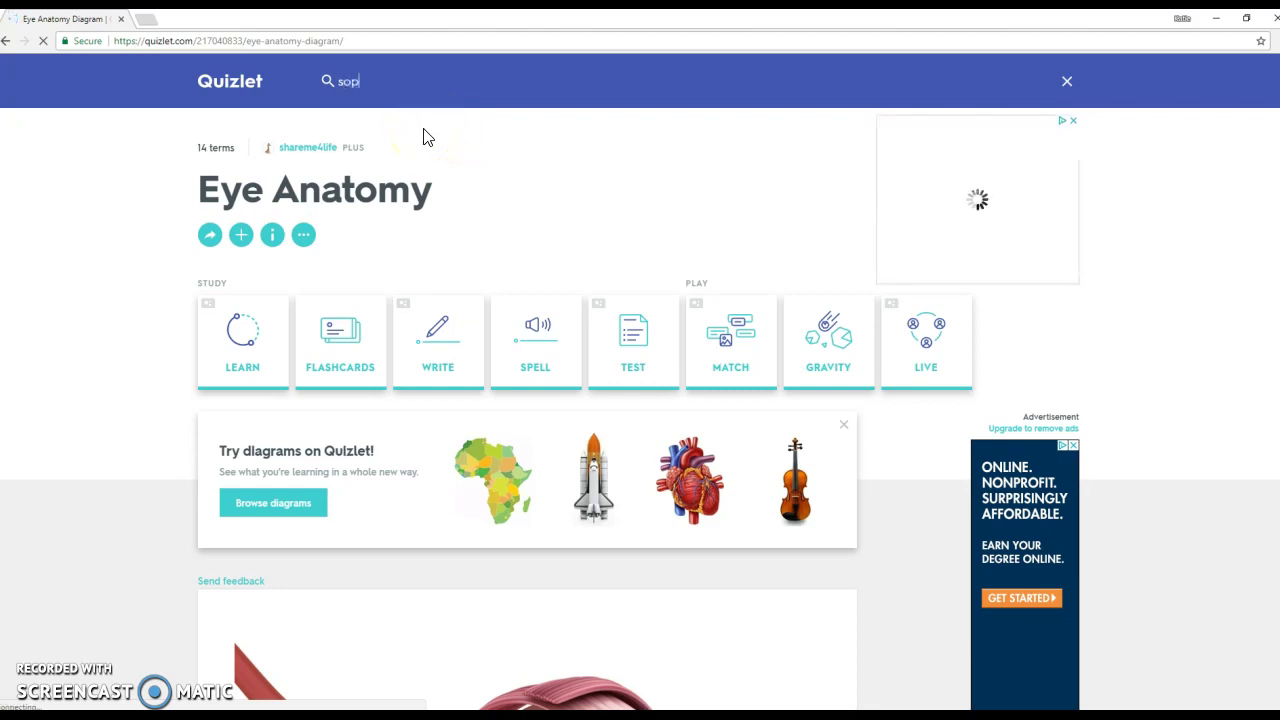
pyautogui.write('oups and sauces')
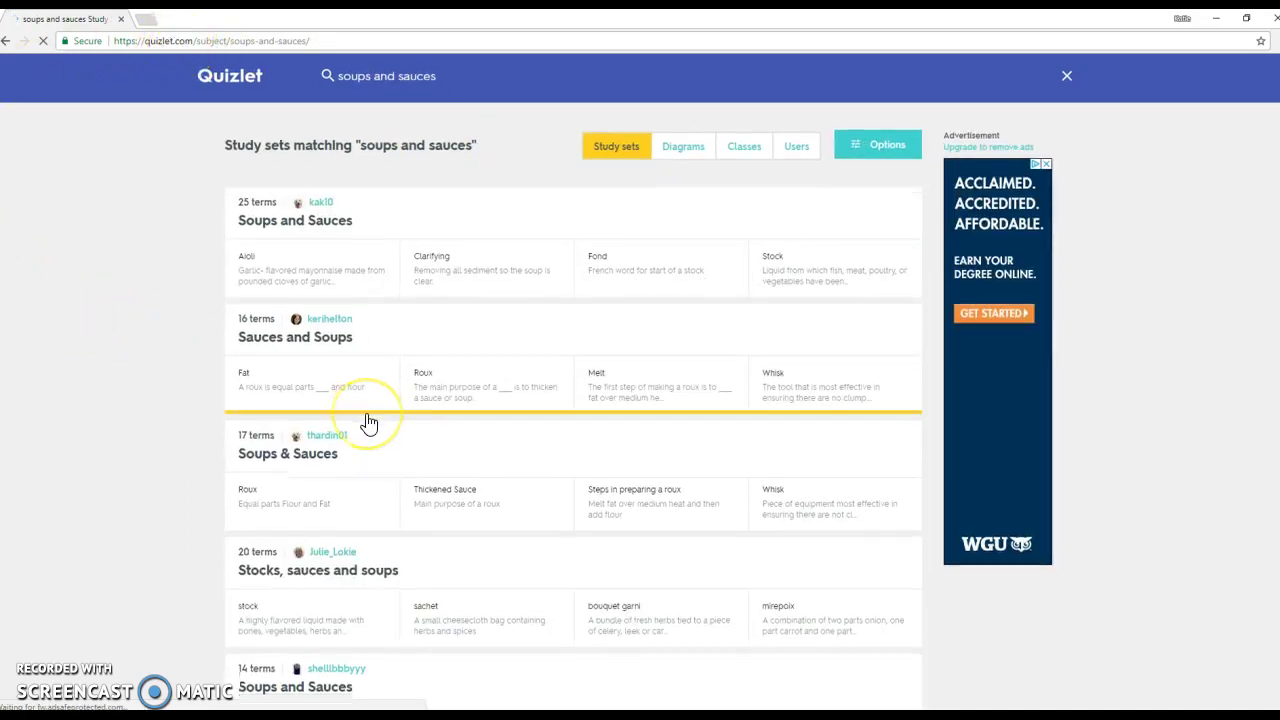
# Browse the study sets matching the search and open the 16-term Sauces and Soups set.
pyautogui.scroll(-7, 369, 423)
pyautogui.scroll(-10, 369, 423)
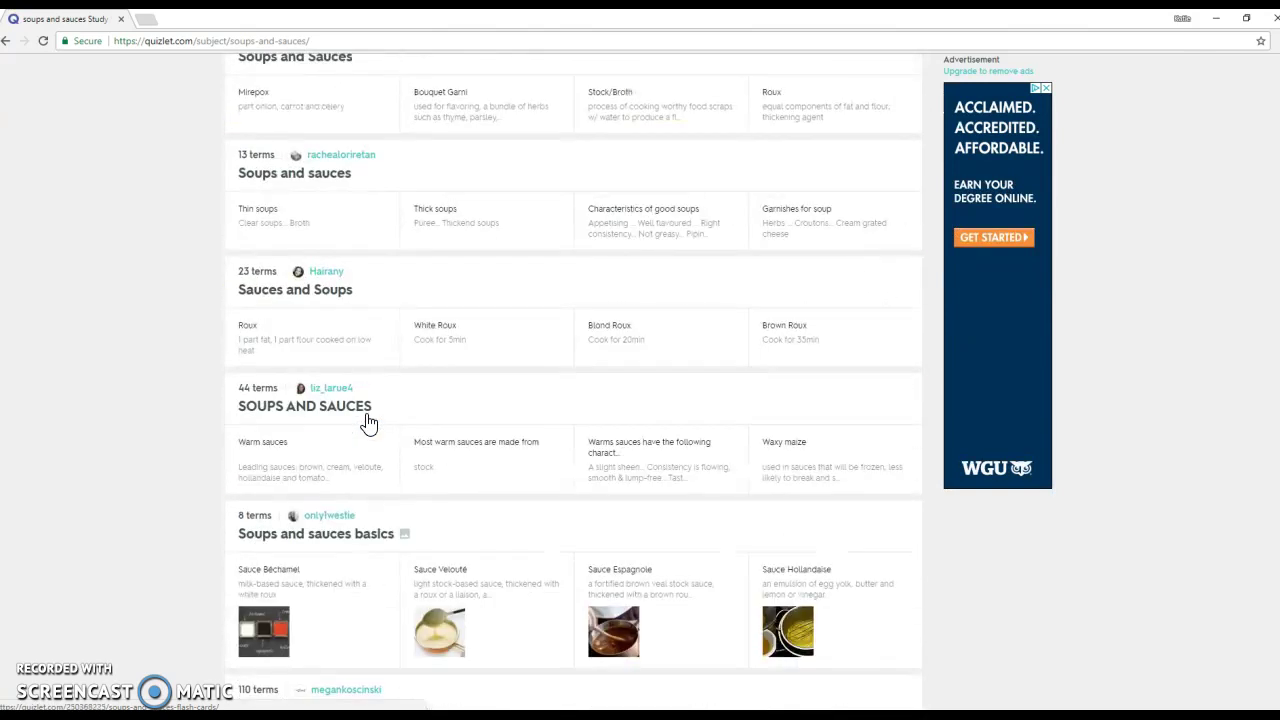
pyautogui.scroll(-4, 369, 423)
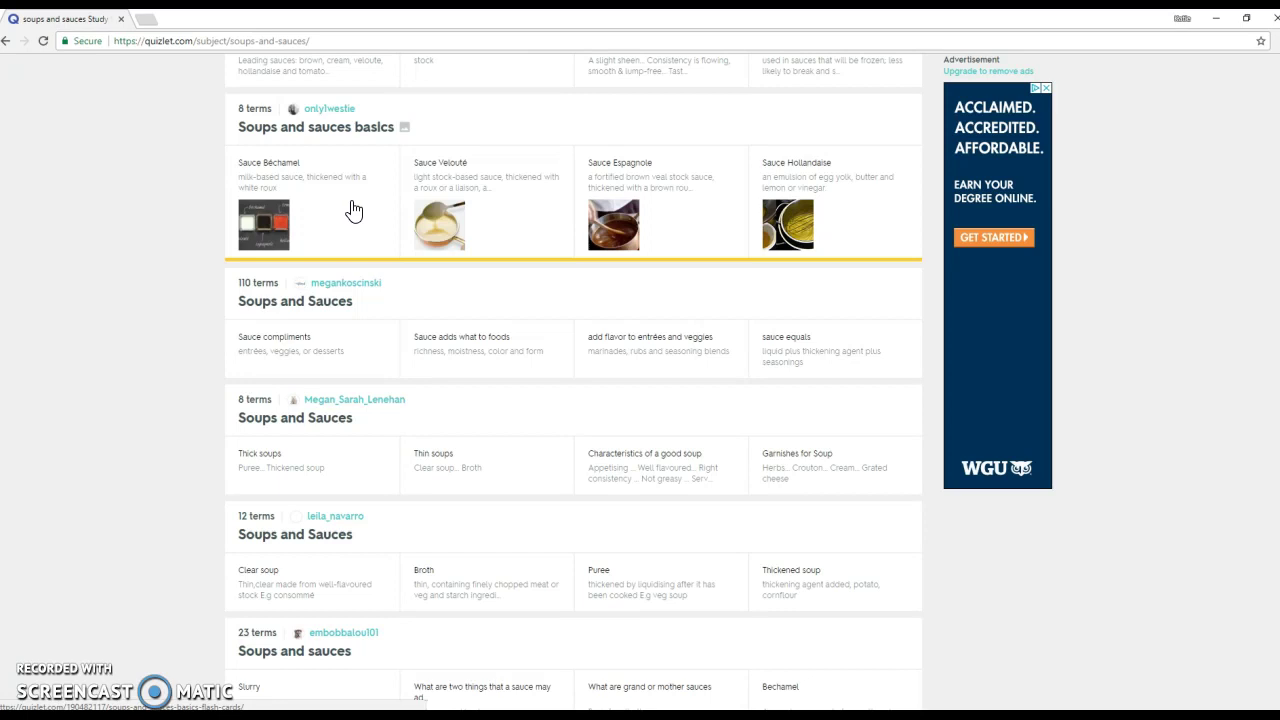
pyautogui.scroll(8, 458, 278)
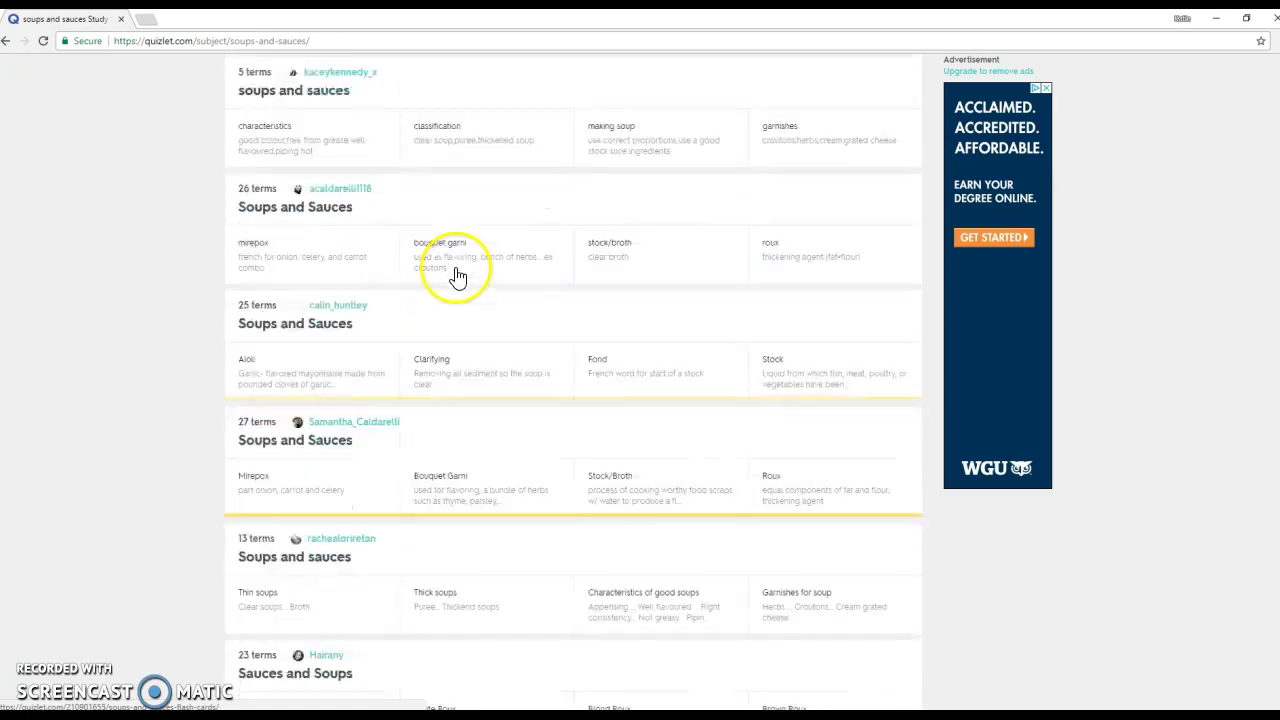
pyautogui.scroll(8, 463, 283)
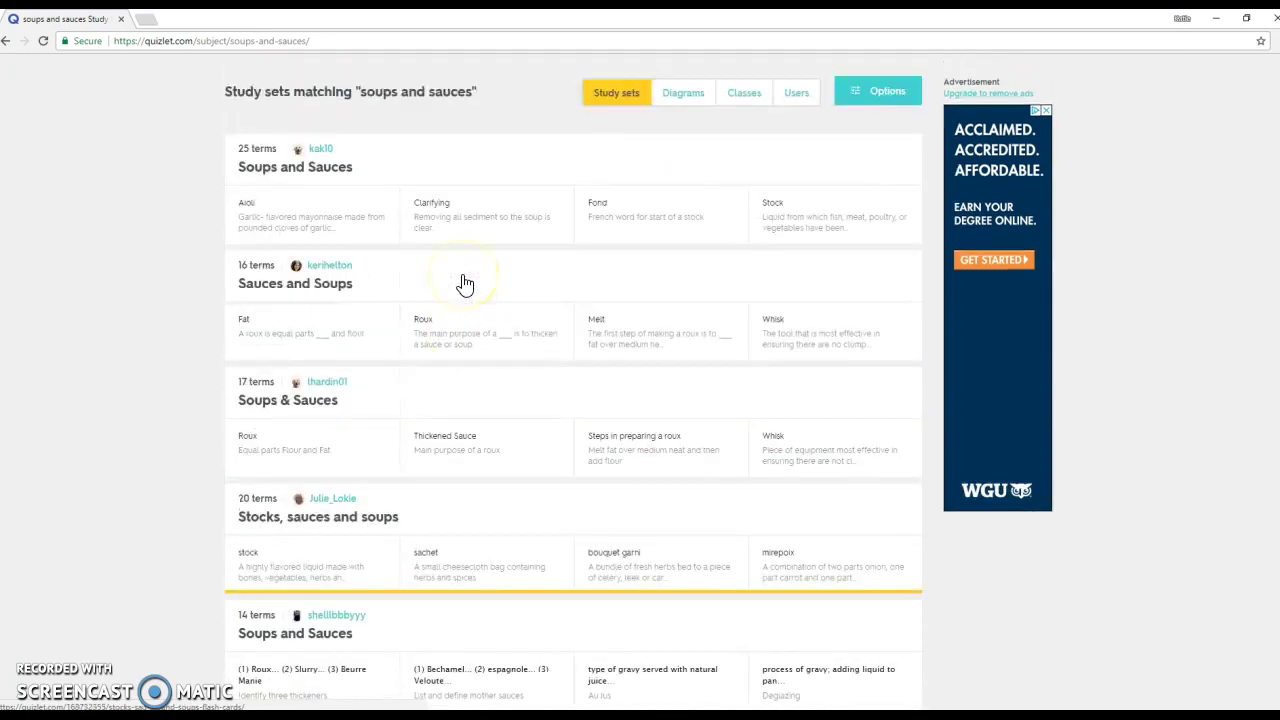
pyautogui.click(374, 345)
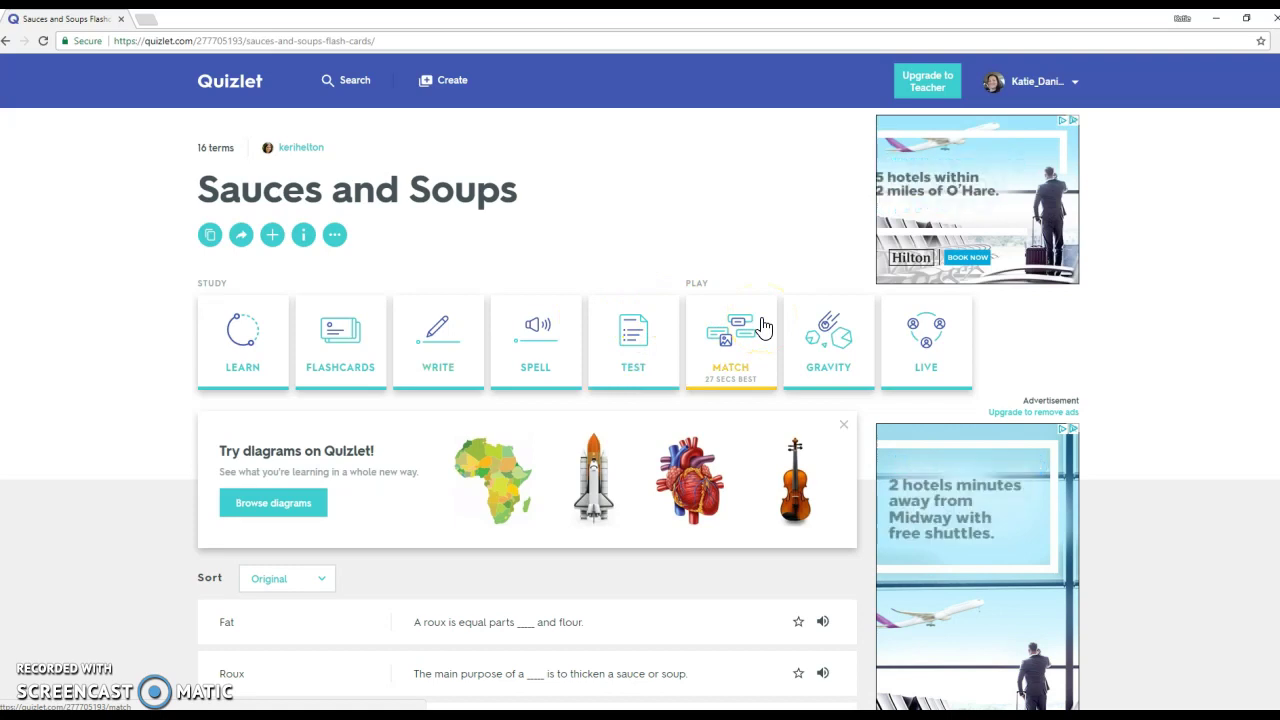
# Open the Match game for the Sauces and Soups set and start a round.
pyautogui.click(733, 338)
pyautogui.click(725, 340)
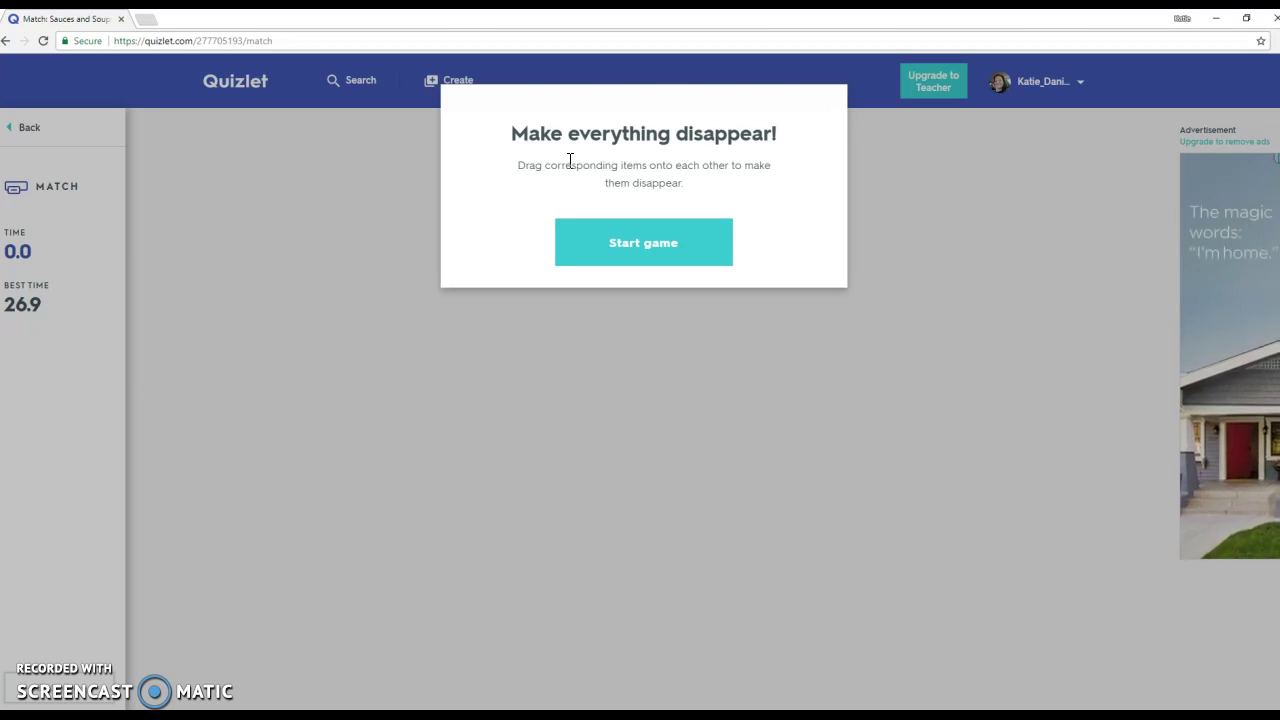
pyautogui.click(616, 75)
pyautogui.click(608, 244)
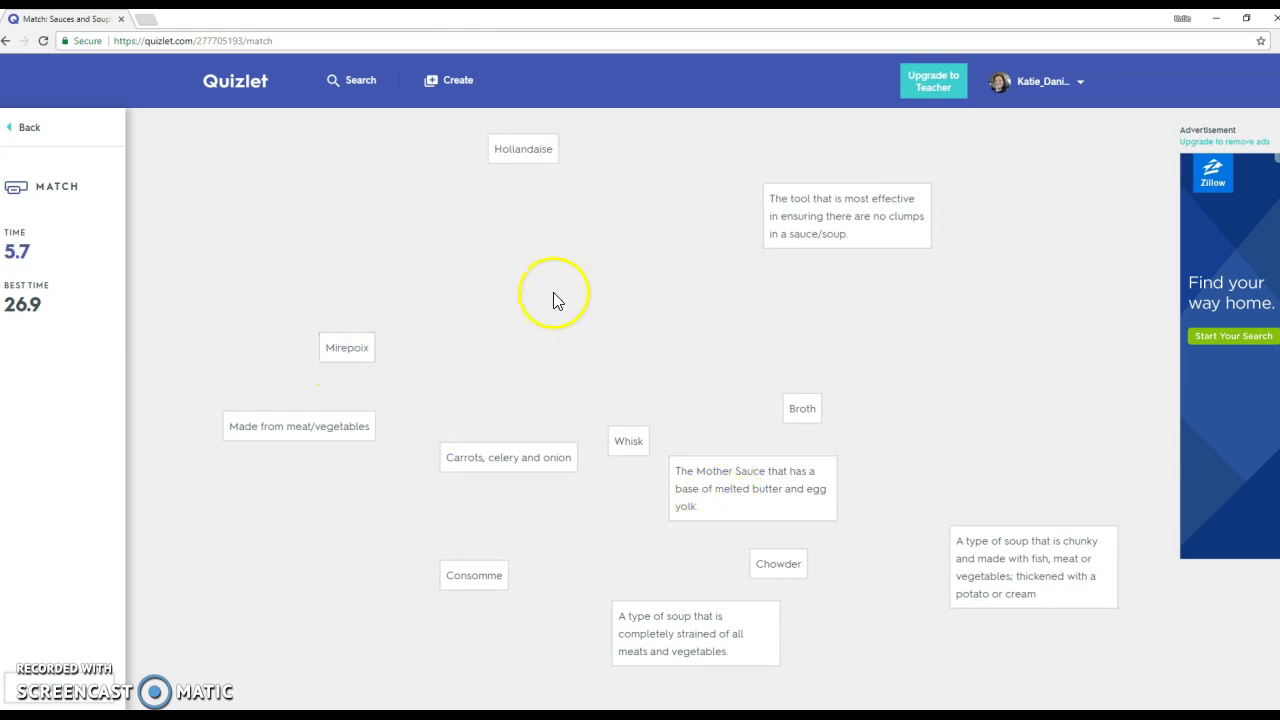
# Pair Hollandaise, Consomme, Chowder, Mirepoix, Broth and Whisk with their definitions to complete the Match round.
pyautogui.moveTo(523, 150); pyautogui.dragTo(757, 517)
pyautogui.click(681, 628)
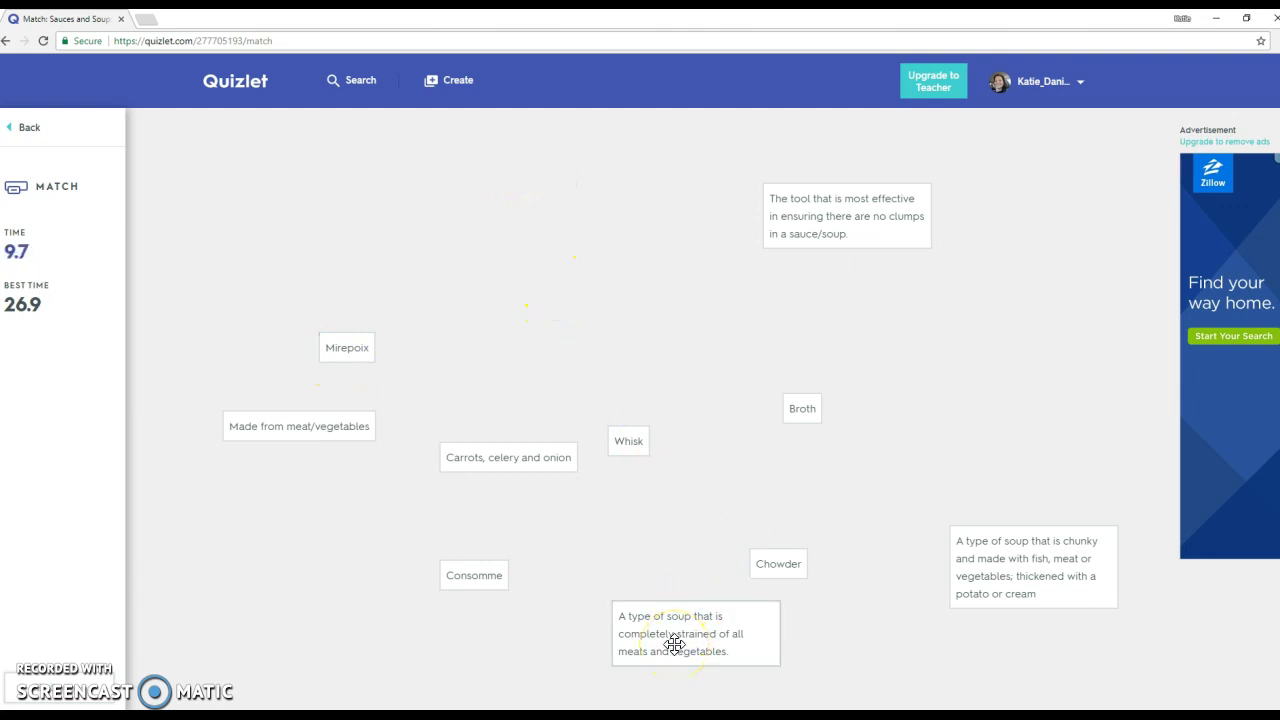
pyautogui.moveTo(474, 576); pyautogui.dragTo(684, 628)
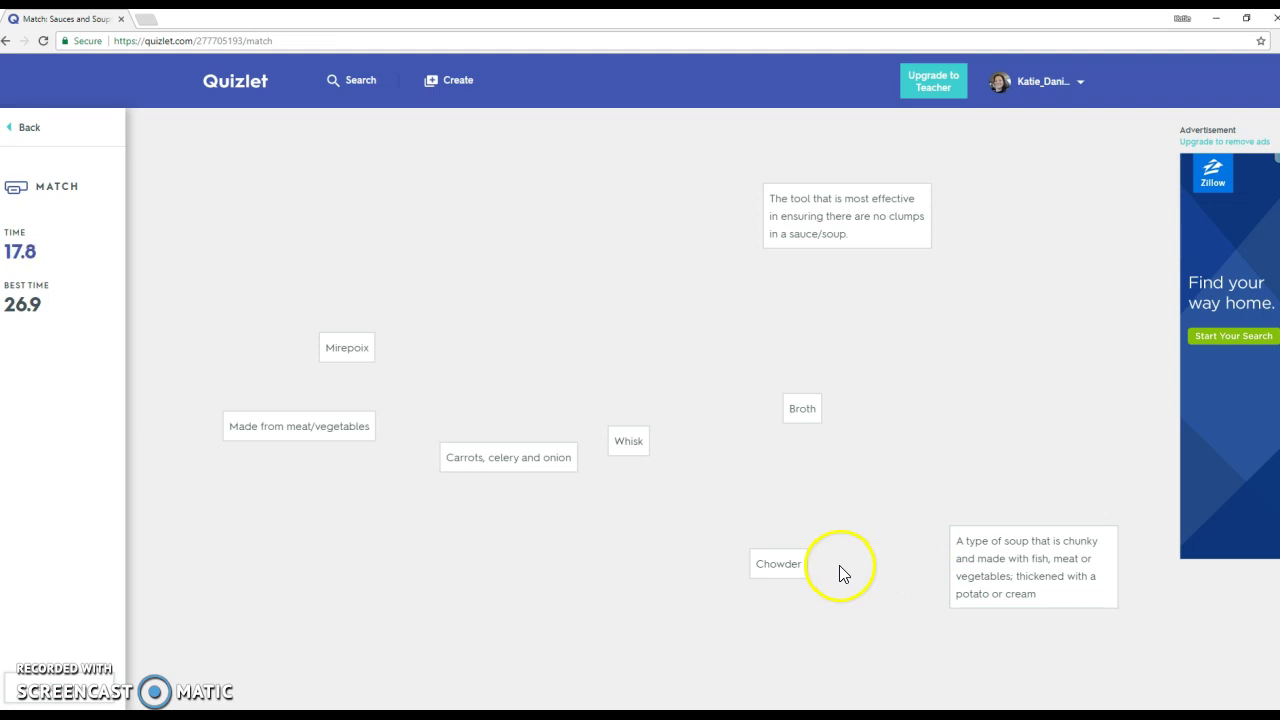
pyautogui.moveTo(803, 569); pyautogui.dragTo(1048, 572)
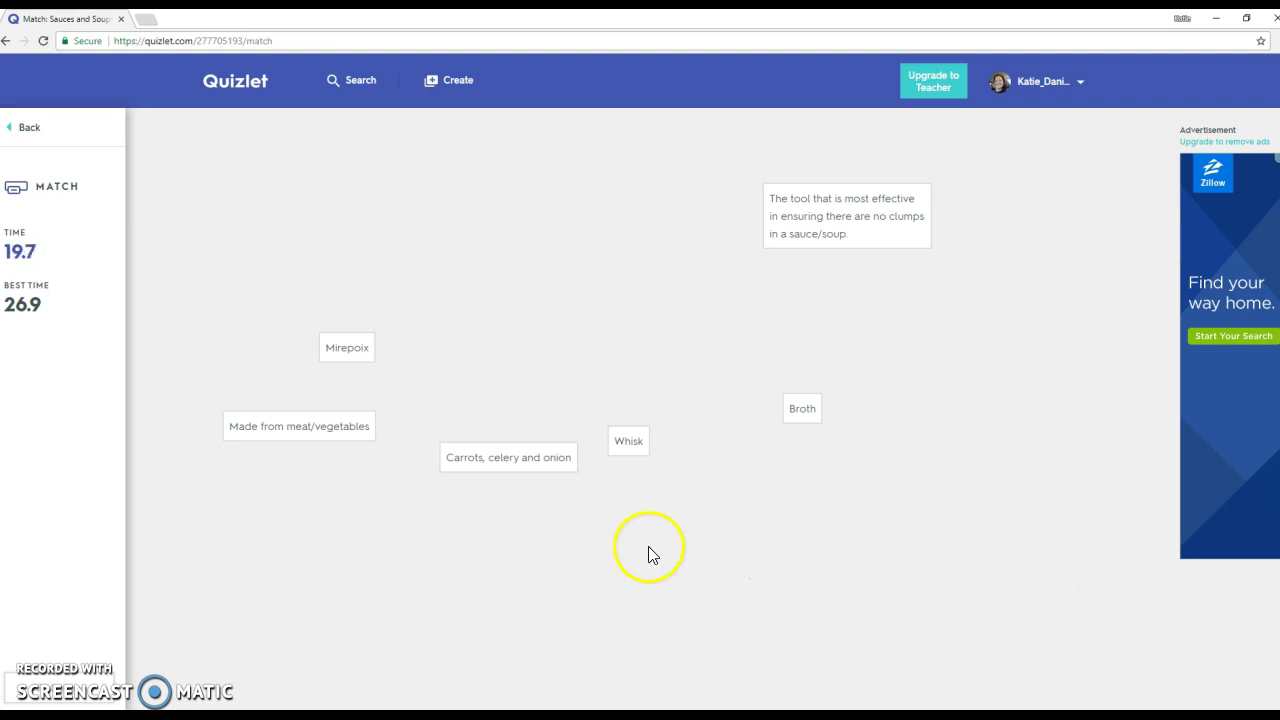
pyautogui.moveTo(338, 361); pyautogui.dragTo(503, 466)
pyautogui.moveTo(782, 412); pyautogui.dragTo(343, 424)
pyautogui.moveTo(628, 441); pyautogui.dragTo(889, 244)
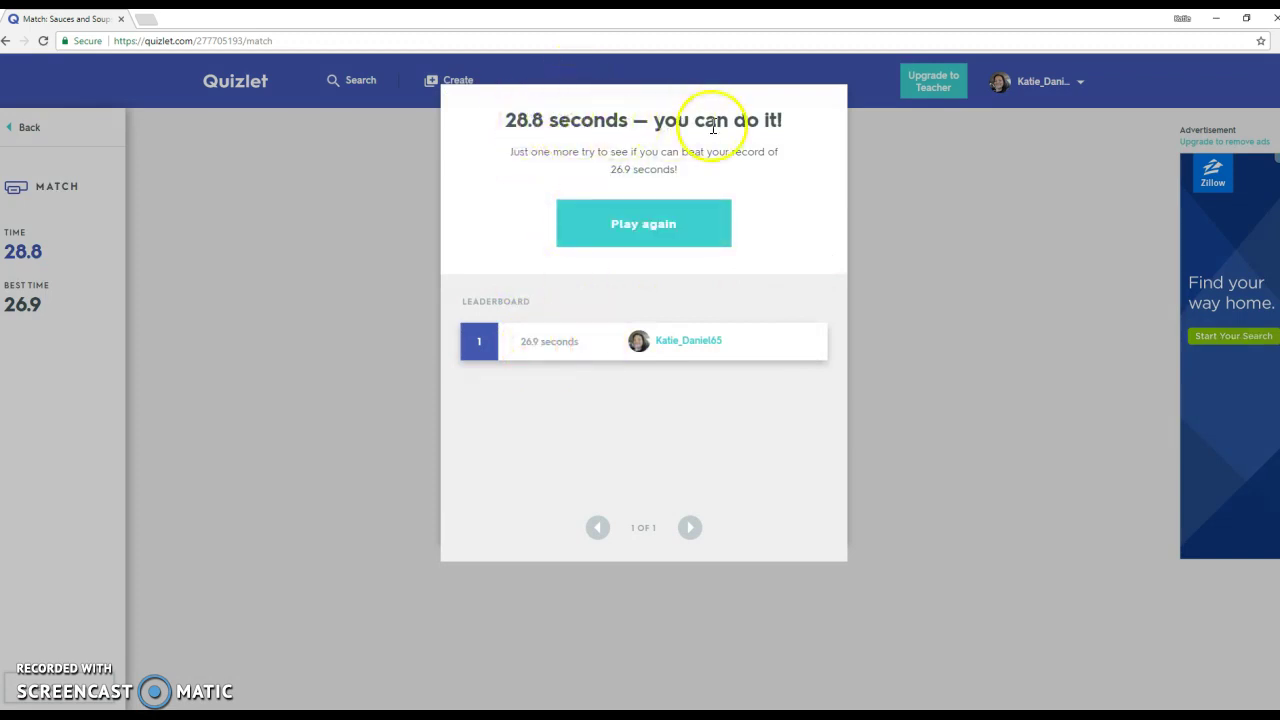
# Play Match again, pairing Tomato, Veloute, Bechamel, Broth, Stock and Whisk with their definitions.
pyautogui.click(627, 228)
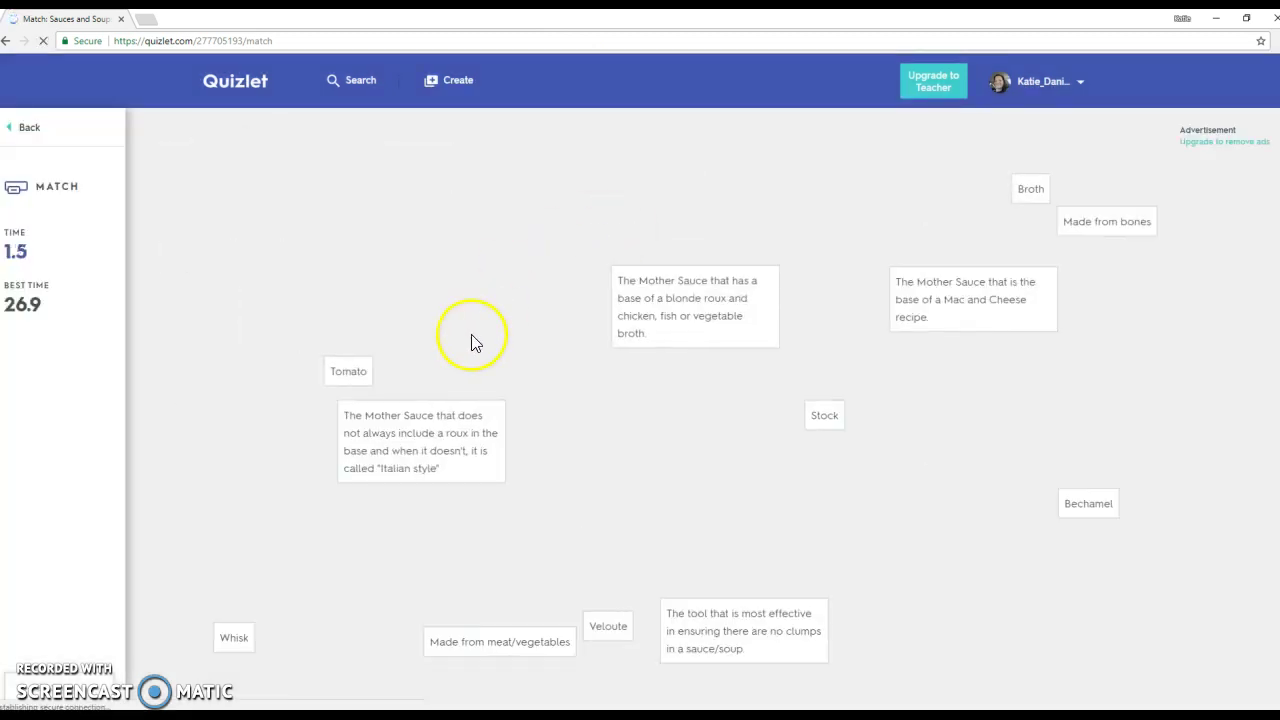
pyautogui.moveTo(343, 366); pyautogui.dragTo(449, 466)
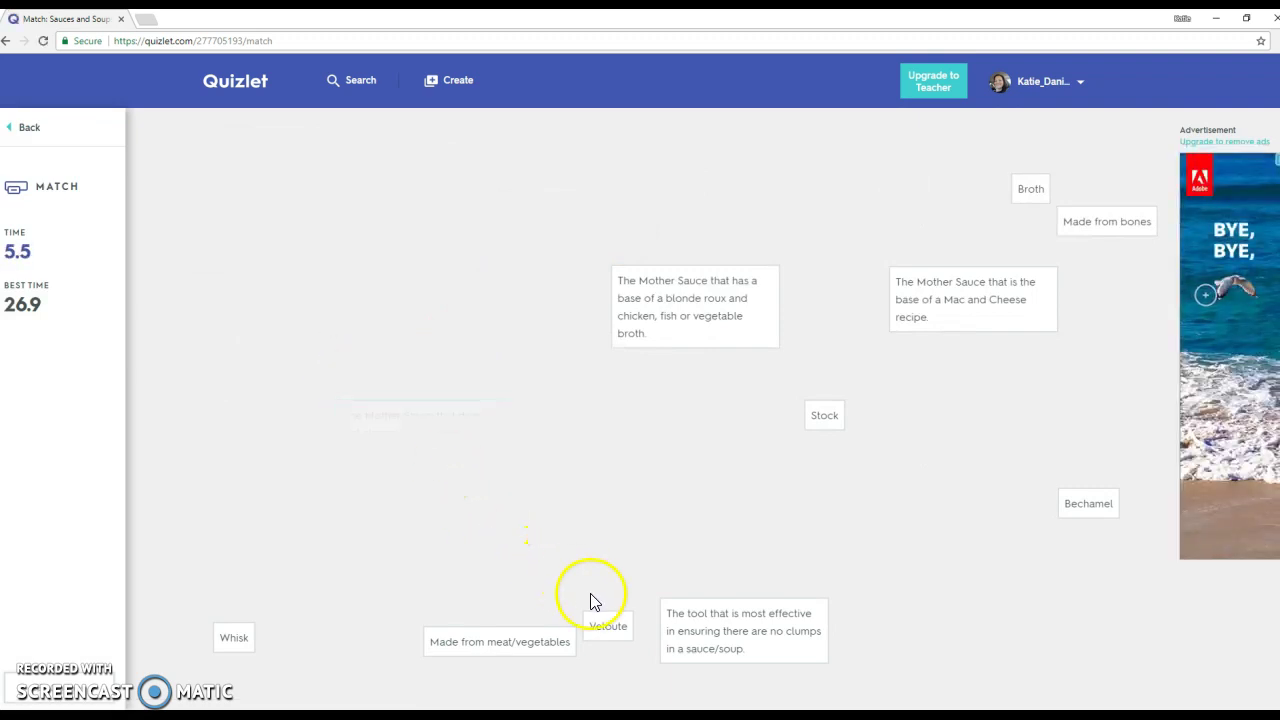
pyautogui.moveTo(606, 623); pyautogui.dragTo(676, 281)
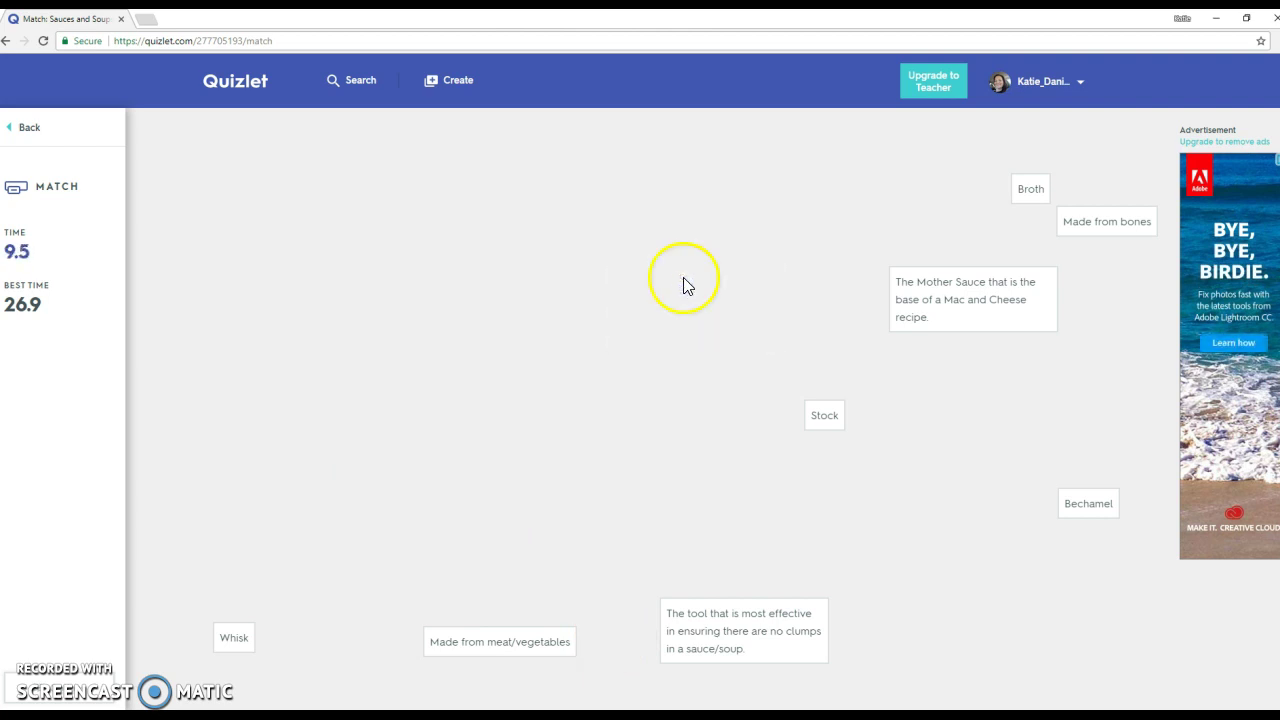
pyautogui.moveTo(1098, 505); pyautogui.dragTo(1009, 328)
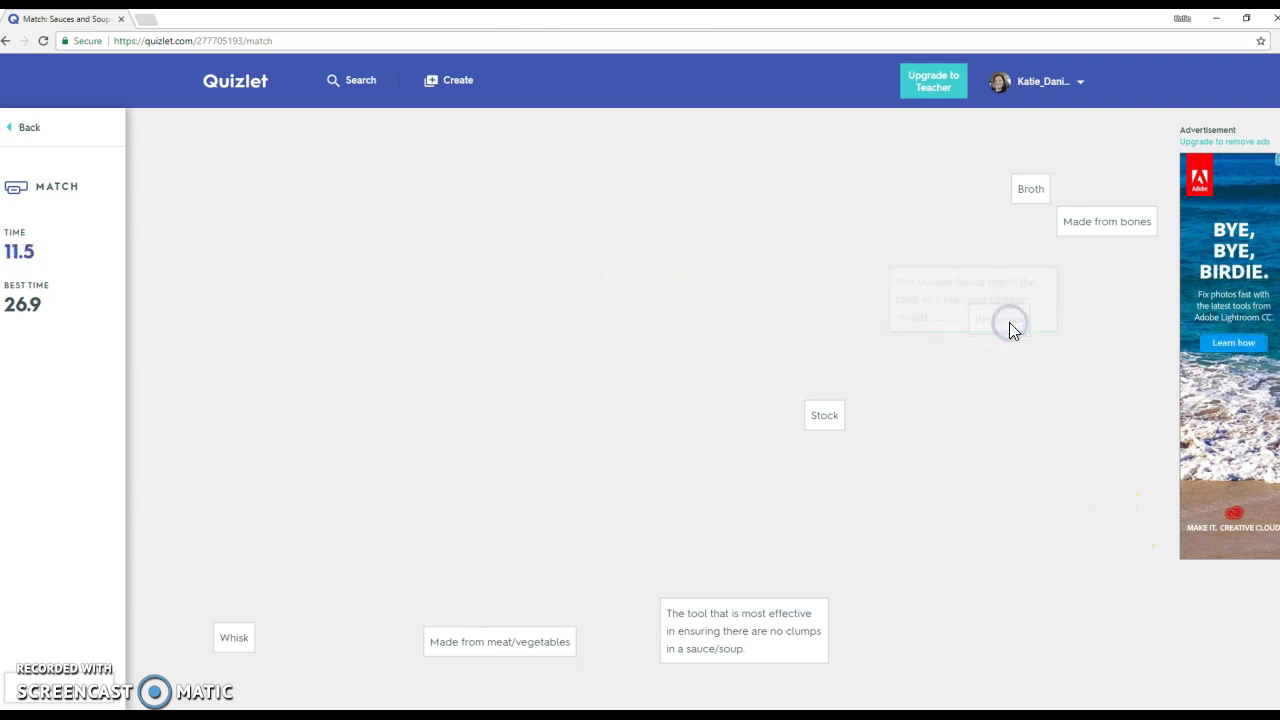
pyautogui.moveTo(832, 416); pyautogui.dragTo(497, 651)
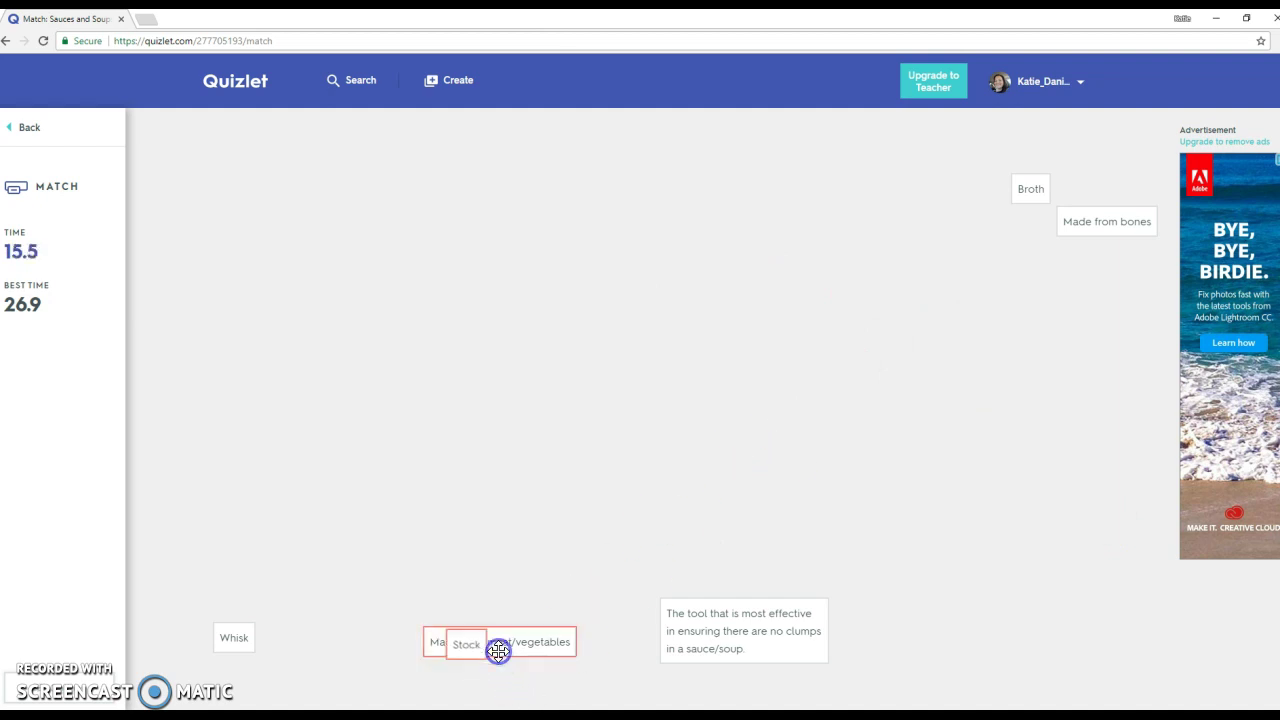
pyautogui.moveTo(1032, 183); pyautogui.dragTo(474, 646)
pyautogui.moveTo(335, 604); pyautogui.dragTo(1154, 222)
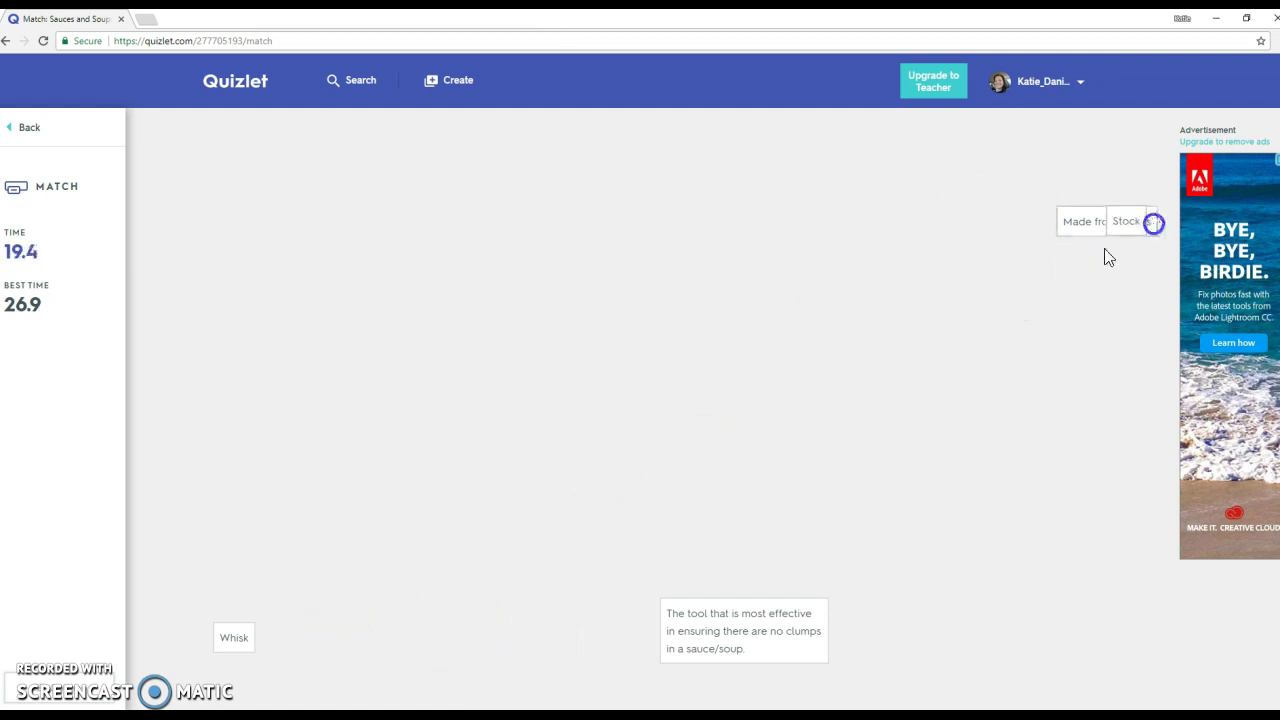
pyautogui.moveTo(237, 625); pyautogui.dragTo(783, 650)
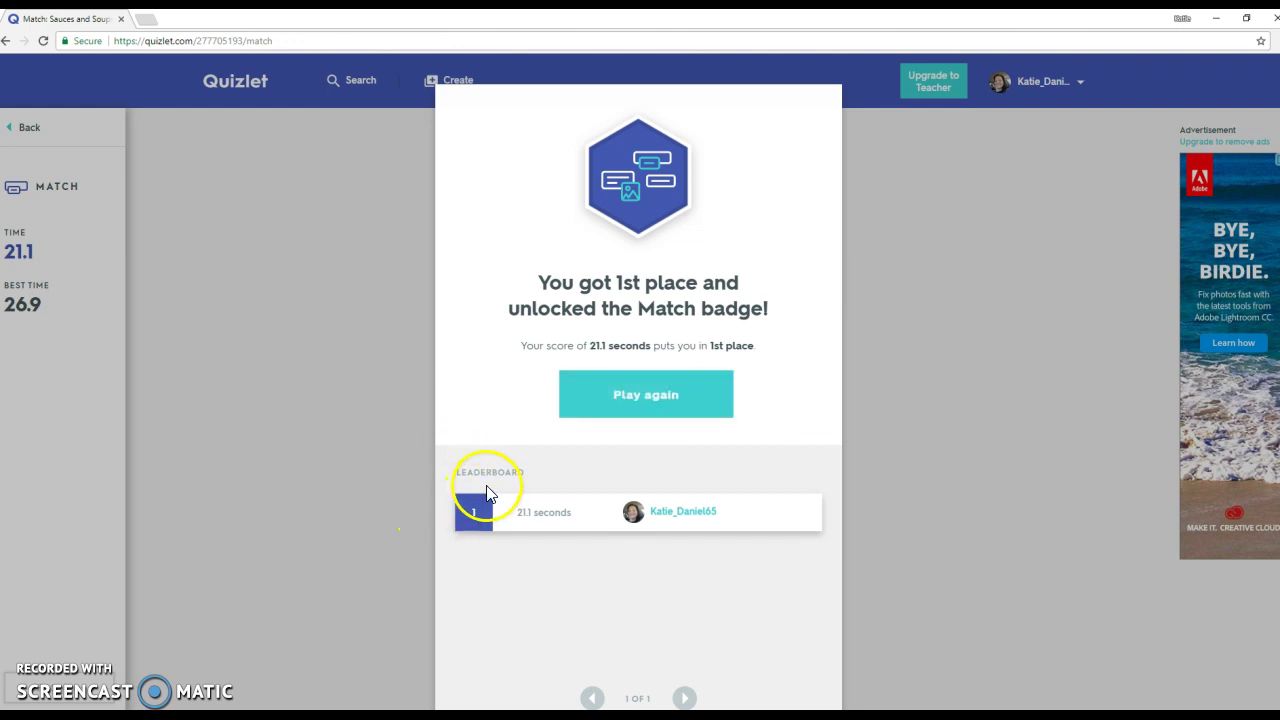
# Leave the Match game for the Quizlet home page and look over the Latest Activity feed.
pyautogui.click(370, 522)
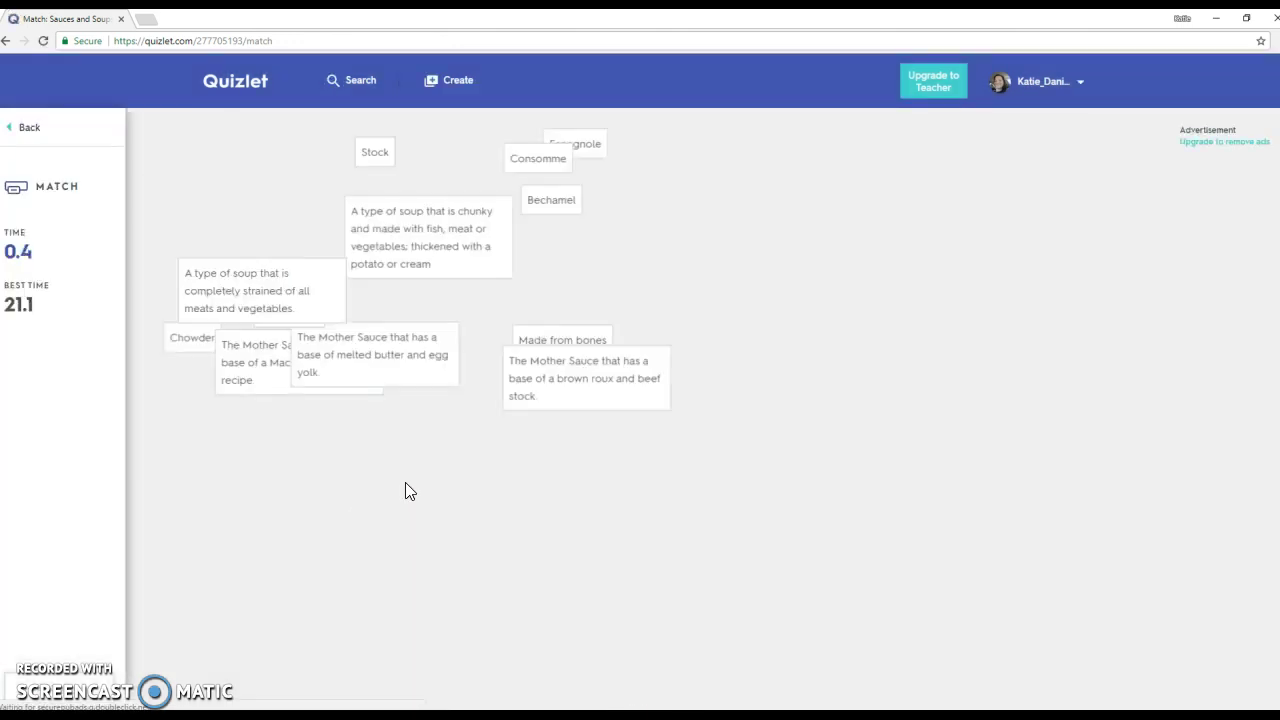
pyautogui.click(255, 82)
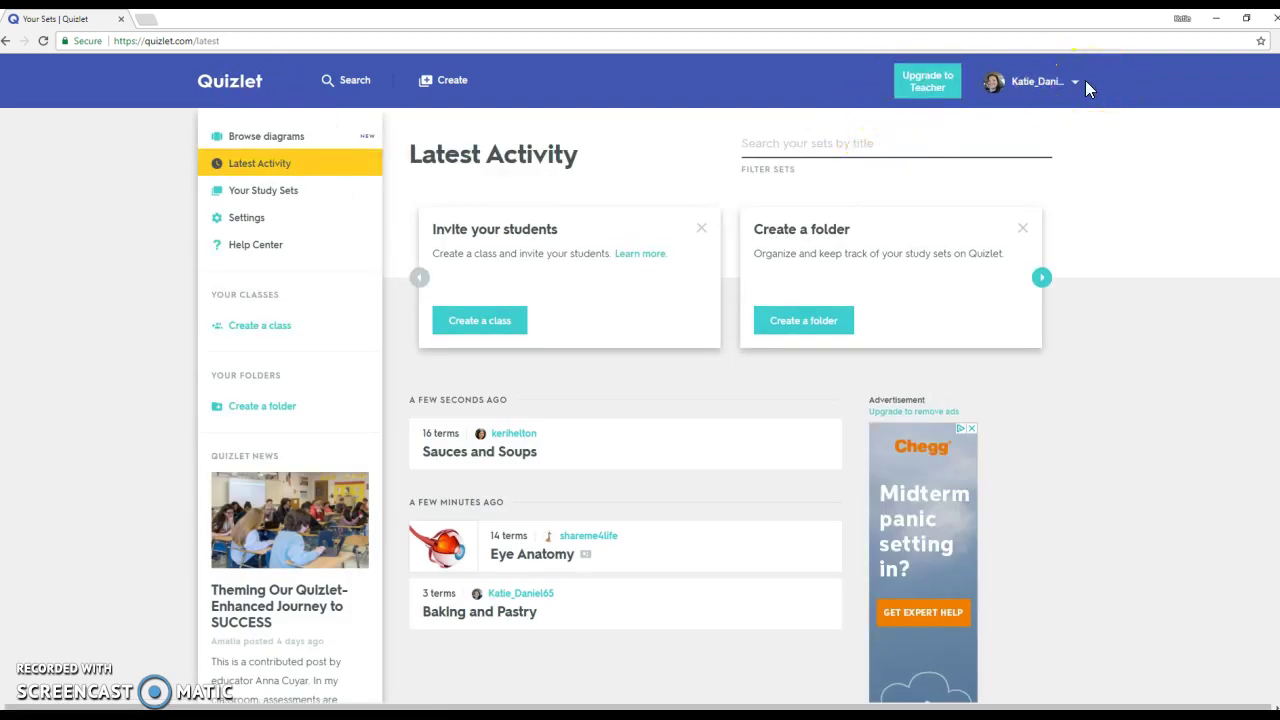
pyautogui.scroll(-1, 995, 491)
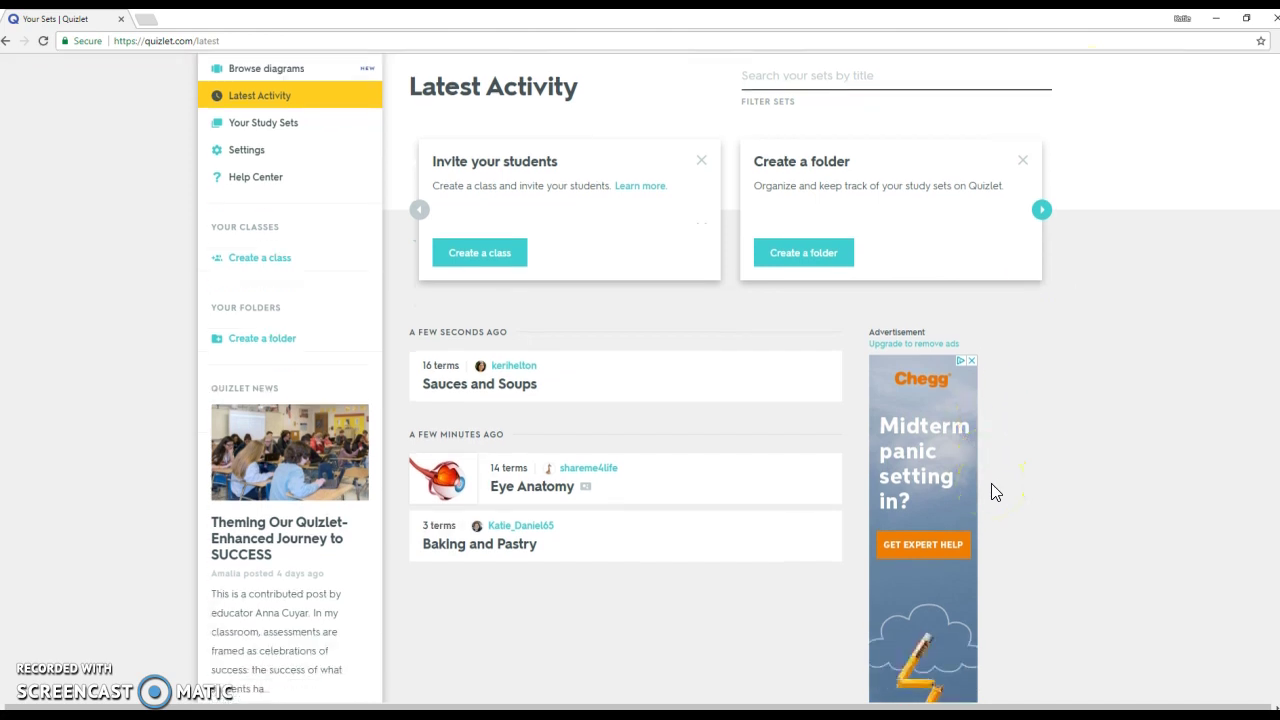
pyautogui.scroll(-2, 995, 491)
pyautogui.scroll(3, 995, 491)
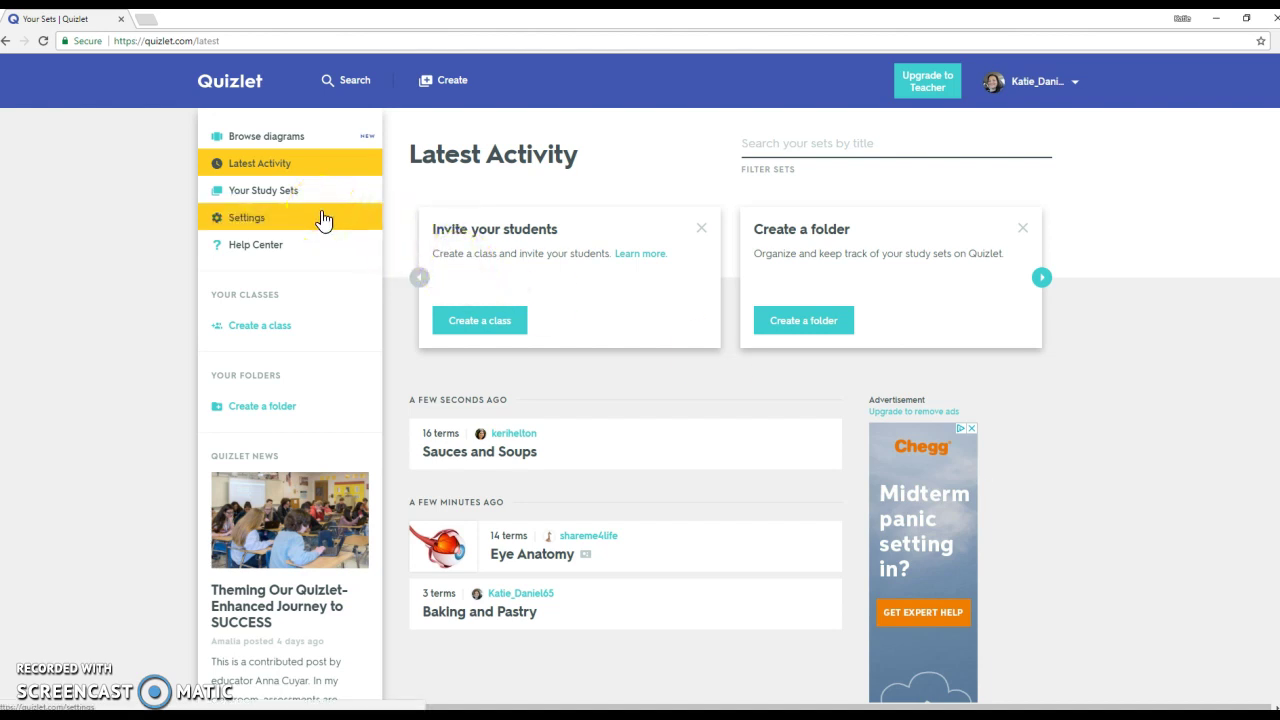
# Open the Help Center and look through its article categories, from Quizlet basics to Safety and Integrity.
pyautogui.click(306, 245)
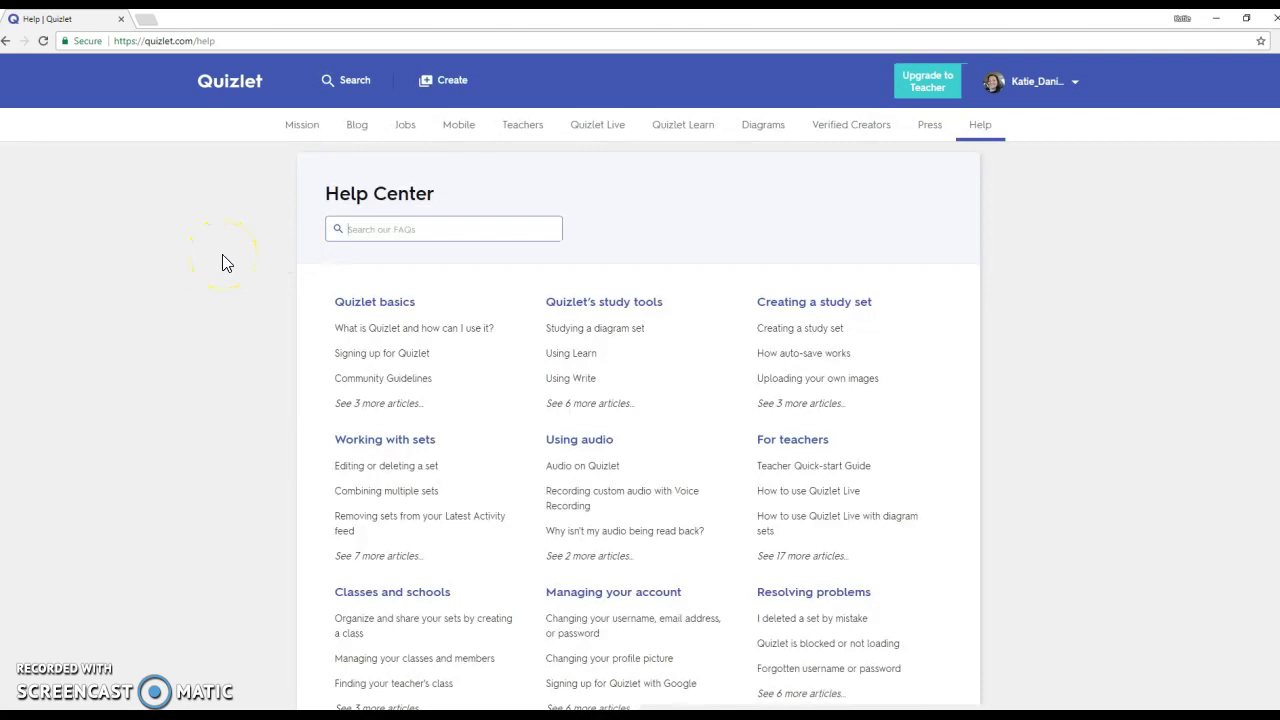
pyautogui.scroll(-1, 222, 255)
pyautogui.scroll(-1, 222, 256)
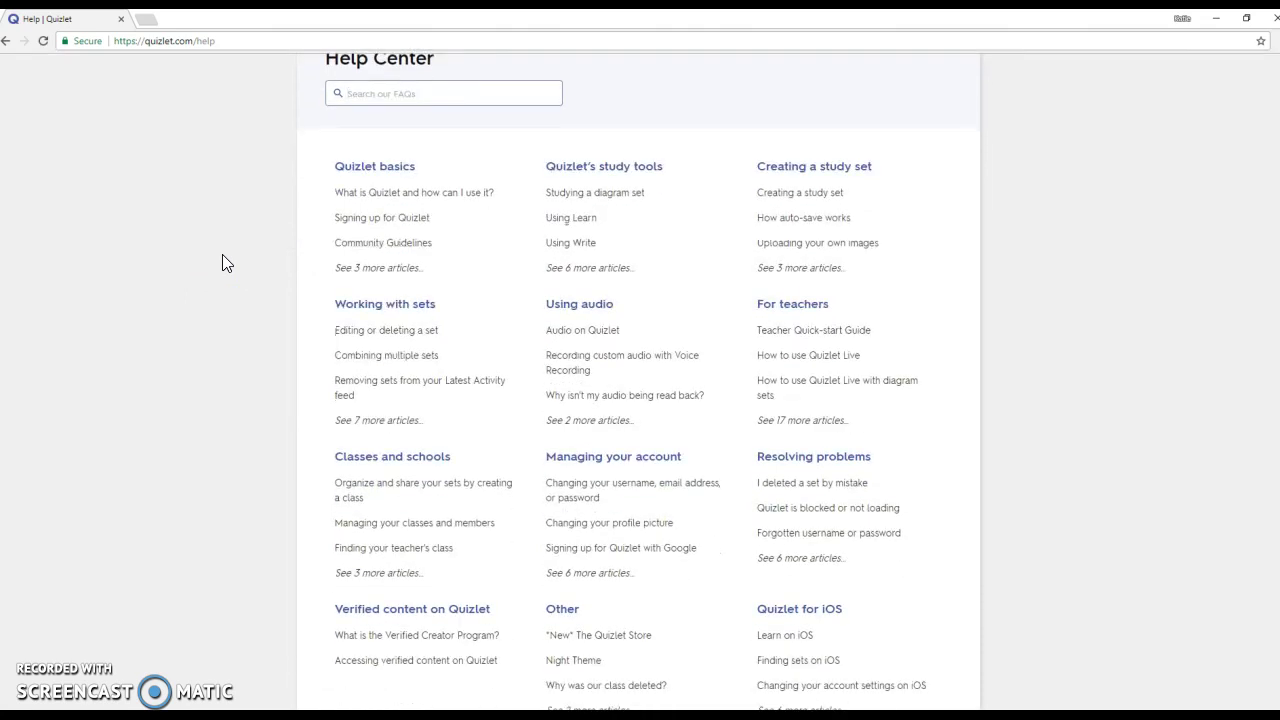
pyautogui.scroll(-1, 222, 256)
pyautogui.scroll(-1, 222, 263)
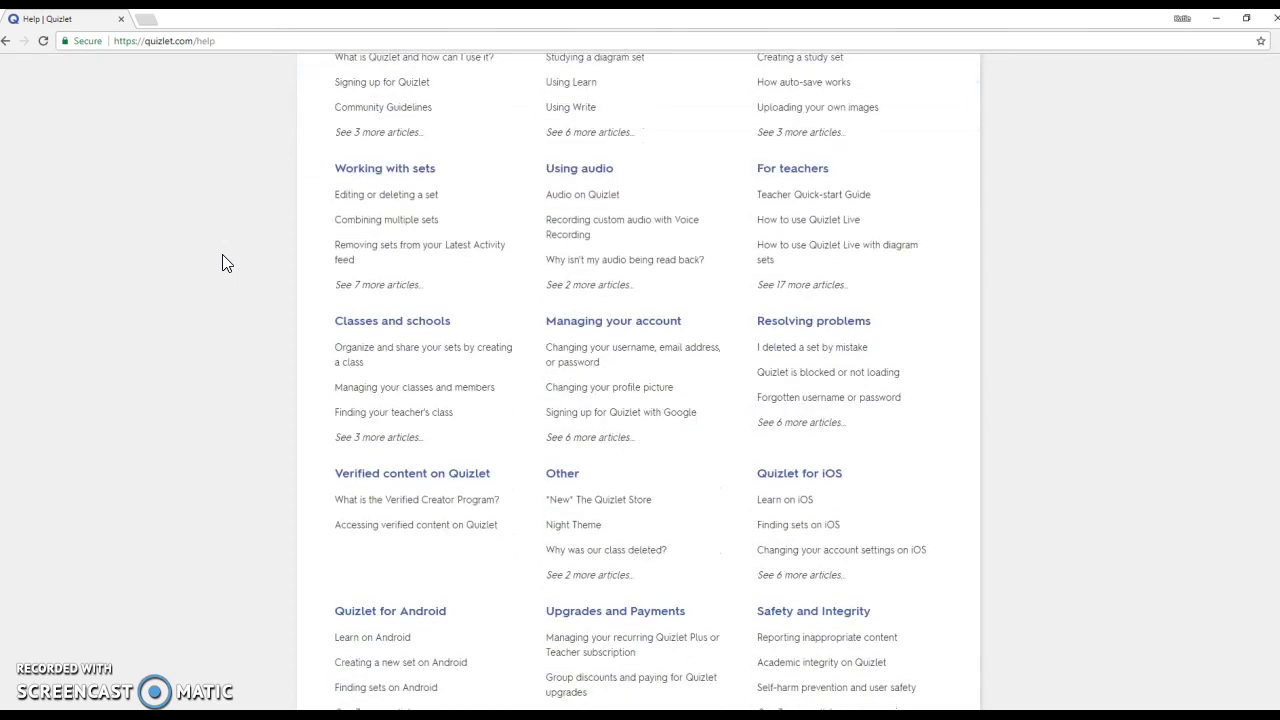
pyautogui.scroll(-1, 222, 263)
pyautogui.scroll(-1, 222, 263)
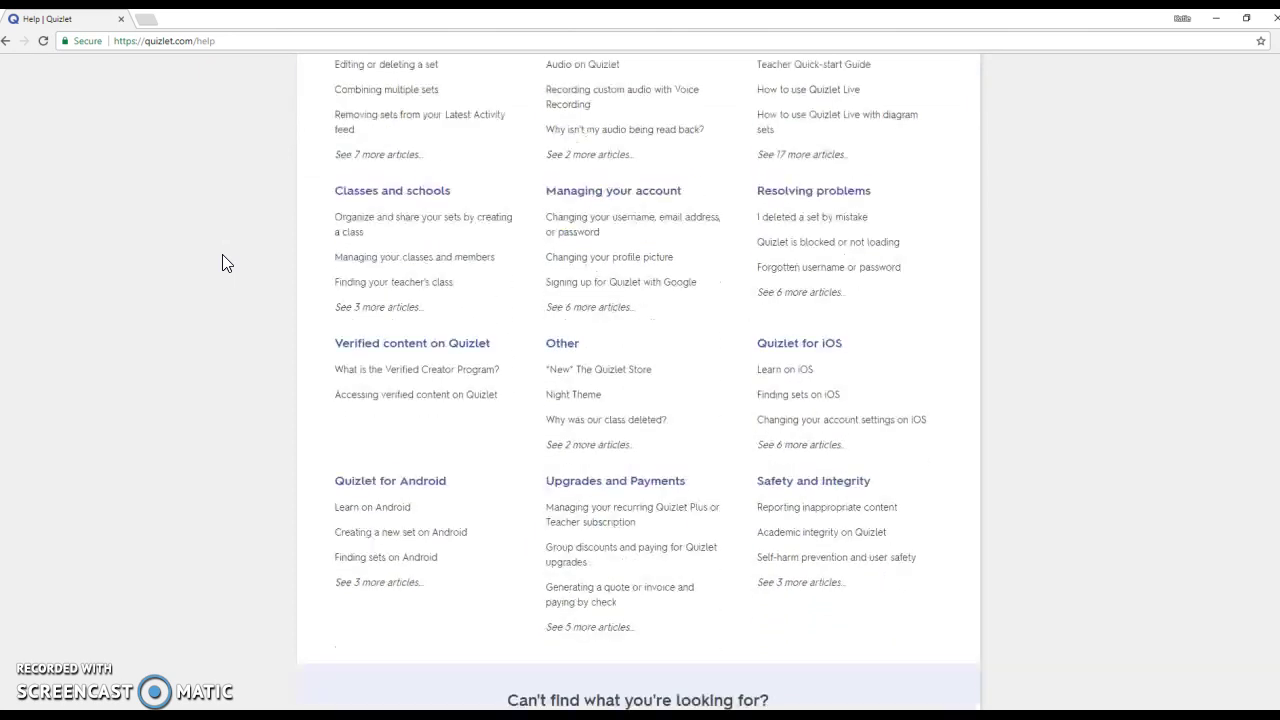
pyautogui.scroll(-2, 222, 263)
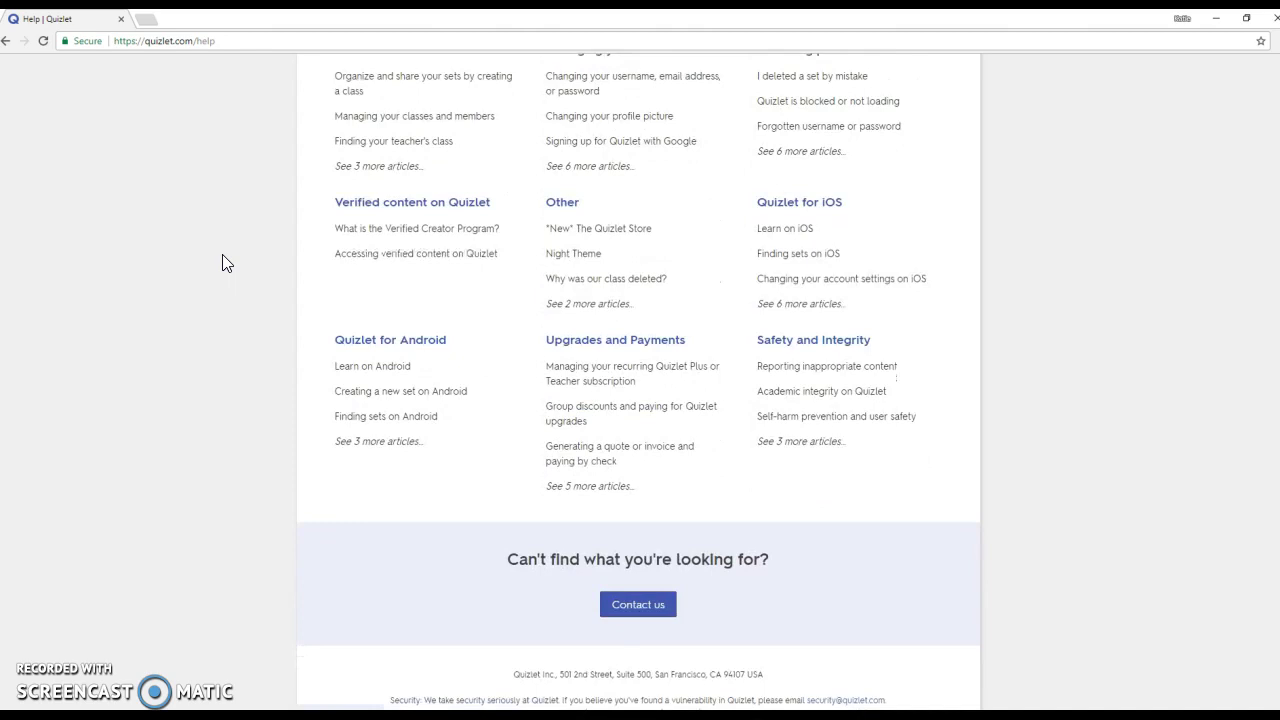
pyautogui.scroll(-2, 222, 263)
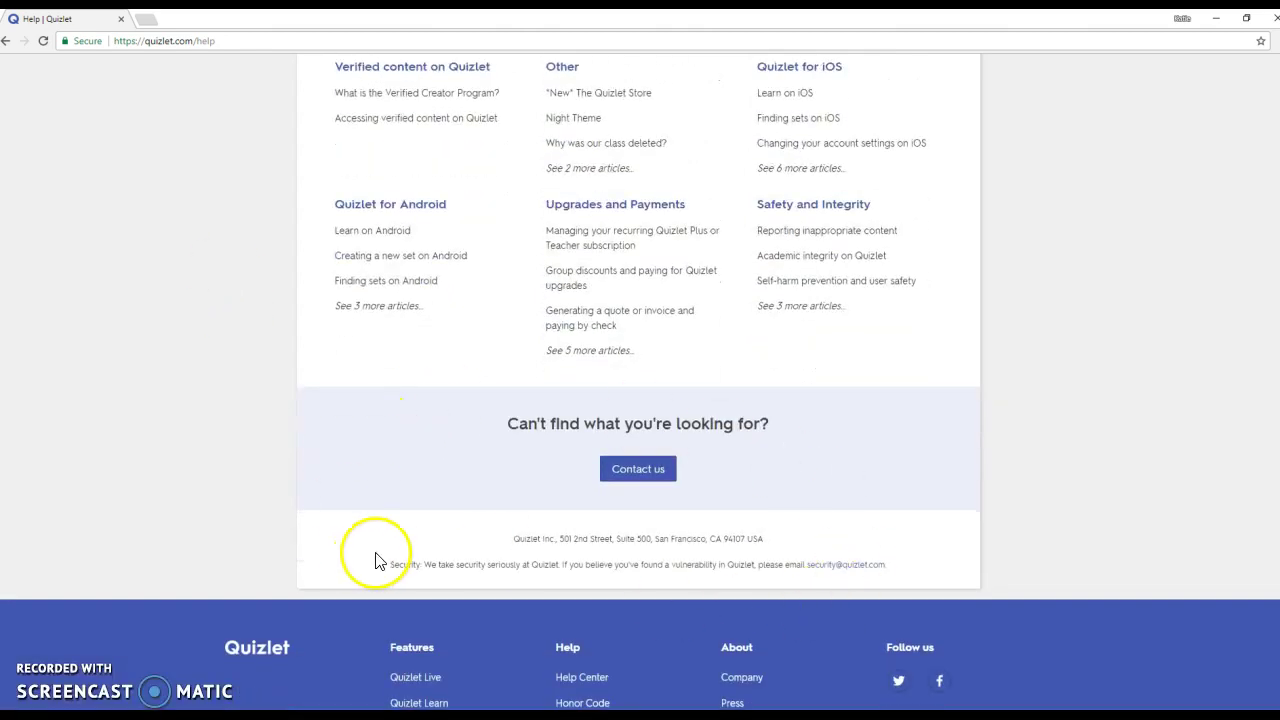
pyautogui.scroll(10, 360, 555)
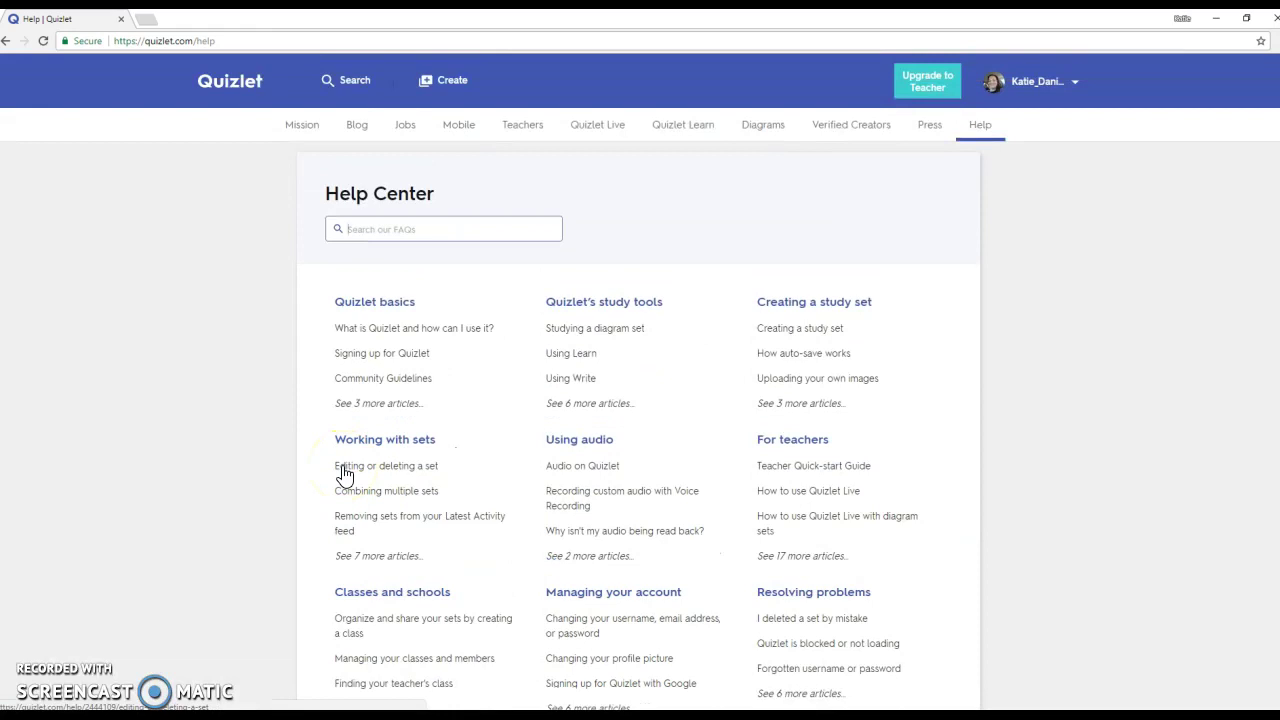
pyautogui.click(338, 460)
pyautogui.click(338, 463)
pyautogui.click(151, 463)
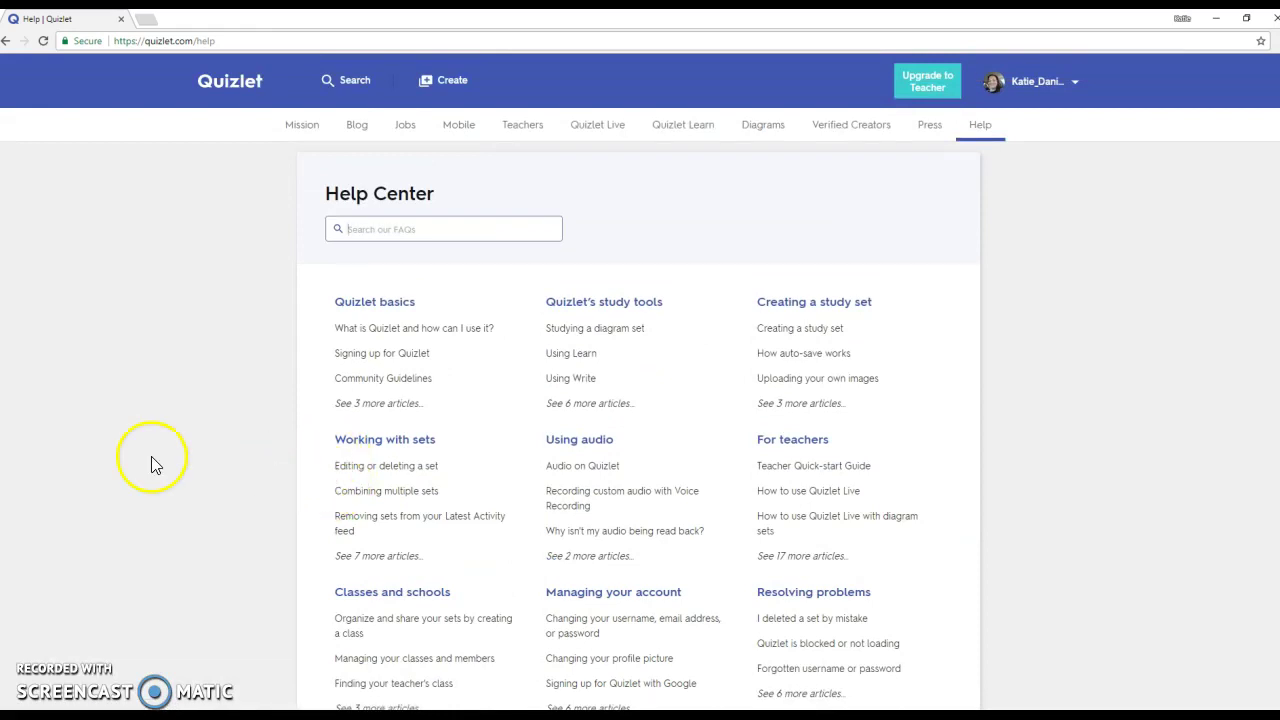